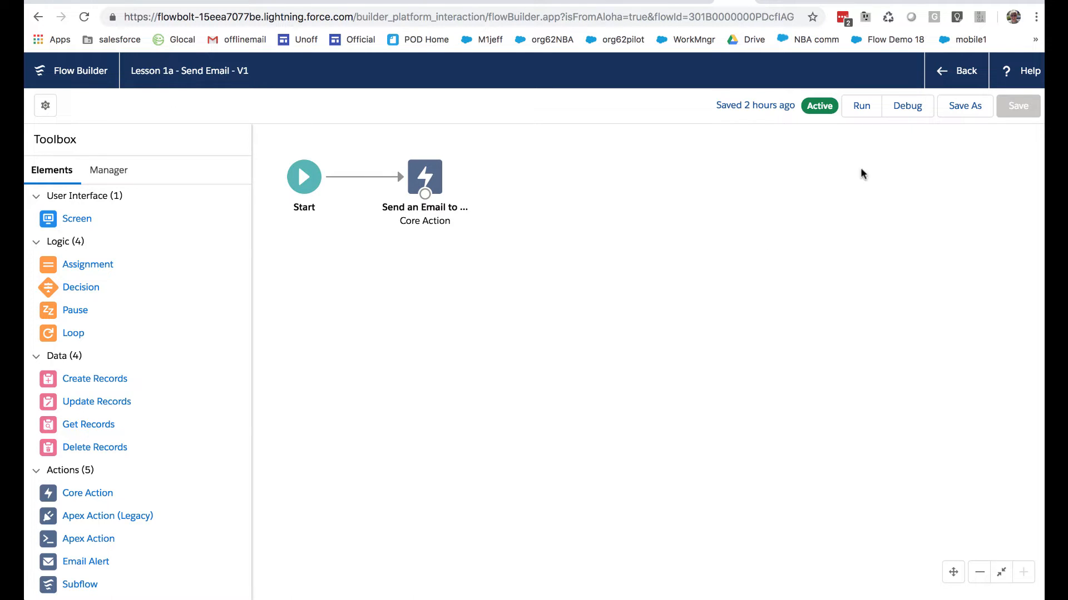
Save the flow as a new flow labelled "Lesson 1b - Get a Record and Use It", leaving the description empty
{"action": "left_click", "coordinate": [964, 109]}
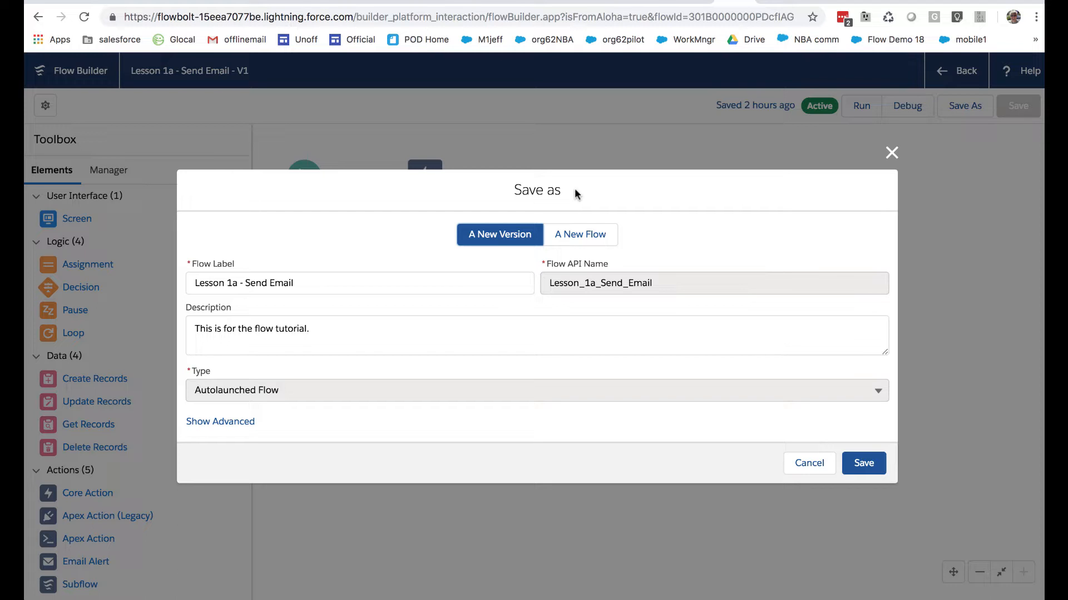
{"action": "key", "text": "Escape"}
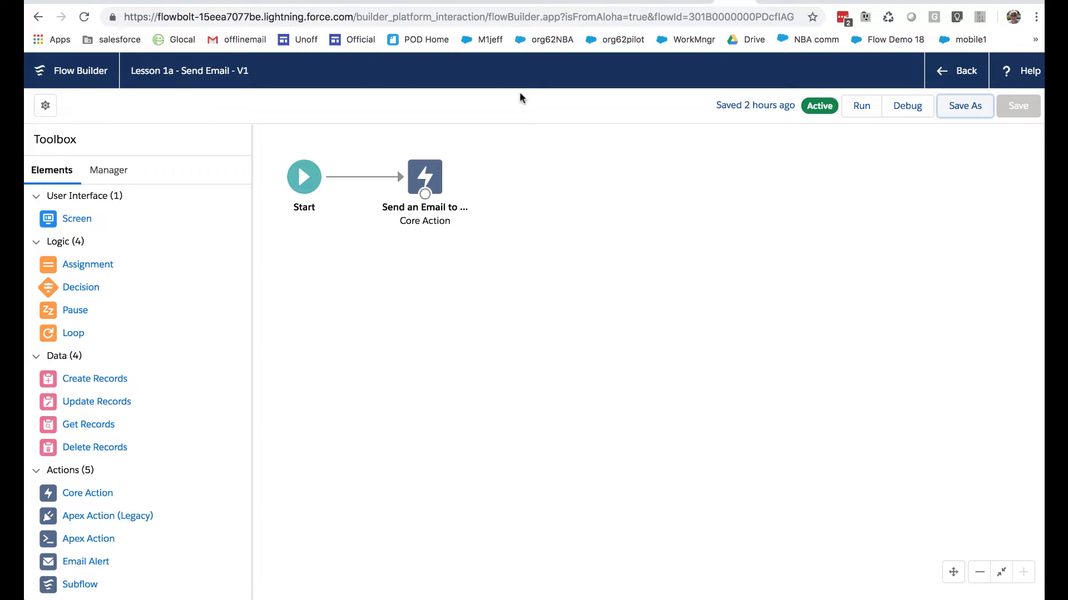
{"action": "left_click", "coordinate": [965, 105]}
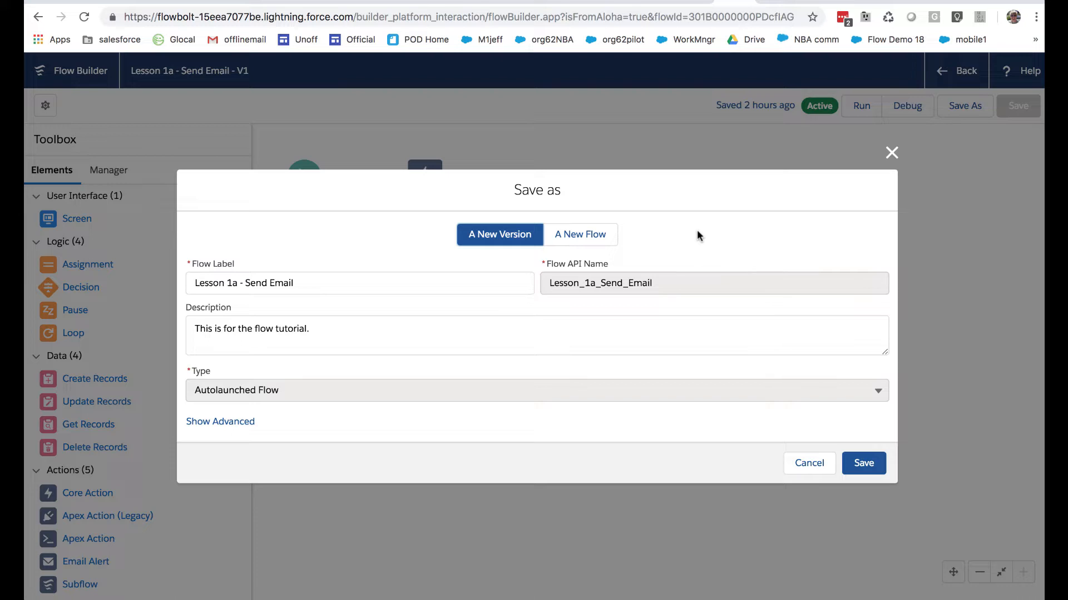
{"action": "left_click", "coordinate": [582, 236]}
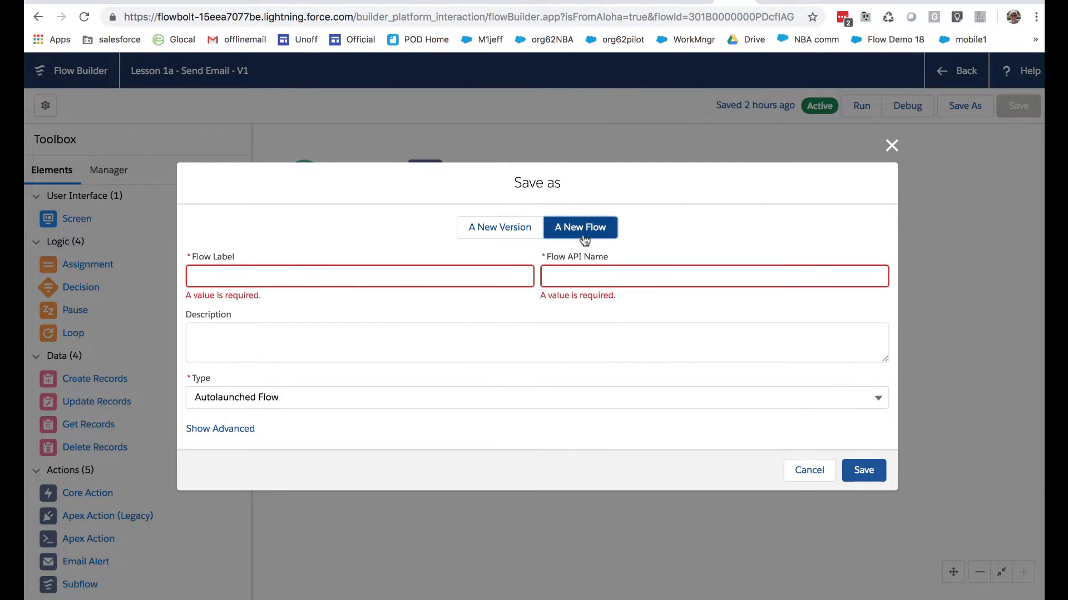
{"action": "left_click", "coordinate": [316, 269]}
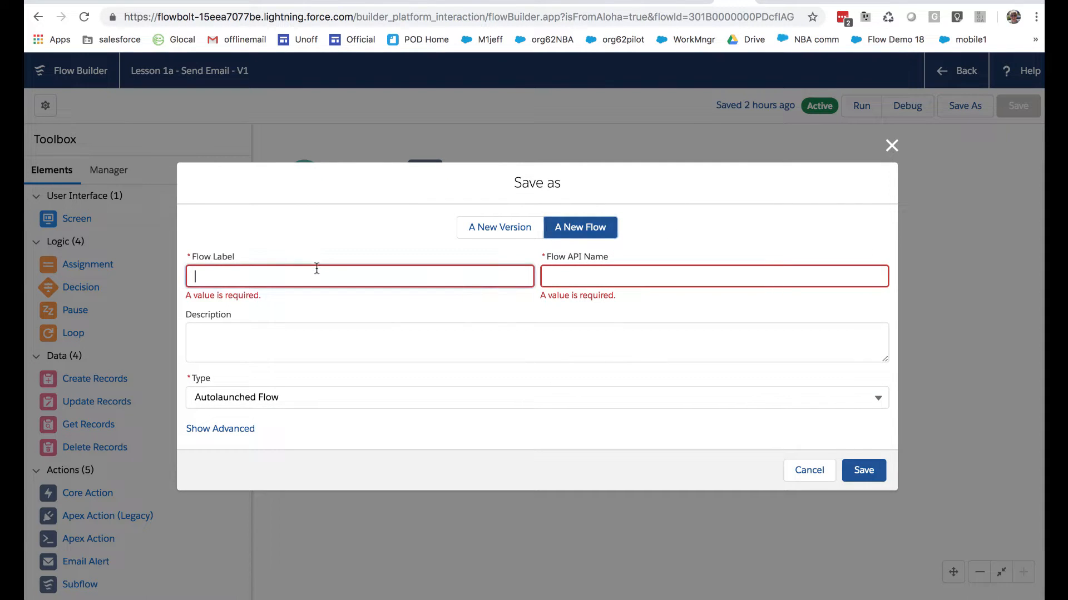
{"action": "type", "text": "Lesson 1b - Get a Record"}
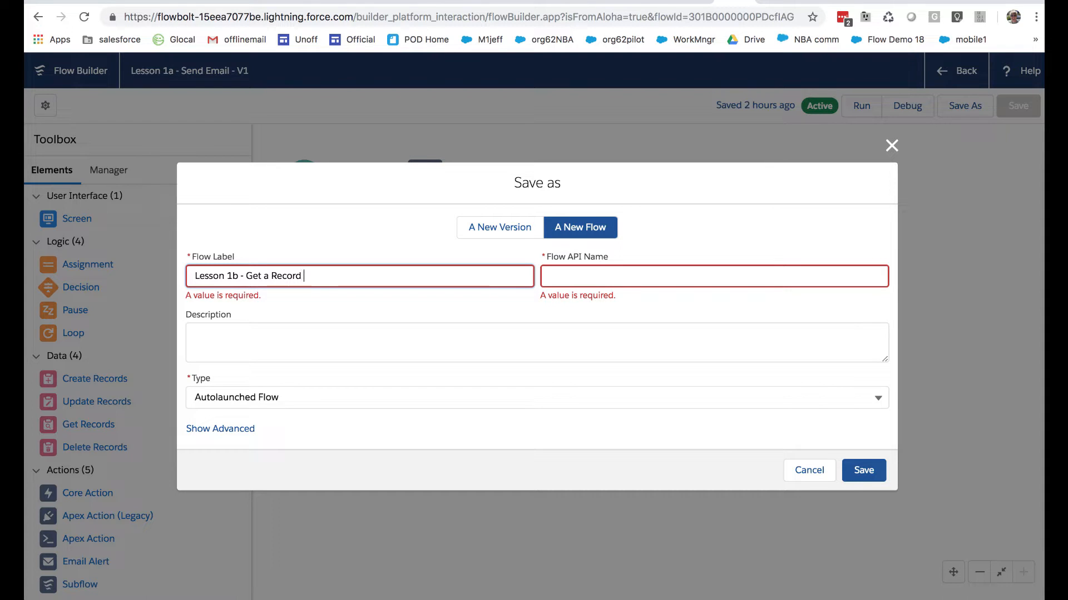
{"action": "type", "text": " and Use It"}
{"action": "left_click", "coordinate": [311, 352]}
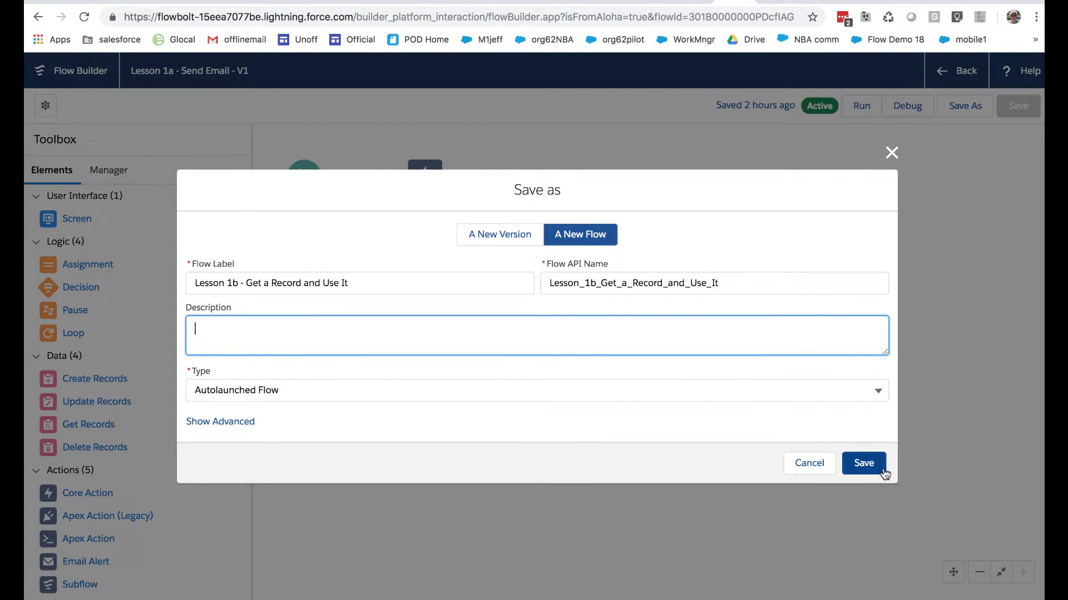
{"action": "left_click", "coordinate": [866, 468]}
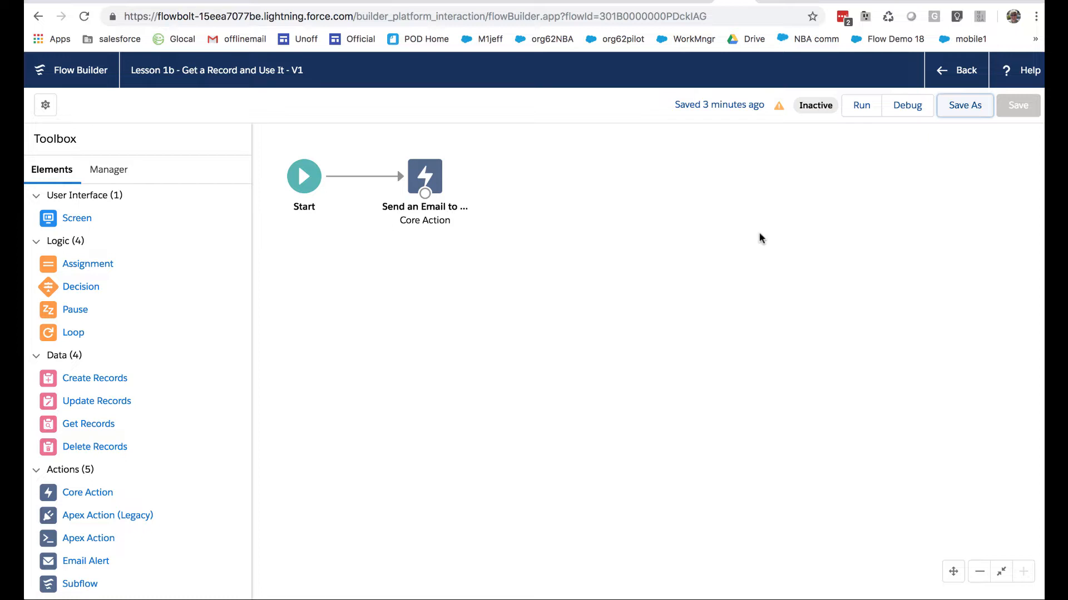
Check the email field on the open contact record in the other browser tab, and return to the flow
{"action": "left_click", "coordinate": [778, 1]}
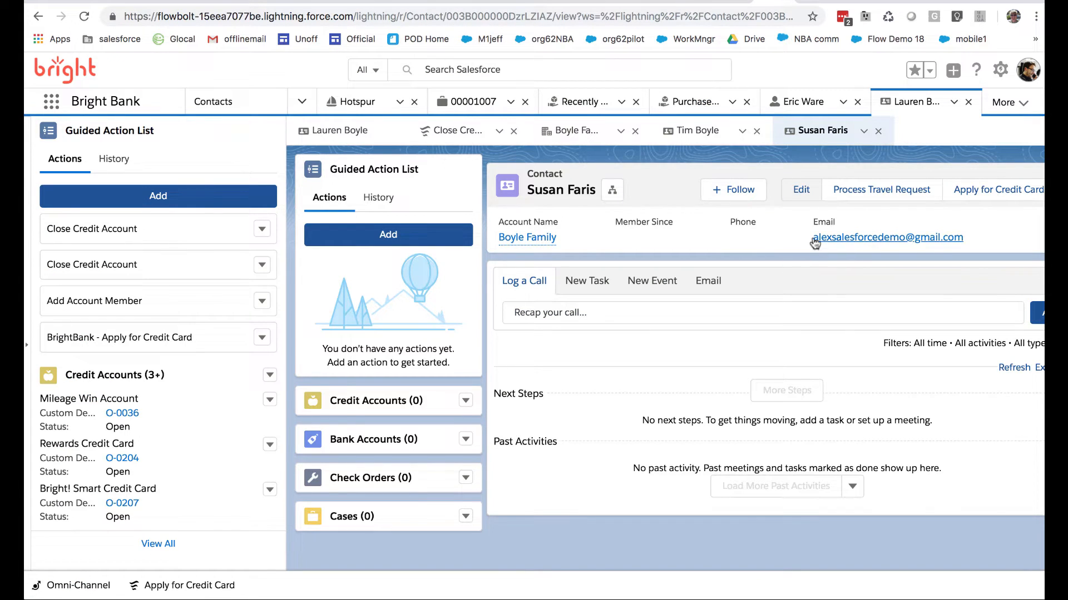
{"action": "left_click_drag", "start_coordinate": [805, 236], "coordinate": [969, 243]}
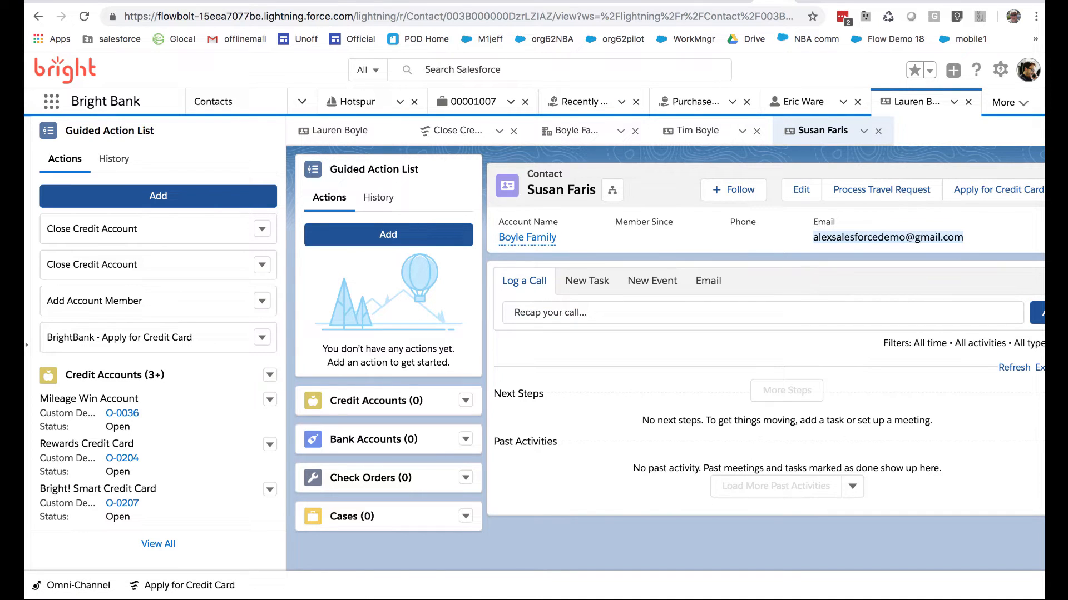
{"action": "left_click", "coordinate": [716, 4]}
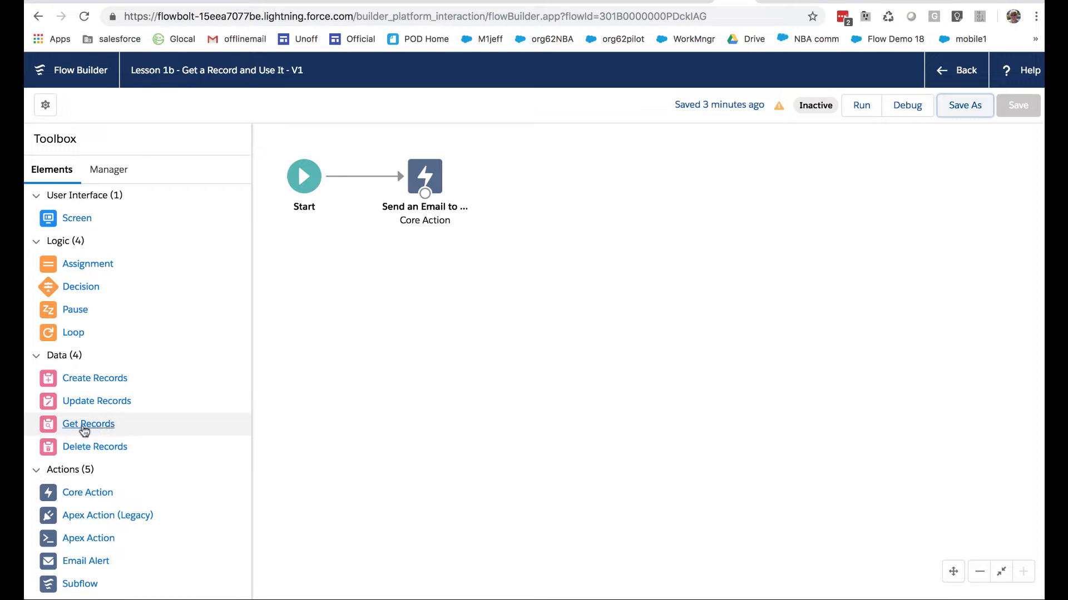
Add a Get Records element to the canvas below Start and label it "Retrieve a Record"
{"action": "left_click_drag", "start_coordinate": [85, 431], "coordinate": [344, 277]}
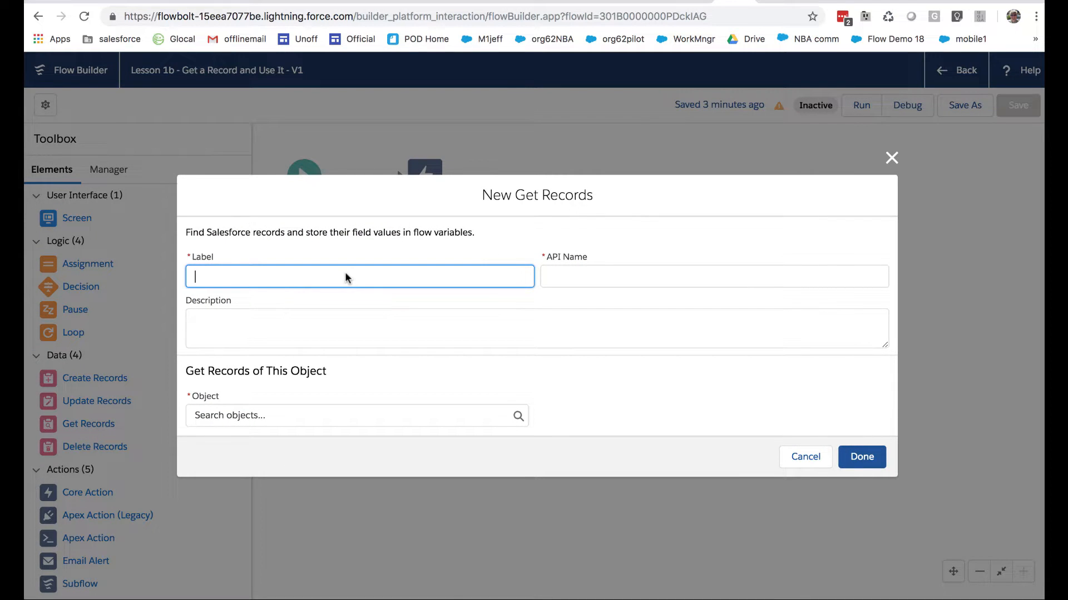
{"action": "type", "text": "Retrei"}
{"action": "key", "text": "BackSpace"}
{"action": "type", "text": "ieve a Record"}
{"action": "key", "text": "Tab"}
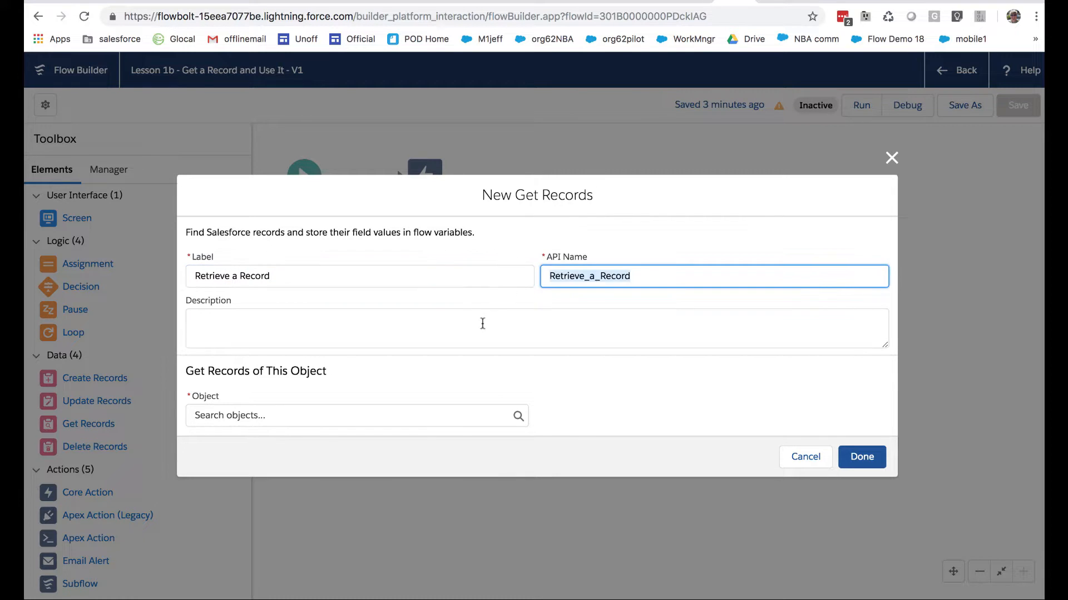
Set the Get Records object to Contact and its condition requirements to "Conditions are Met"
{"action": "left_click", "coordinate": [443, 418]}
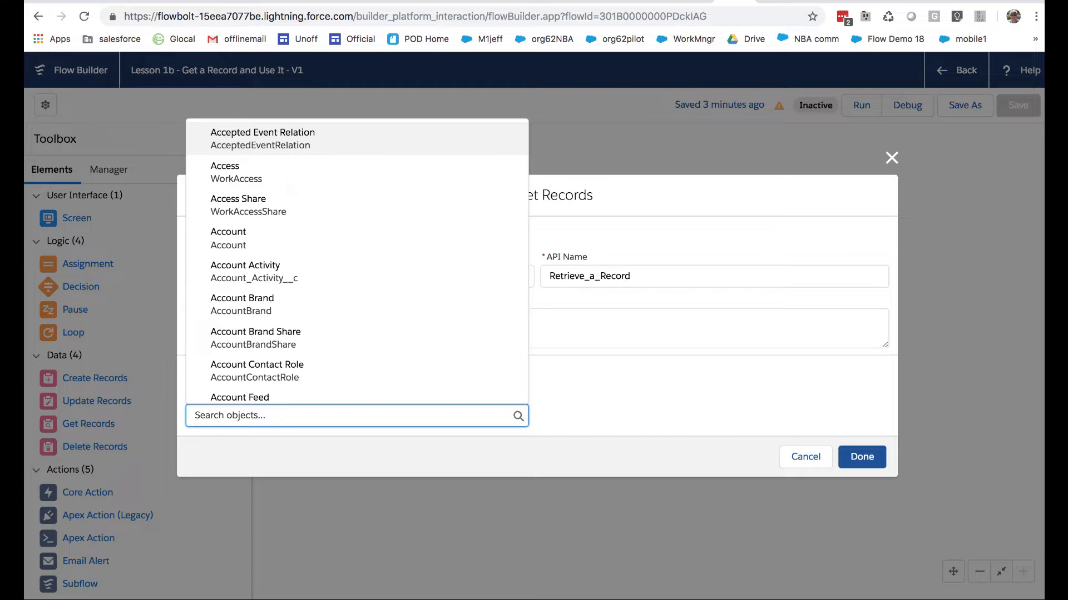
{"action": "type", "text": "contact"}
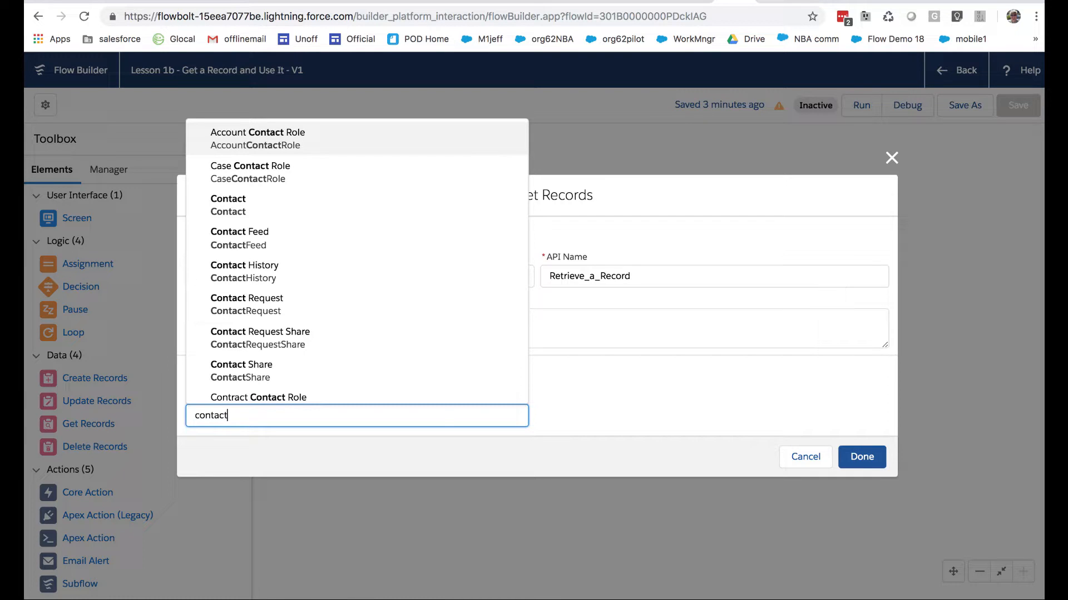
{"action": "left_click", "coordinate": [271, 210]}
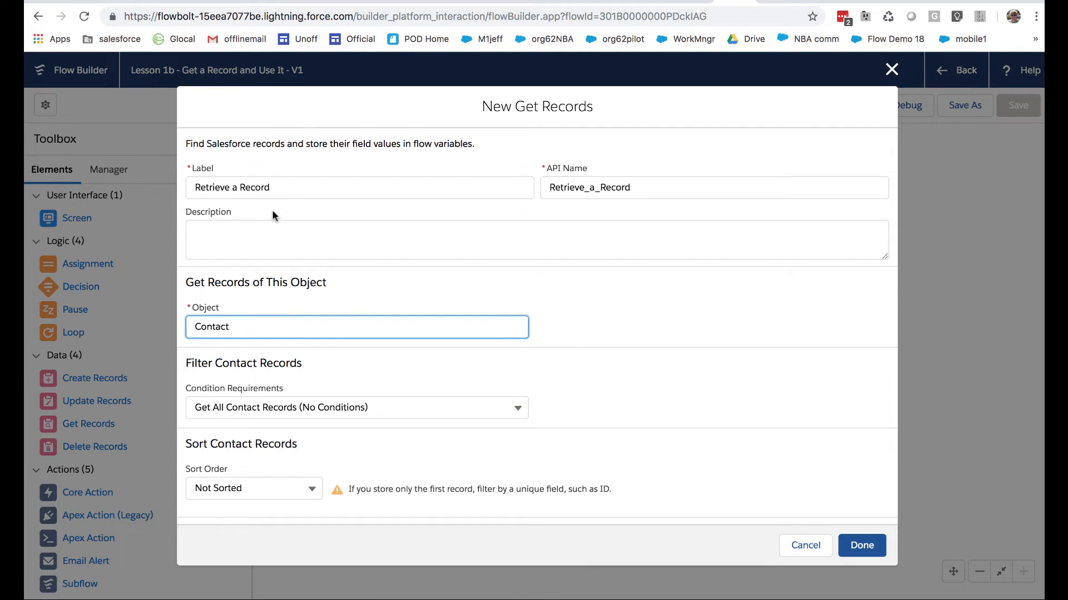
{"action": "scroll", "coordinate": [377, 383], "scroll_direction": "down", "scroll_amount": 3}
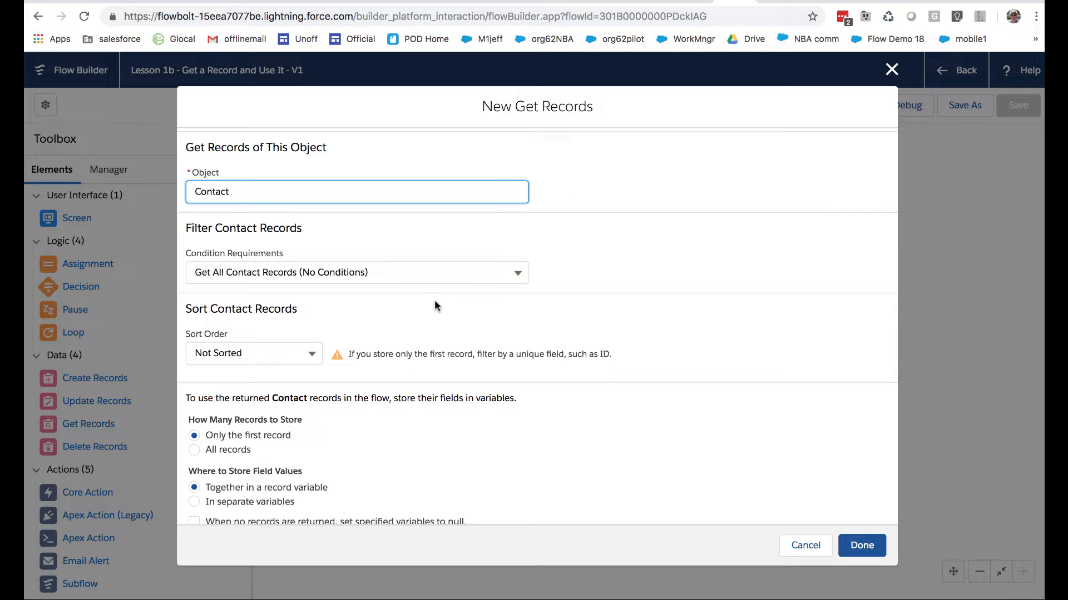
{"action": "left_click", "coordinate": [406, 269]}
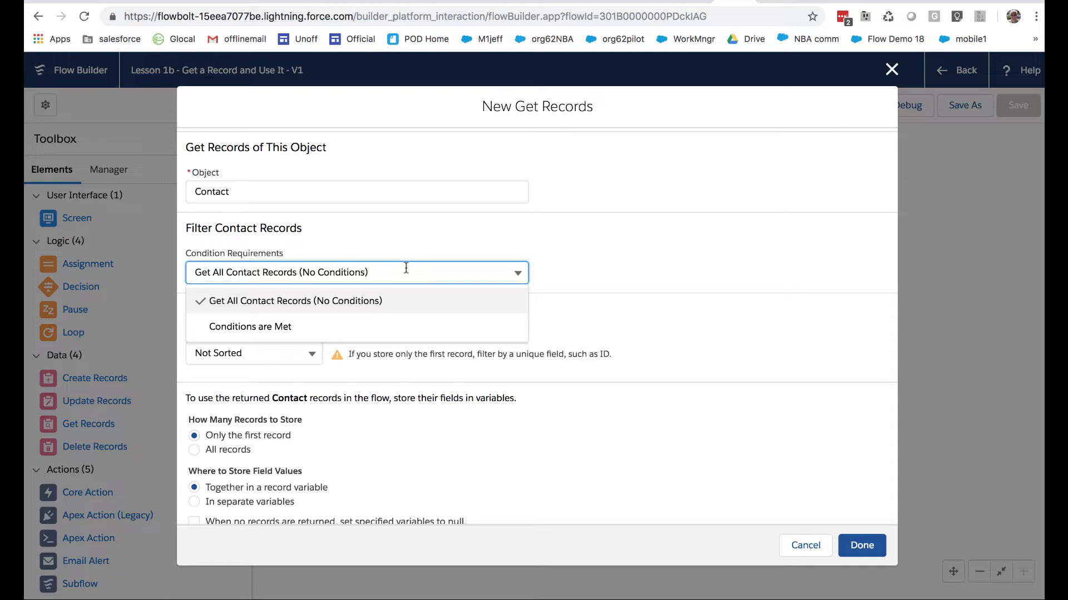
{"action": "left_click", "coordinate": [326, 326]}
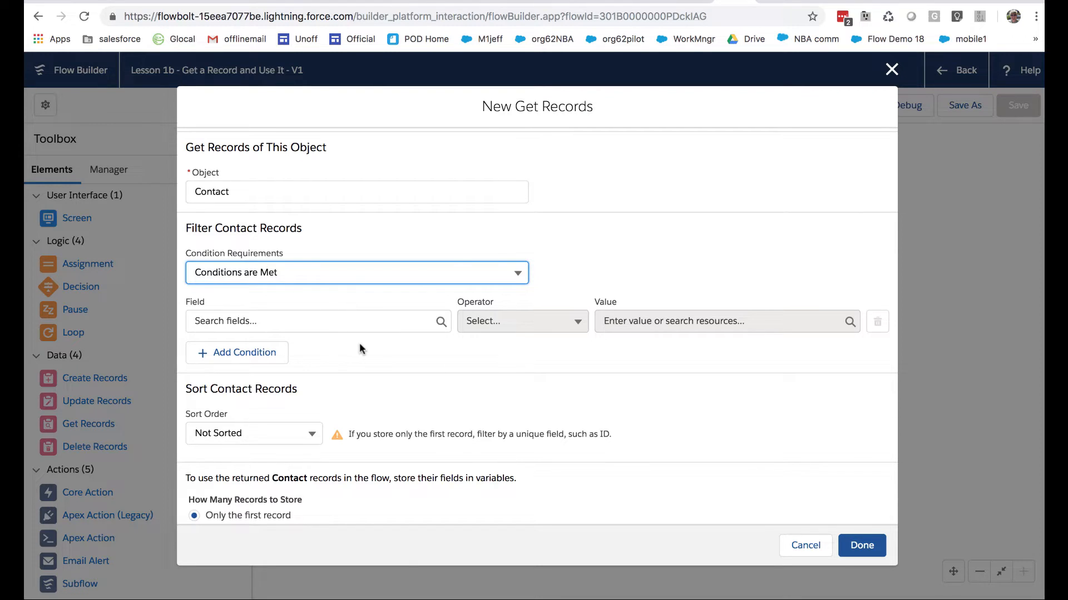
Examine the first and last name fields in the contact record's edit form, and close it without saving
{"action": "left_click", "coordinate": [764, 4]}
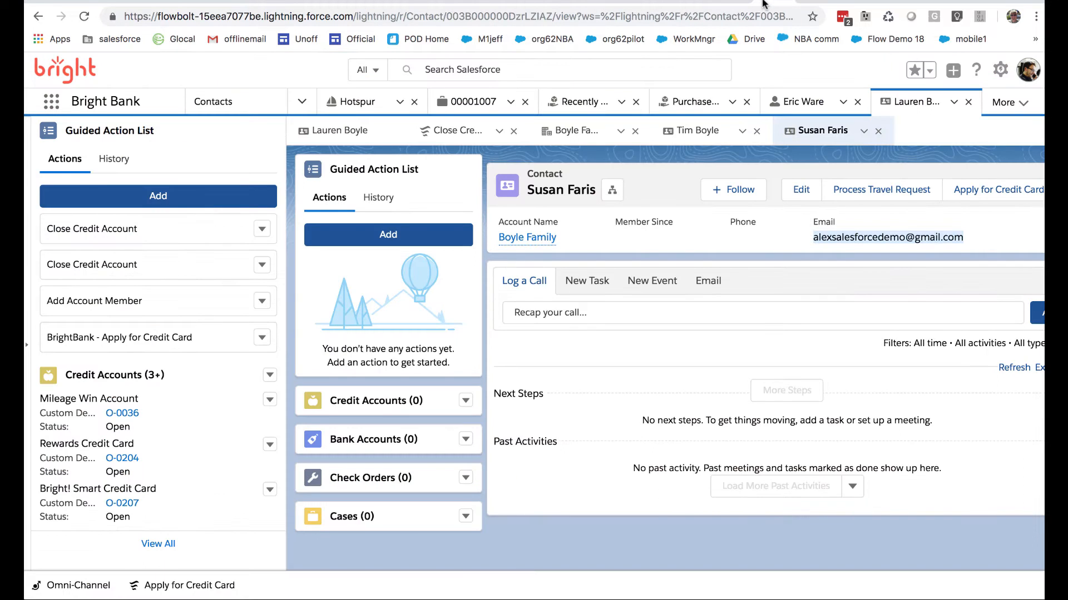
{"action": "left_click", "coordinate": [799, 189]}
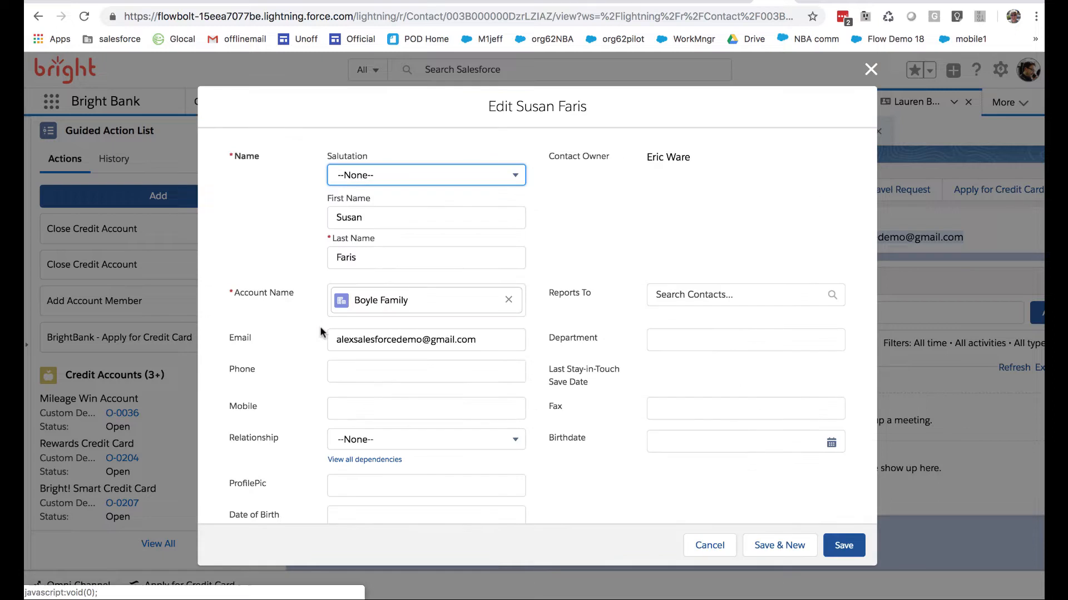
{"action": "double_click", "coordinate": [356, 217]}
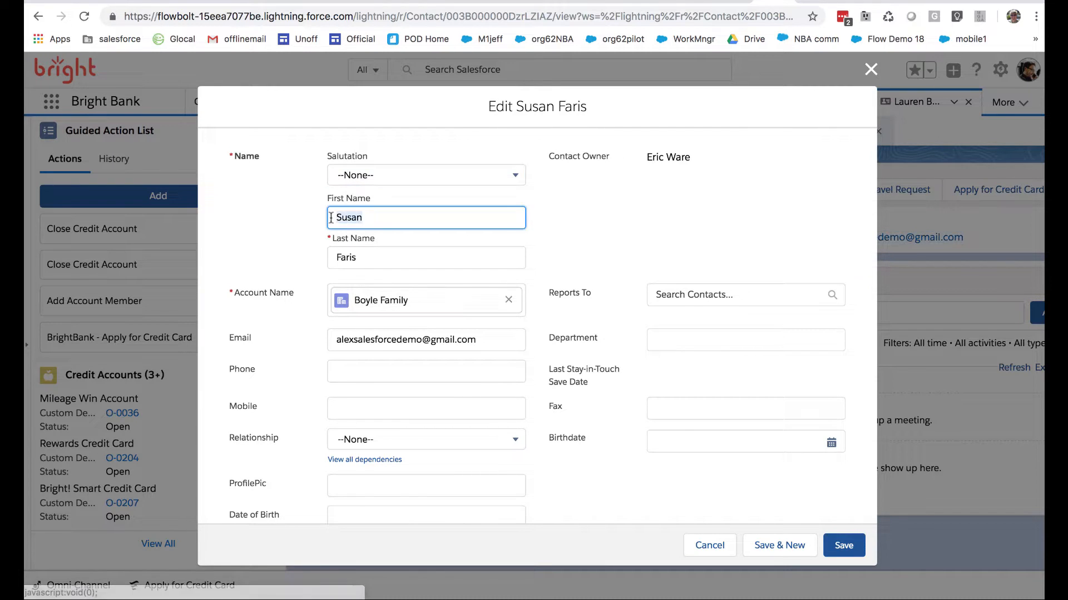
{"action": "double_click", "coordinate": [369, 256]}
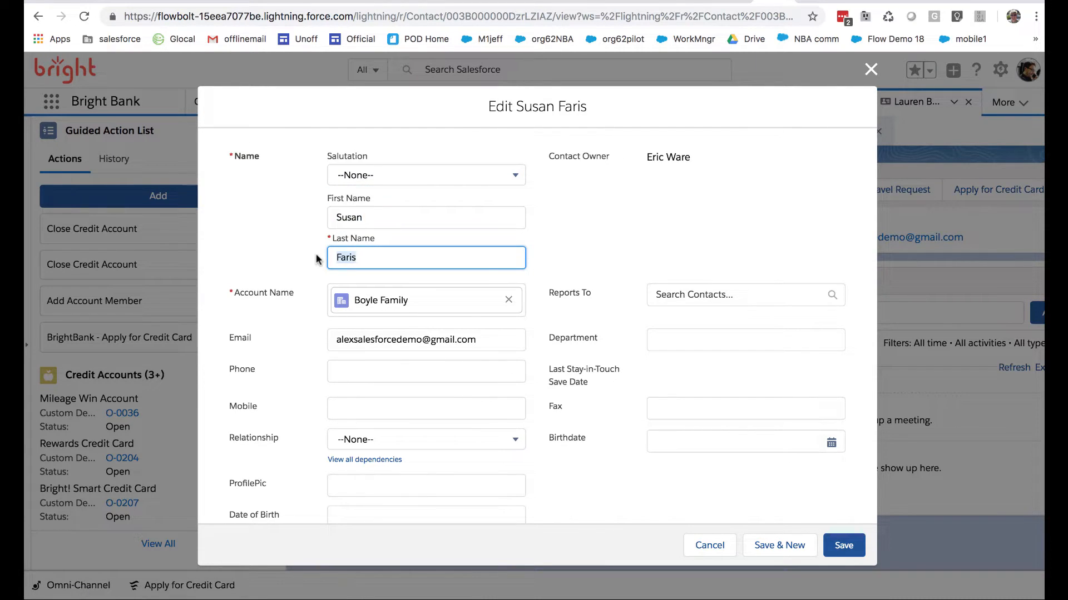
{"action": "left_click", "coordinate": [712, 545]}
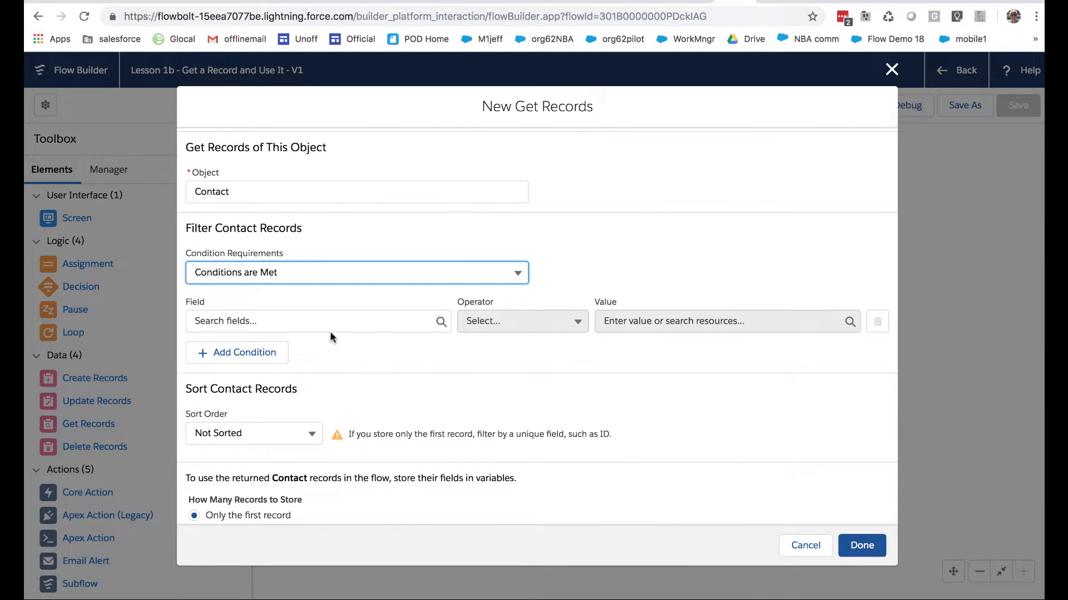
Define the first filter condition as FirstName Equals the contact's first name
{"action": "left_click", "coordinate": [326, 325]}
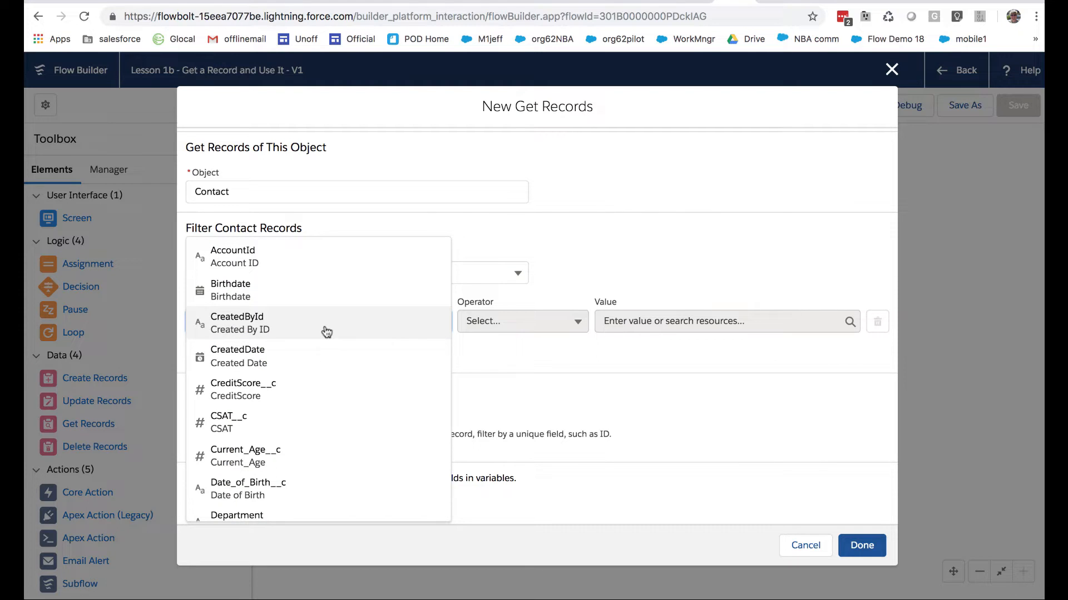
{"action": "scroll", "coordinate": [312, 434], "scroll_direction": "down", "scroll_amount": 5}
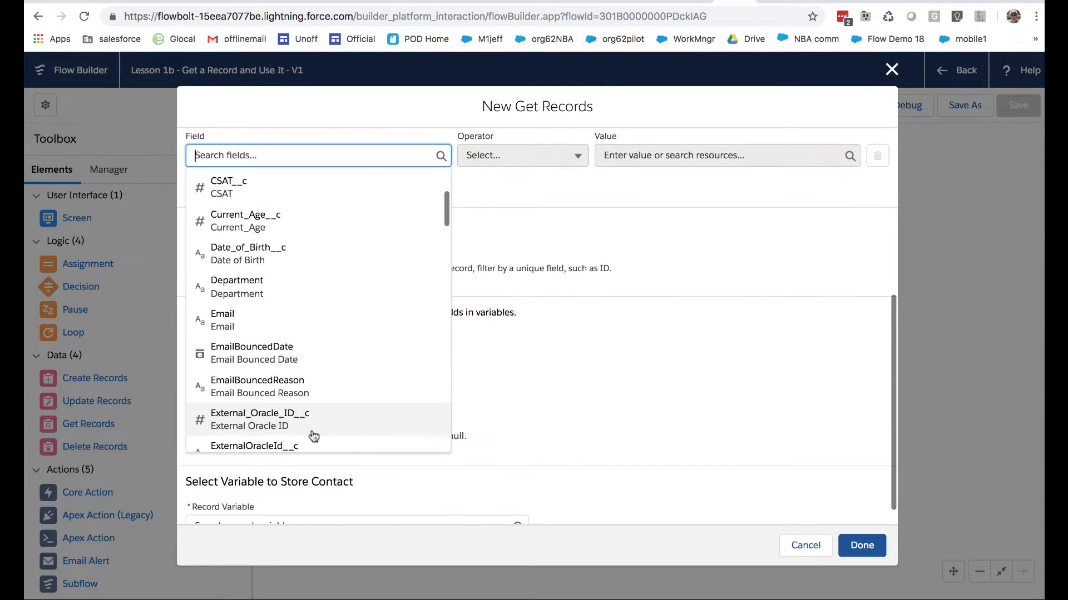
{"action": "scroll", "coordinate": [313, 436], "scroll_direction": "down", "scroll_amount": 4}
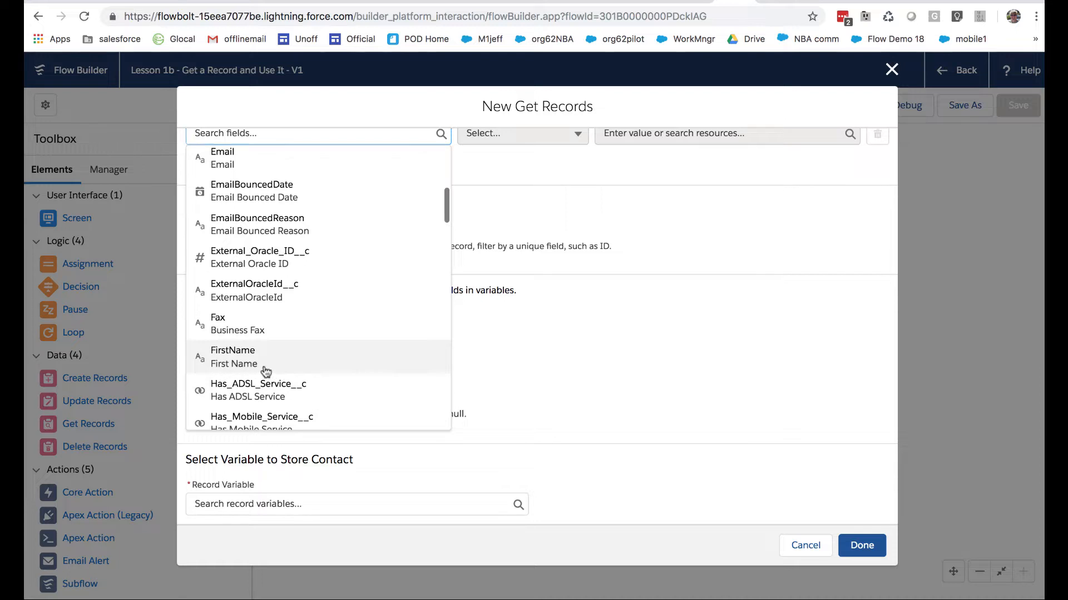
{"action": "left_click", "coordinate": [265, 371]}
{"action": "scroll", "coordinate": [360, 238], "scroll_direction": "up", "scroll_amount": 3}
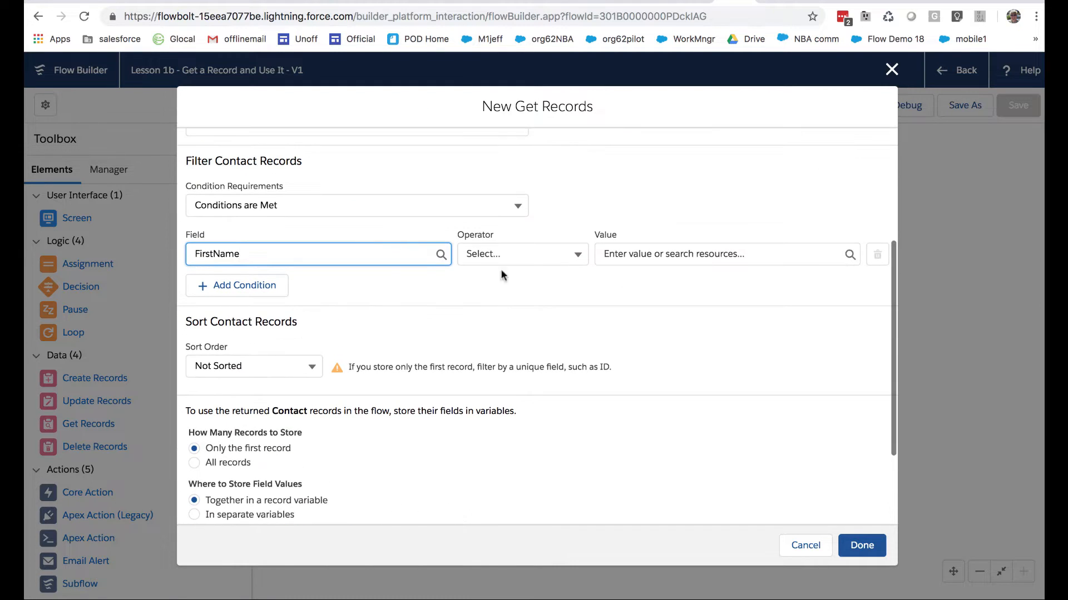
{"action": "left_click", "coordinate": [526, 253]}
{"action": "left_click", "coordinate": [511, 286]}
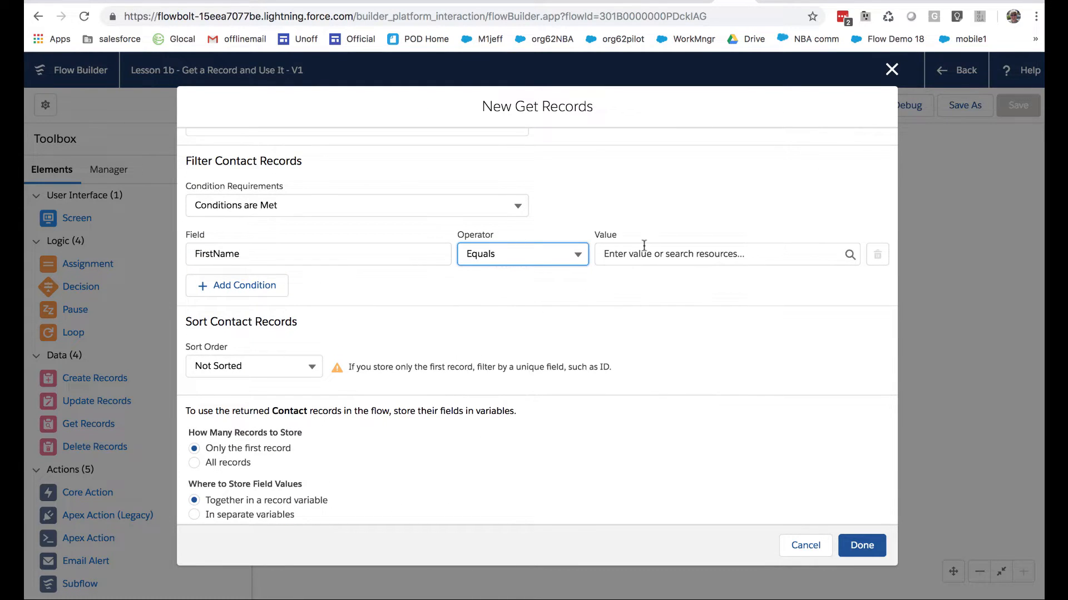
{"action": "left_click", "coordinate": [639, 255]}
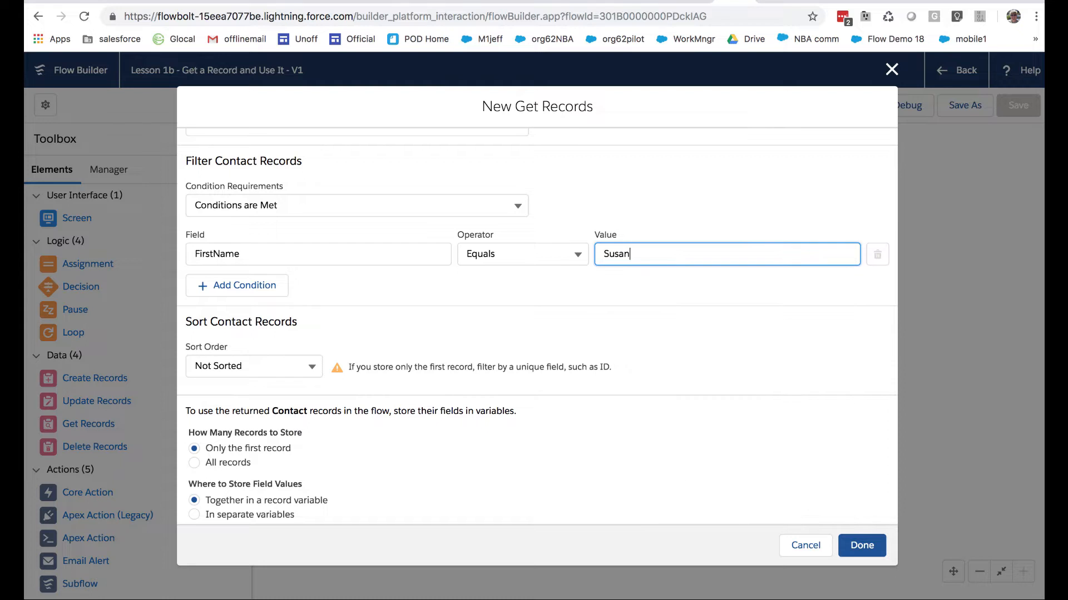
Add a second filter condition where LastName Equals the contact's last name
{"action": "left_click", "coordinate": [285, 290]}
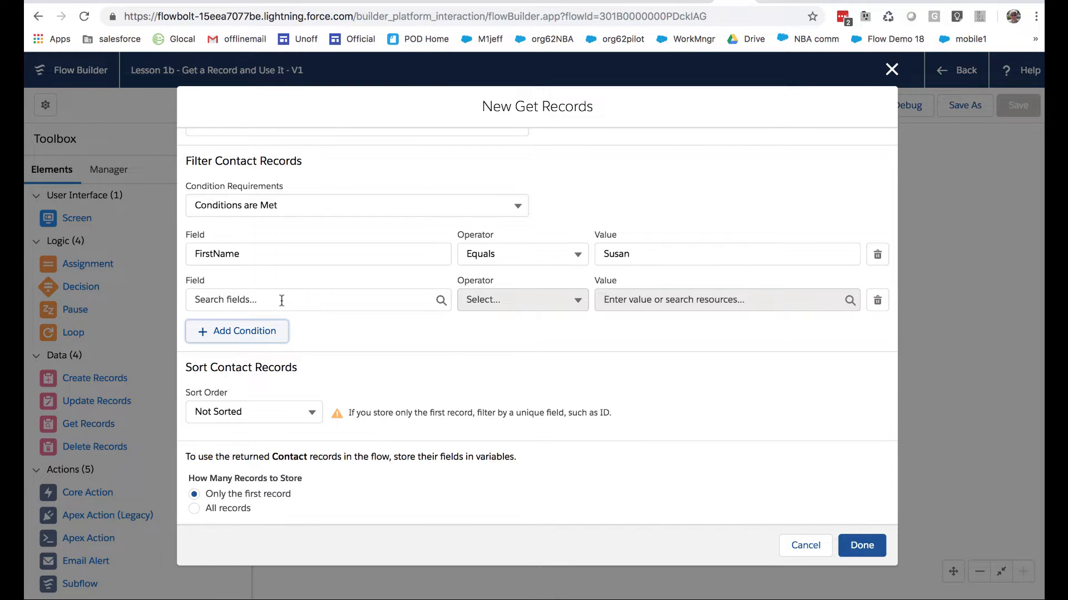
{"action": "left_click", "coordinate": [282, 300]}
{"action": "scroll", "coordinate": [282, 443], "scroll_direction": "down", "scroll_amount": 5}
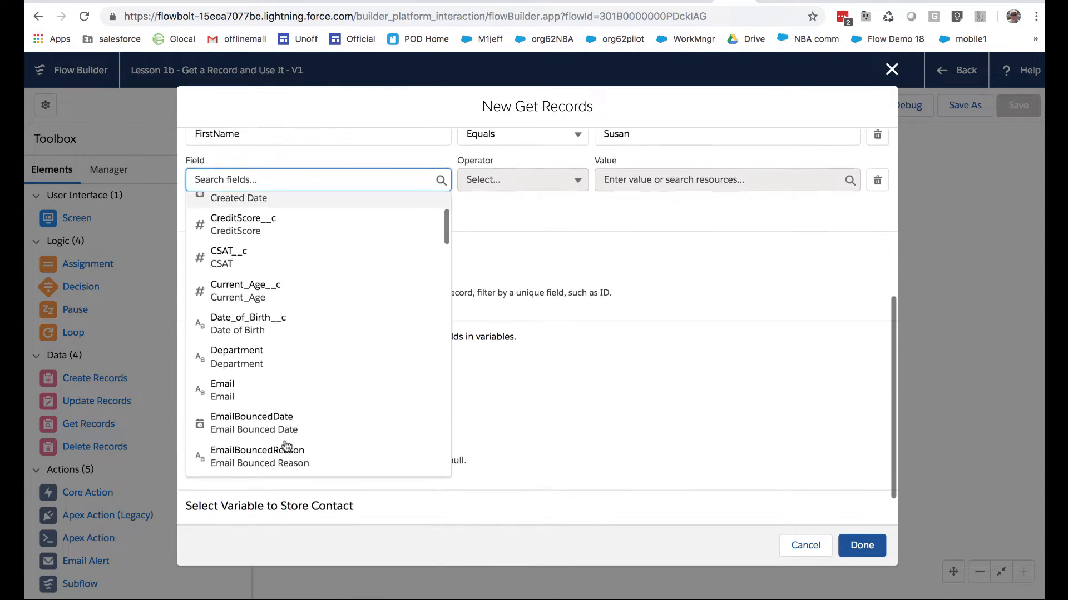
{"action": "scroll", "coordinate": [287, 356], "scroll_direction": "down", "scroll_amount": 8}
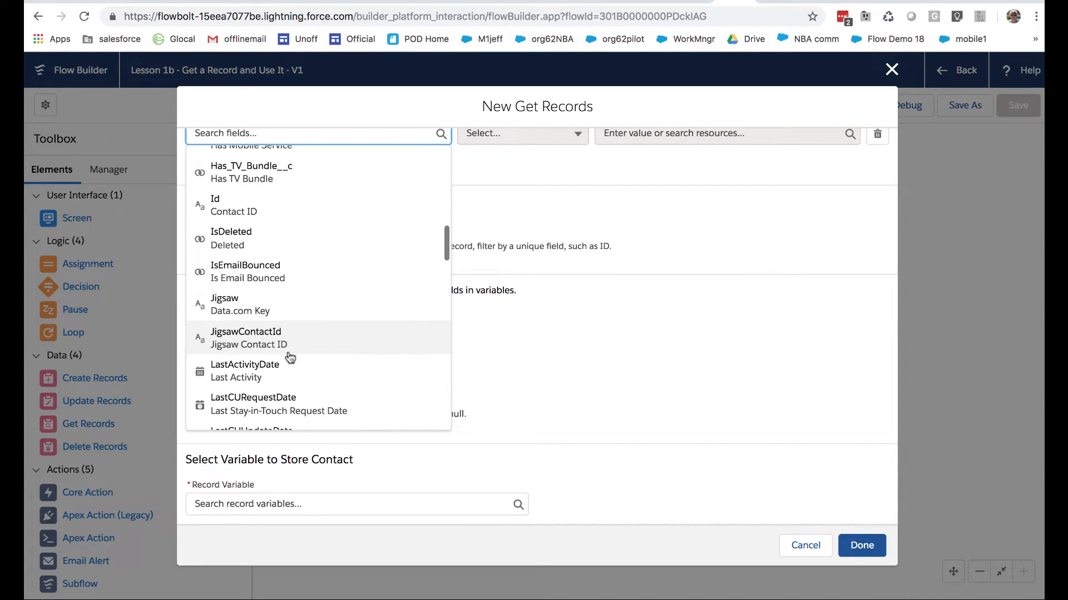
{"action": "scroll", "coordinate": [289, 352], "scroll_direction": "down", "scroll_amount": 3}
{"action": "left_click", "coordinate": [279, 354]}
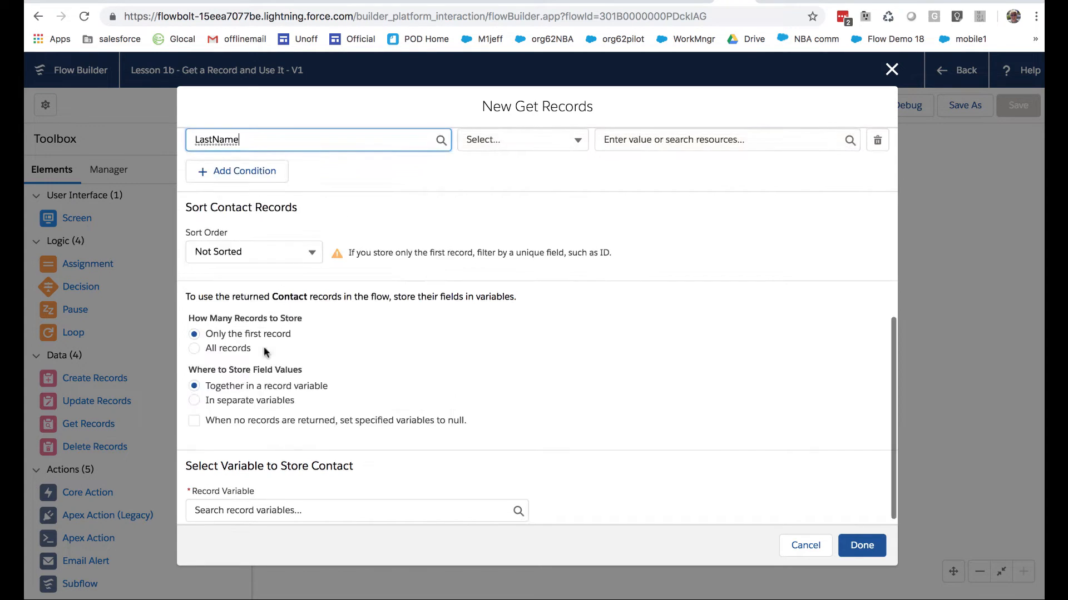
{"action": "scroll", "coordinate": [470, 211], "scroll_direction": "up", "scroll_amount": 3}
{"action": "left_click", "coordinate": [510, 317]}
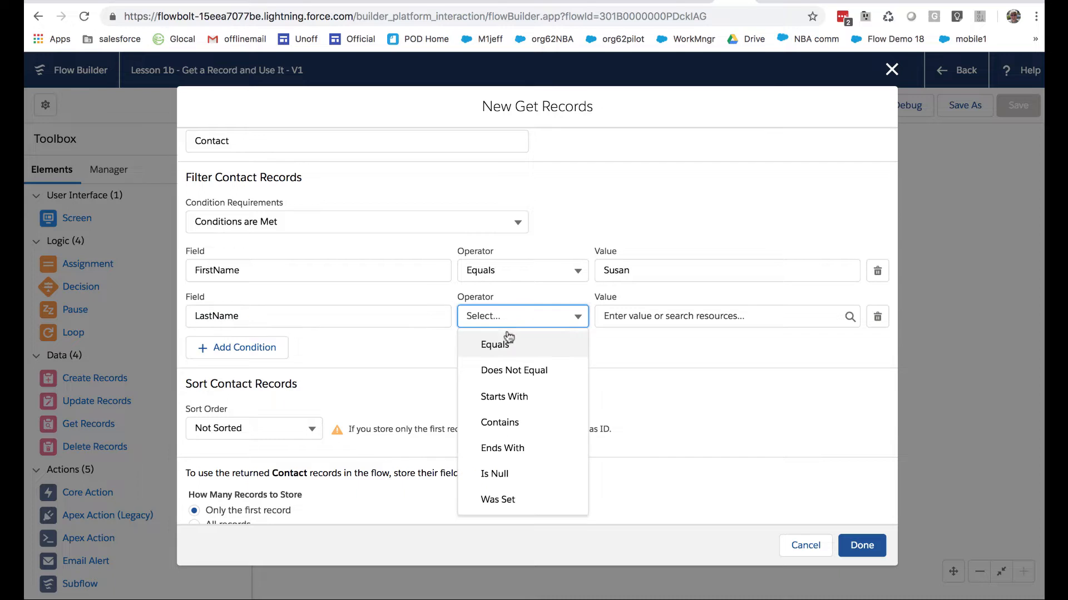
{"action": "left_click", "coordinate": [507, 343]}
{"action": "left_click", "coordinate": [629, 315]}
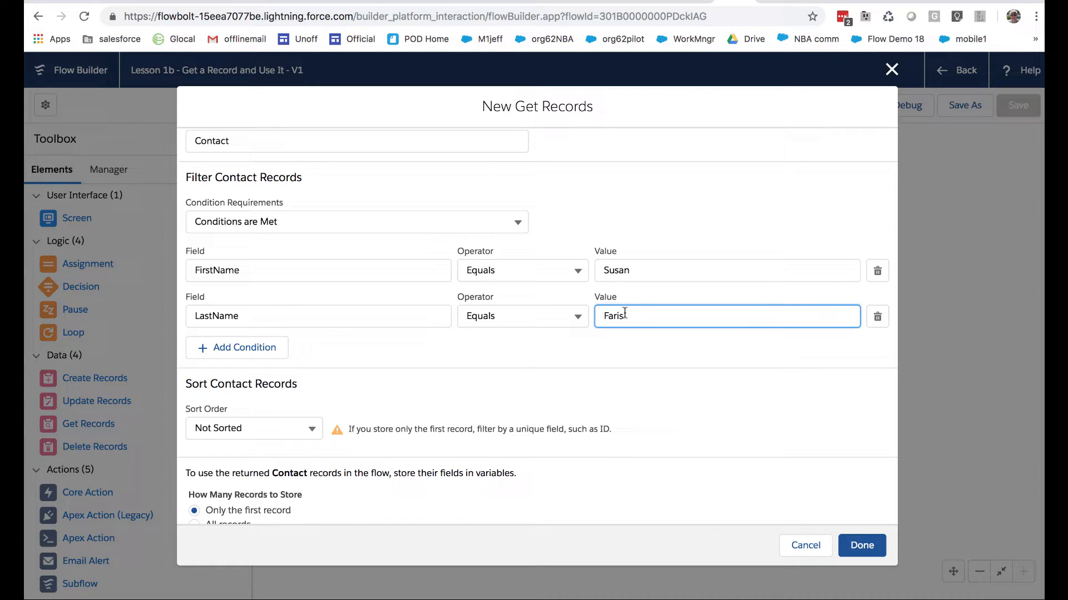
{"action": "left_click", "coordinate": [602, 345]}
Examine the record storage options, especially "Only the first record", and recheck the filter conditions
{"action": "scroll", "coordinate": [381, 356], "scroll_direction": "down", "scroll_amount": 2}
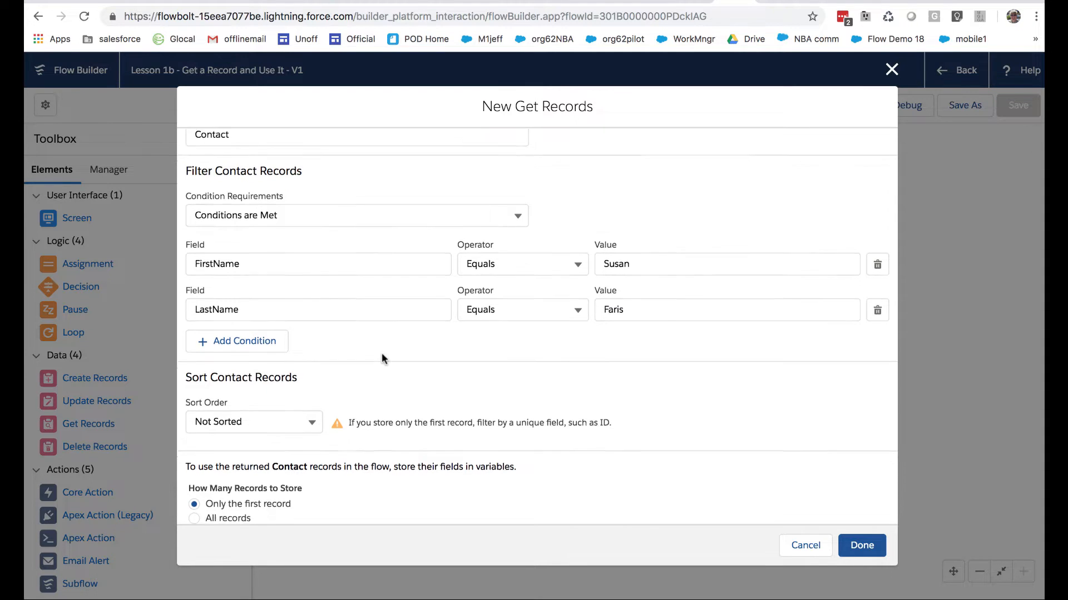
{"action": "scroll", "coordinate": [391, 334], "scroll_direction": "down", "scroll_amount": 2}
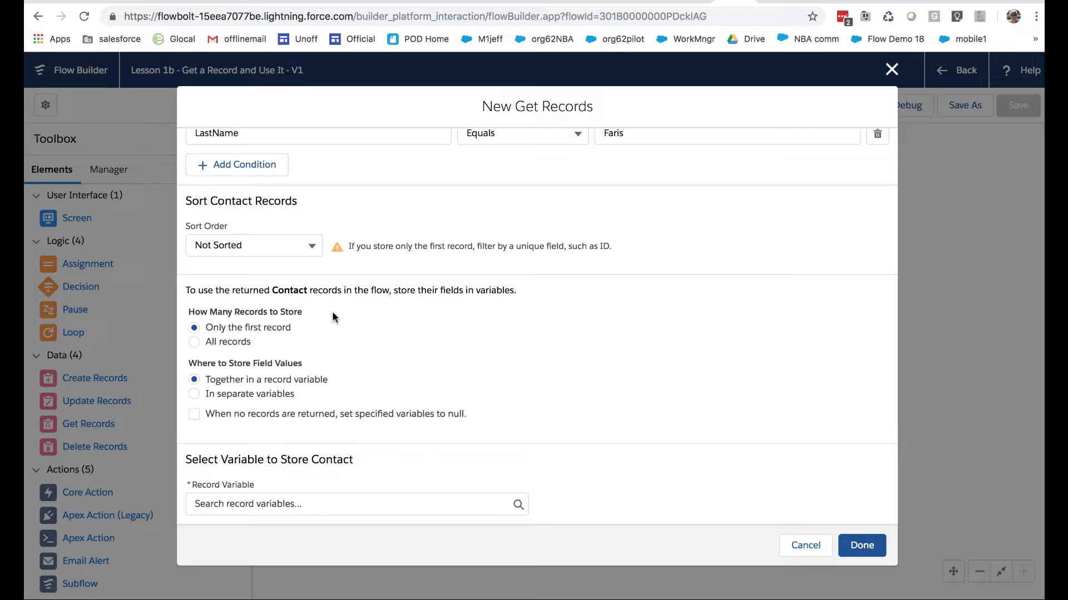
{"action": "left_click_drag", "start_coordinate": [204, 329], "coordinate": [306, 329]}
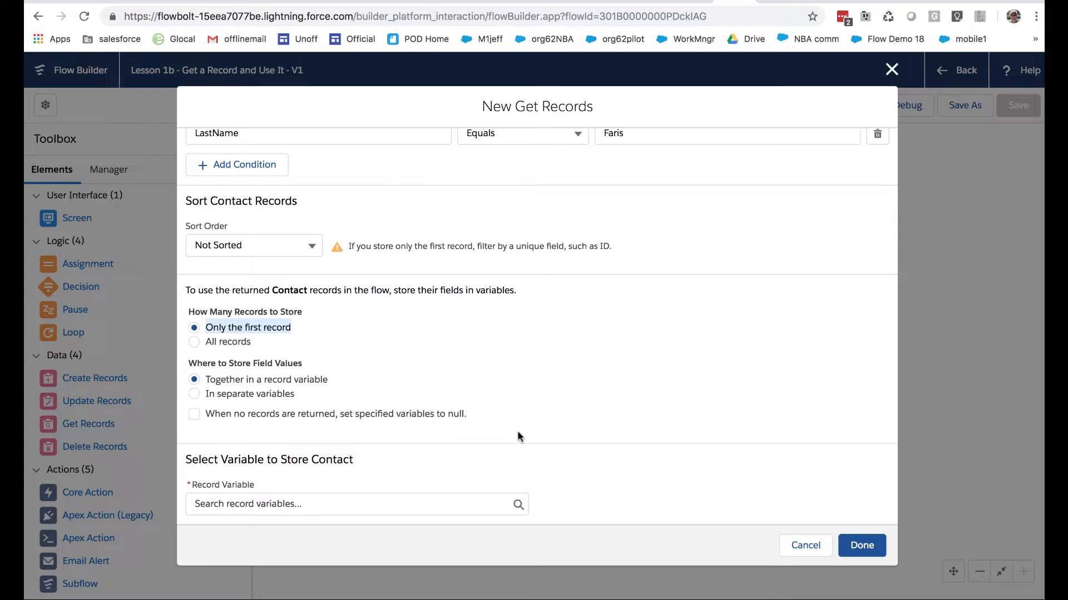
{"action": "scroll", "coordinate": [517, 437], "scroll_direction": "up", "scroll_amount": 5}
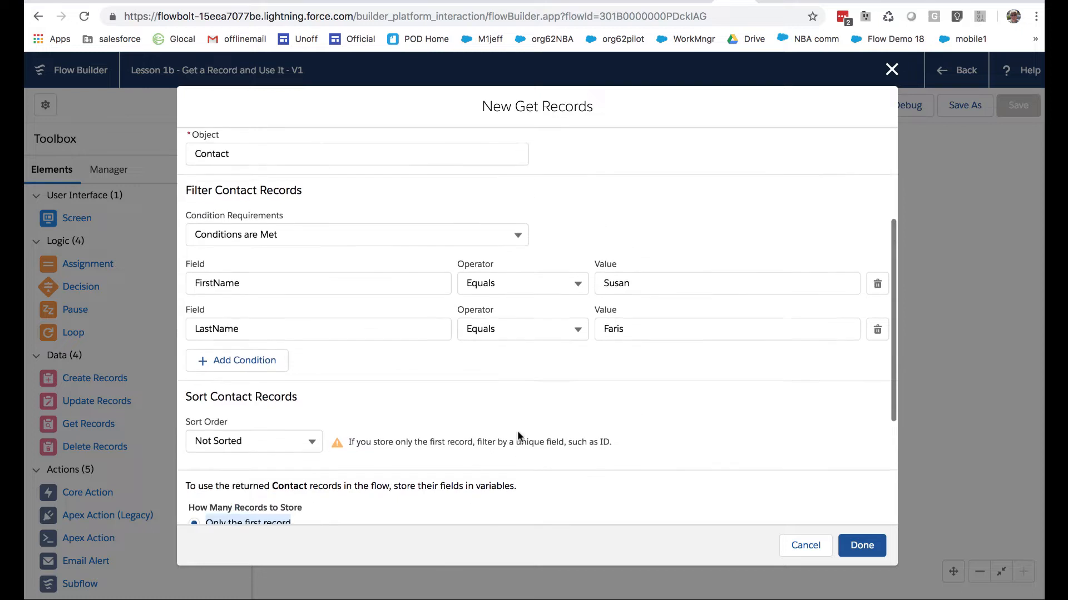
{"action": "scroll", "coordinate": [518, 431], "scroll_direction": "up", "scroll_amount": 2}
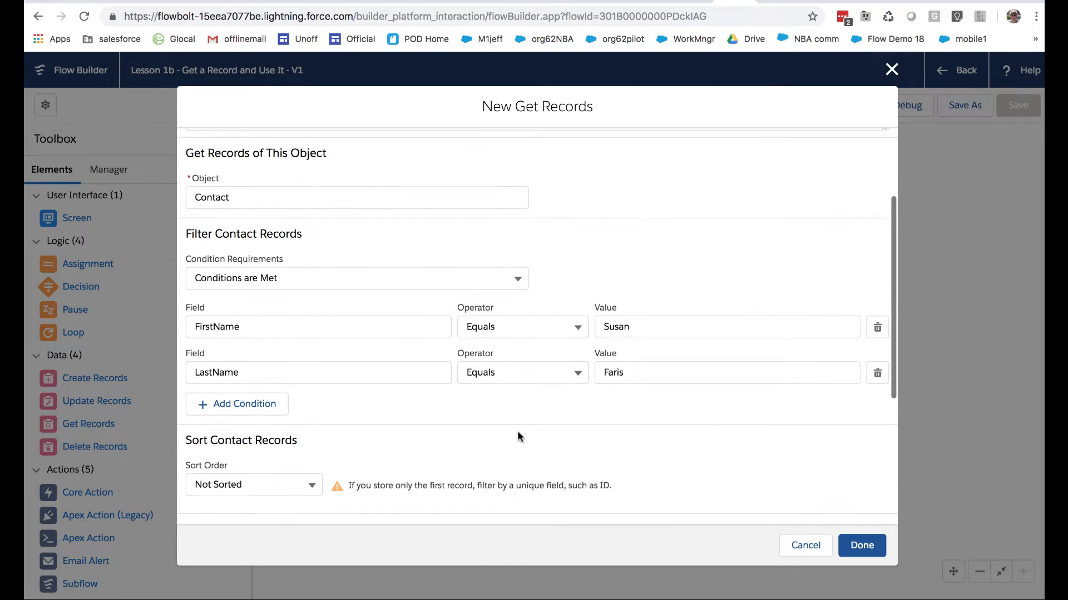
{"action": "scroll", "coordinate": [517, 433], "scroll_direction": "down", "scroll_amount": 6}
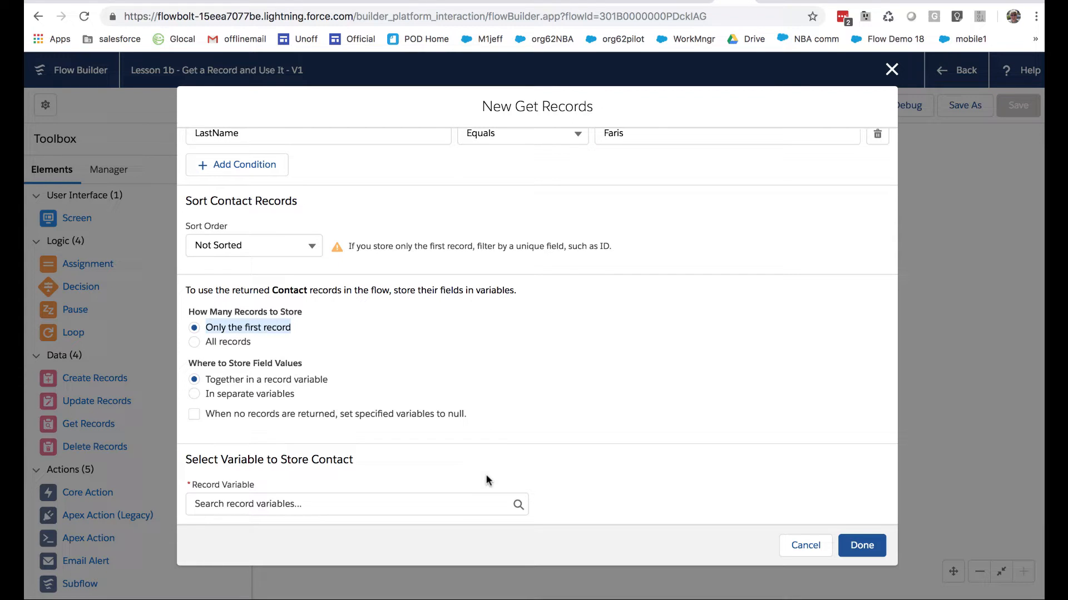
Start a new resource for the record variable, with type Variable and API name curContact
{"action": "left_click", "coordinate": [441, 508]}
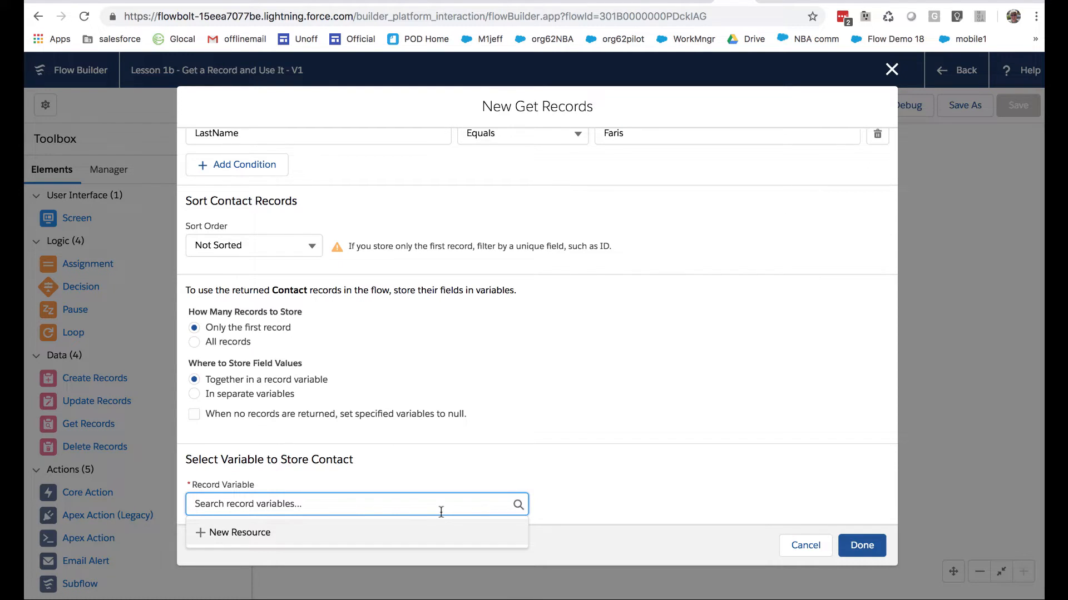
{"action": "left_click", "coordinate": [250, 527]}
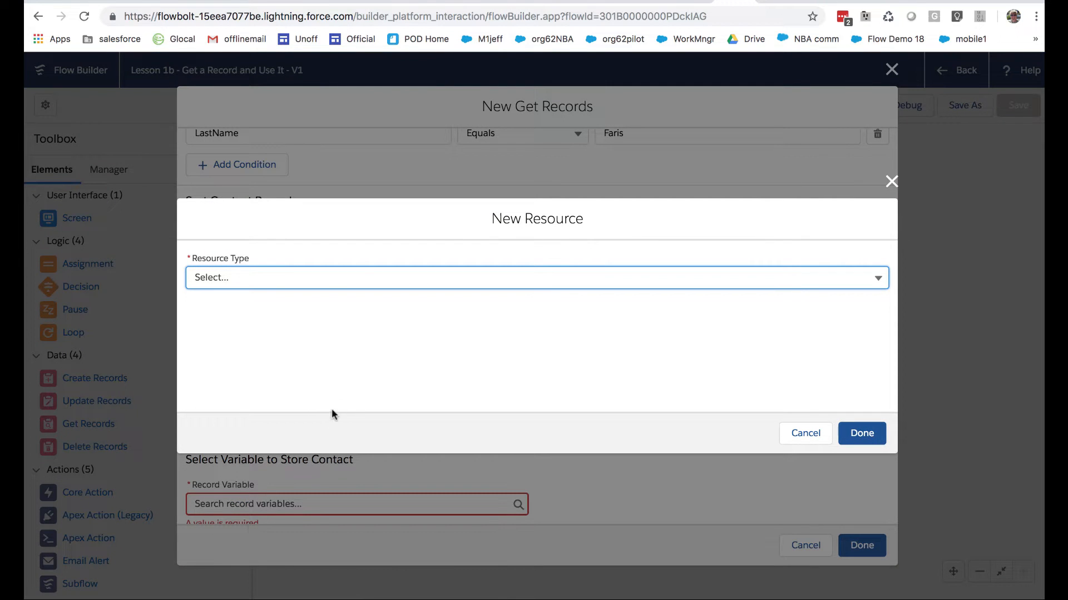
{"action": "left_click", "coordinate": [359, 278]}
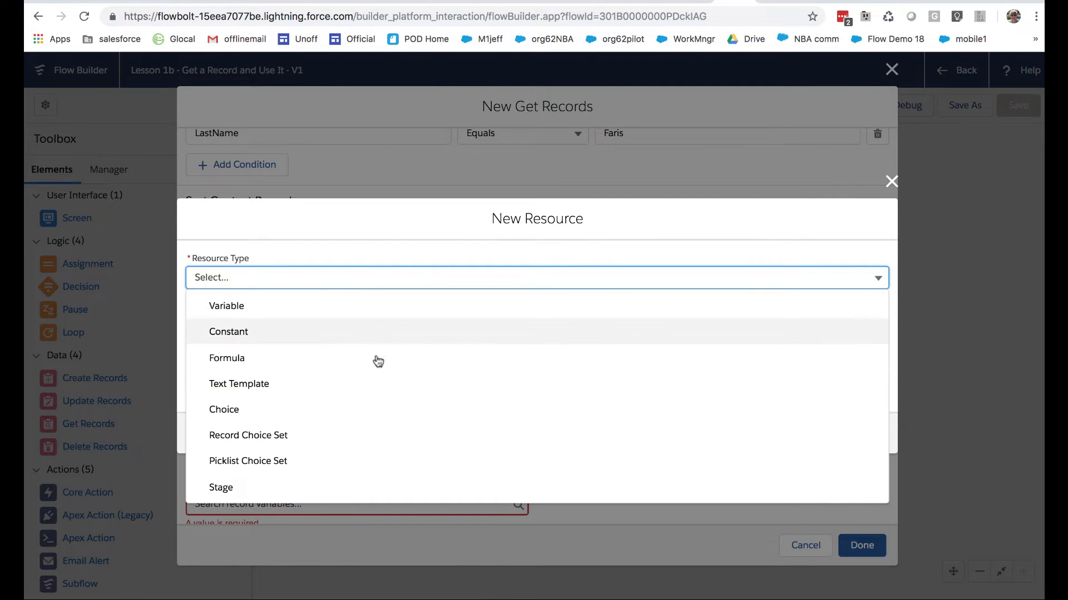
{"action": "left_click", "coordinate": [283, 318]}
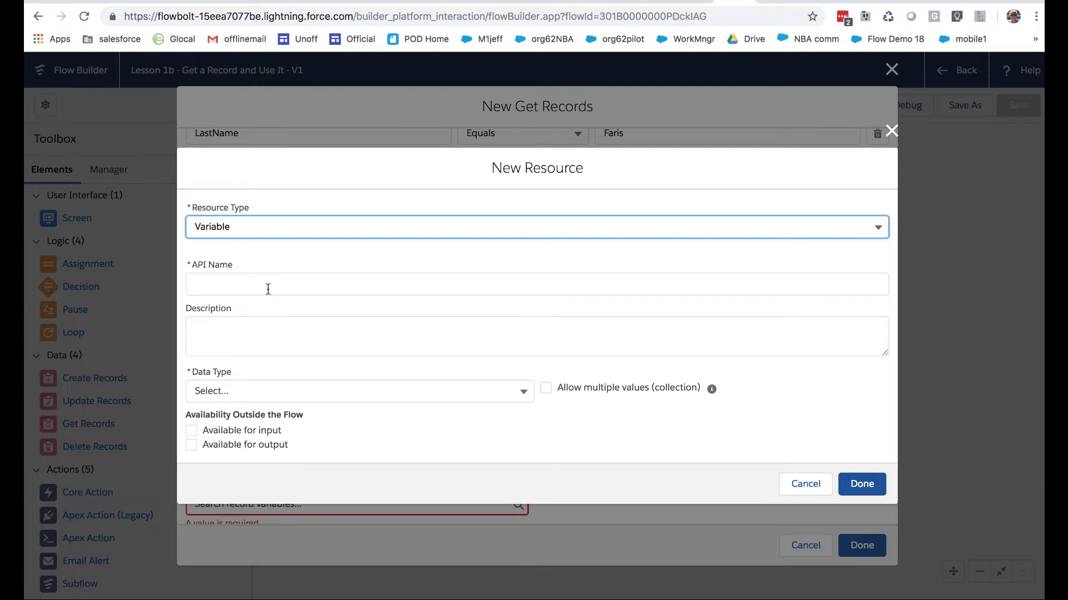
{"action": "left_click", "coordinate": [268, 289]}
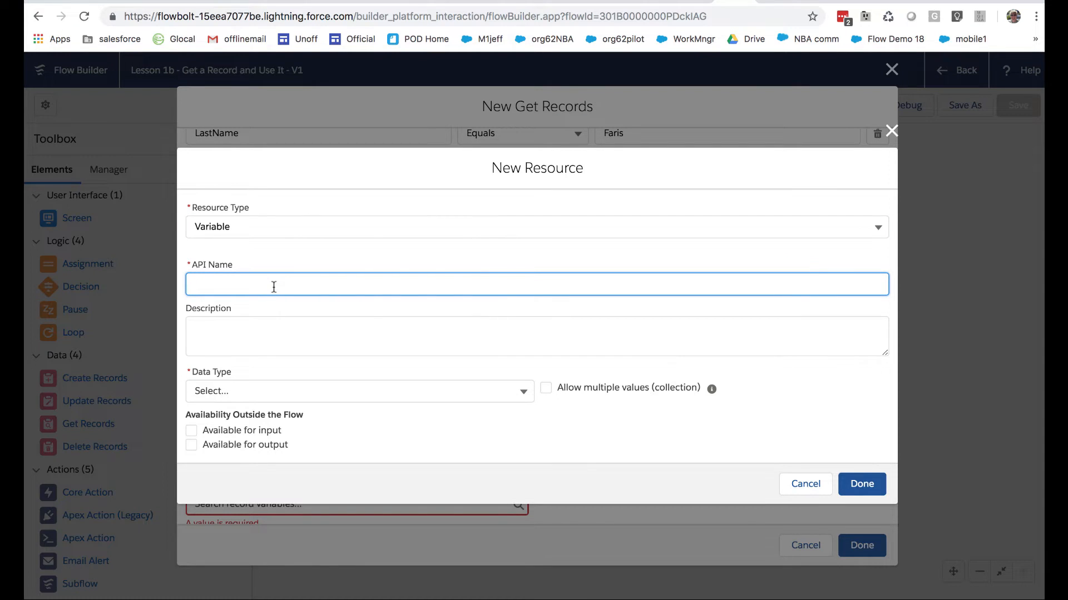
{"action": "type", "text": "curContact"}
Set the new variable's data type to Record and its object to Contact, and finish creating it
{"action": "left_click", "coordinate": [376, 392]}
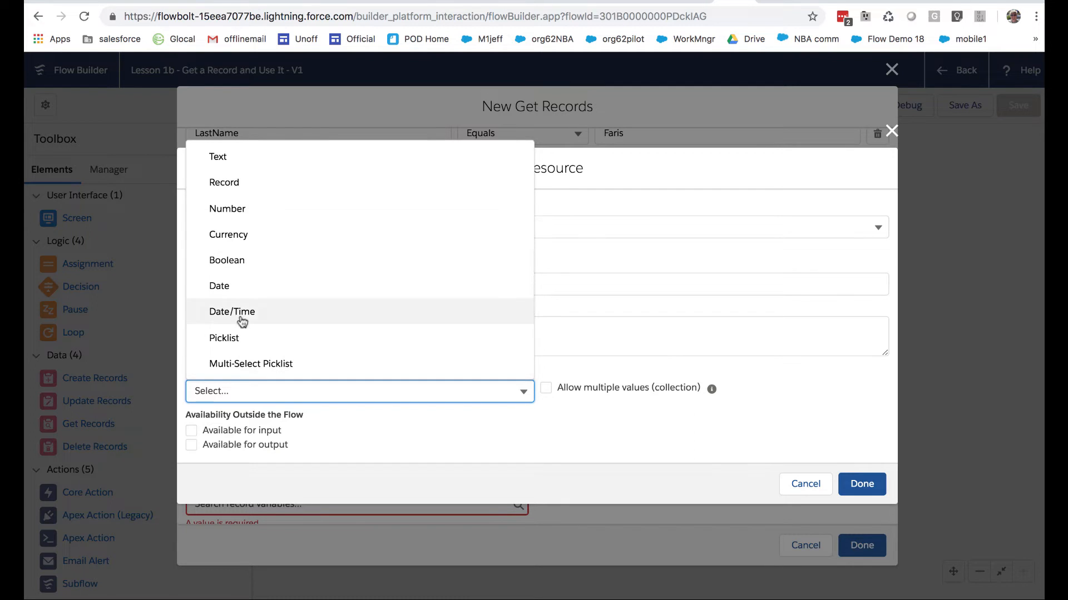
{"action": "left_click", "coordinate": [228, 183]}
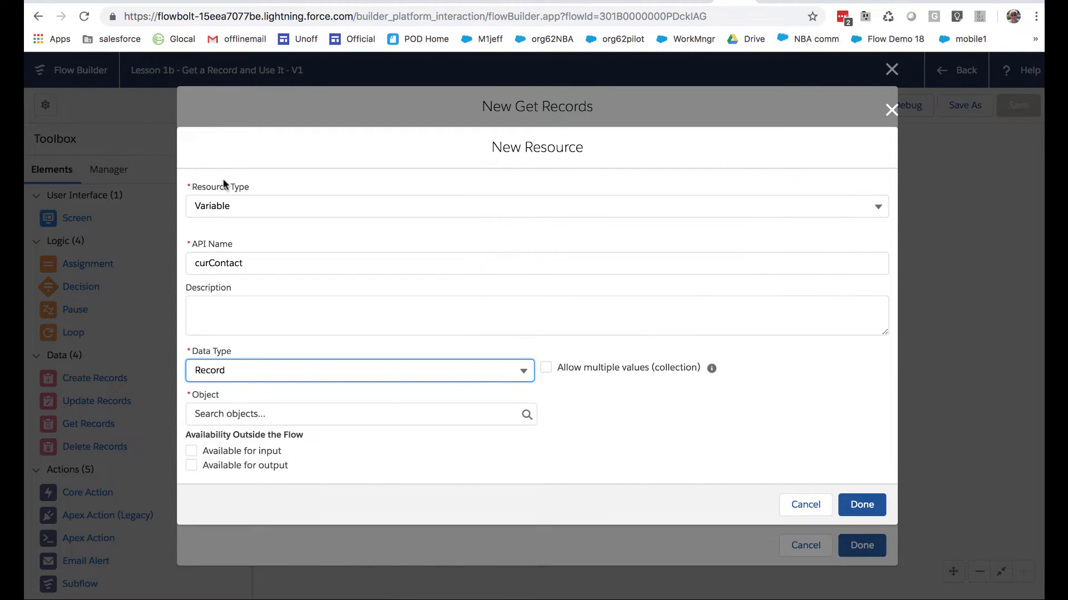
{"action": "left_click", "coordinate": [298, 367]}
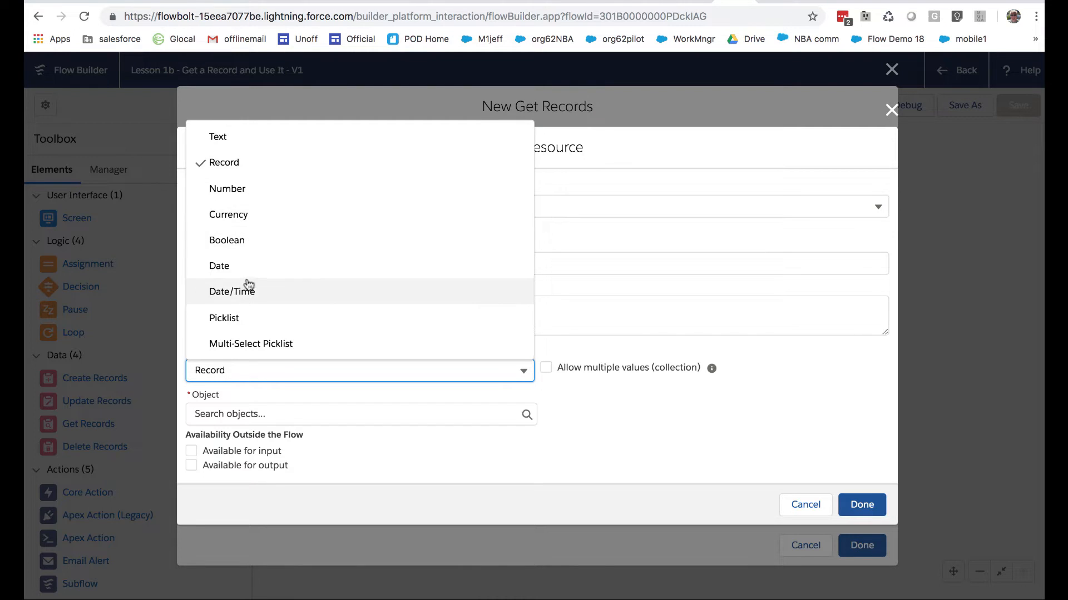
{"action": "left_click", "coordinate": [238, 167]}
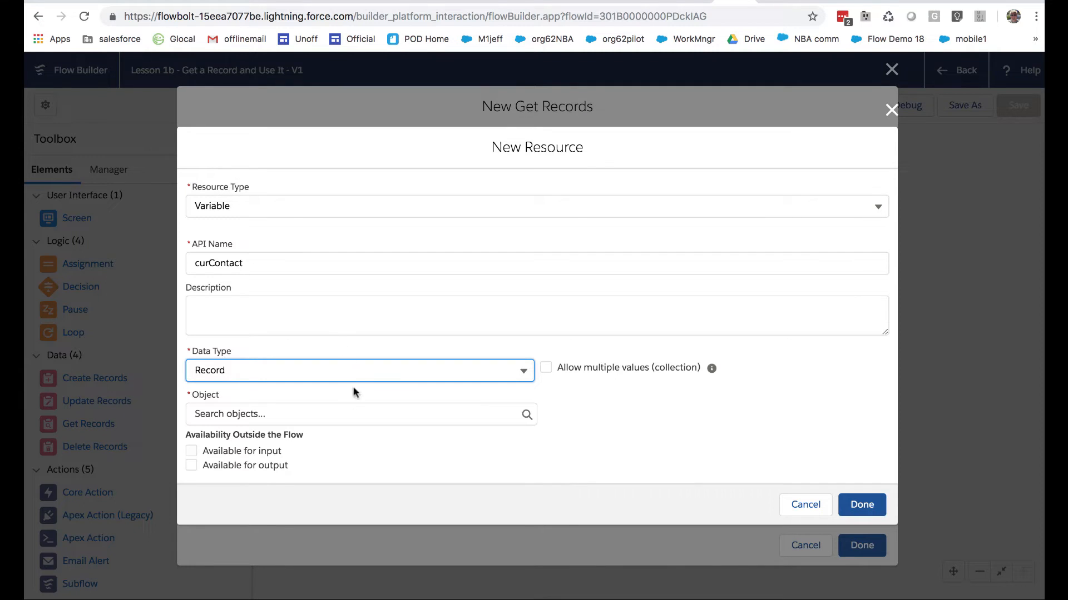
{"action": "left_click", "coordinate": [338, 416]}
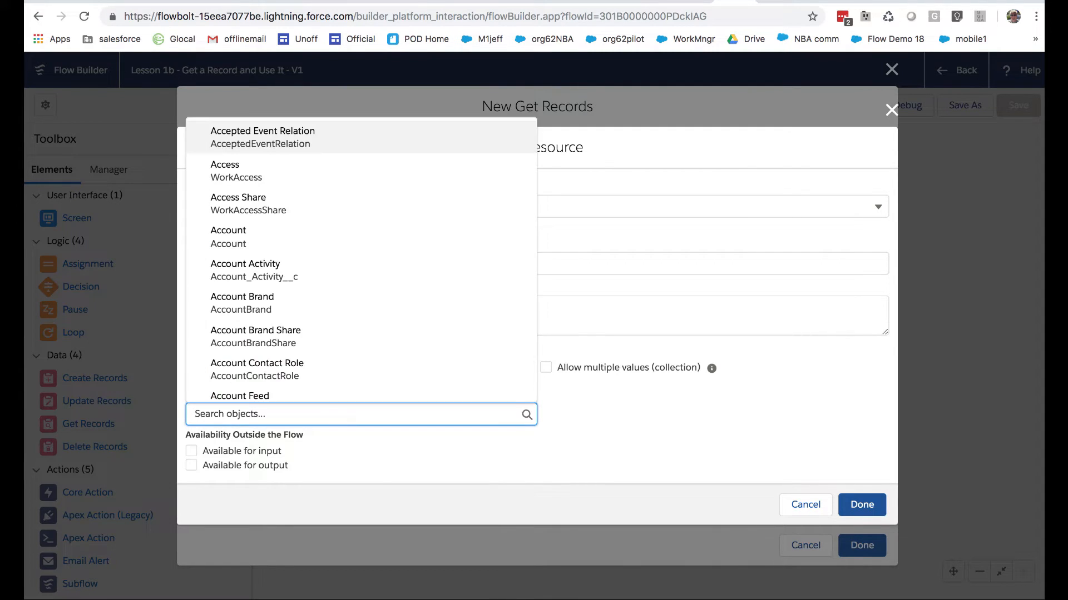
{"action": "type", "text": "cont"}
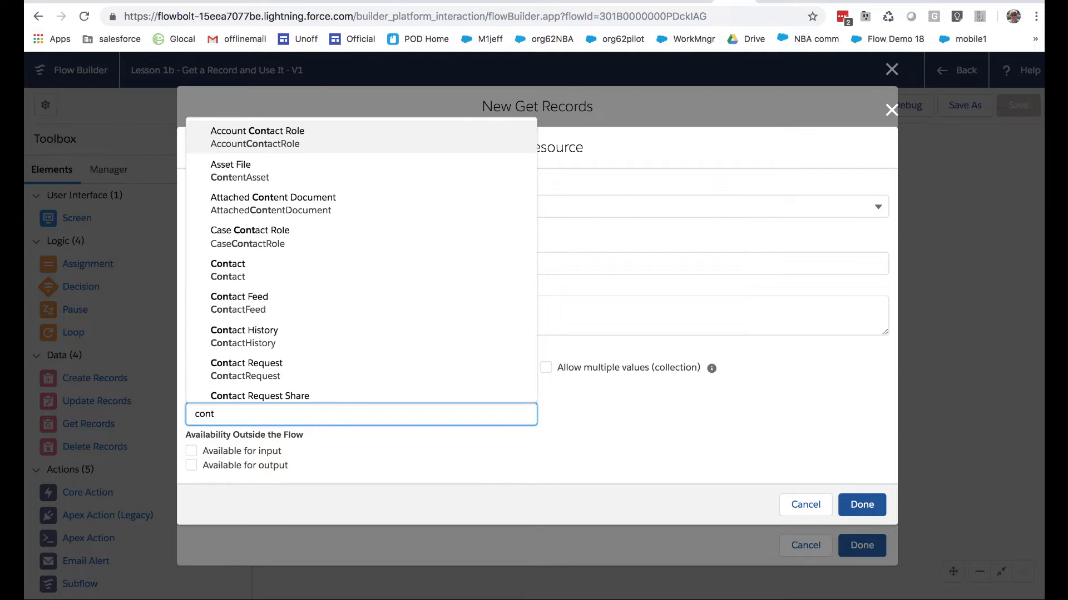
{"action": "left_click", "coordinate": [259, 270]}
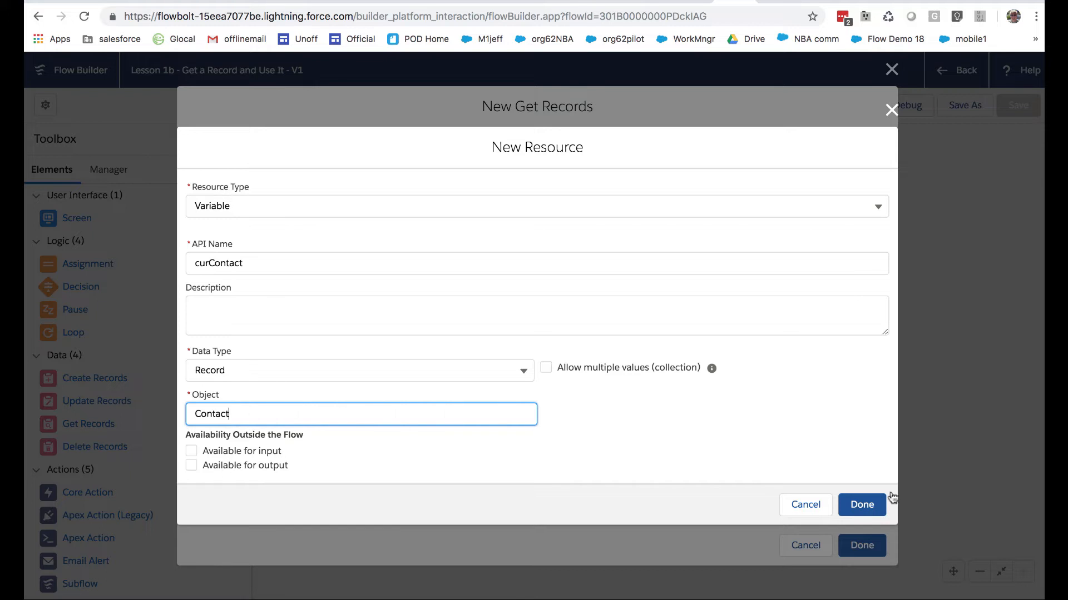
{"action": "left_click", "coordinate": [861, 505]}
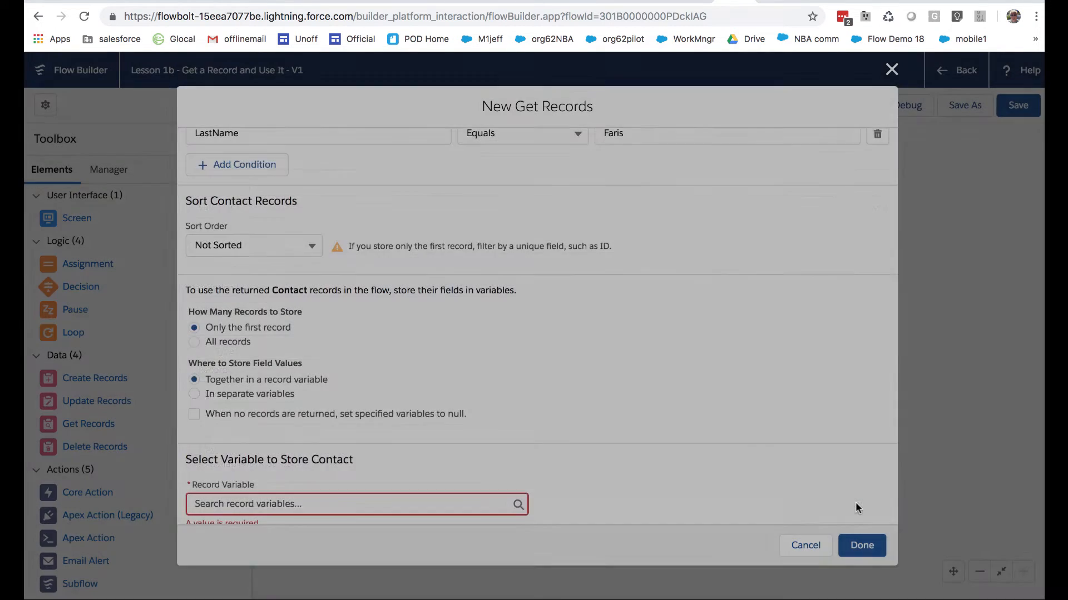
Select curContact as the record variable that stores the retrieved Contact
{"action": "scroll", "coordinate": [649, 464], "scroll_direction": "down", "scroll_amount": 2}
{"action": "scroll", "coordinate": [649, 465], "scroll_direction": "down", "scroll_amount": 5}
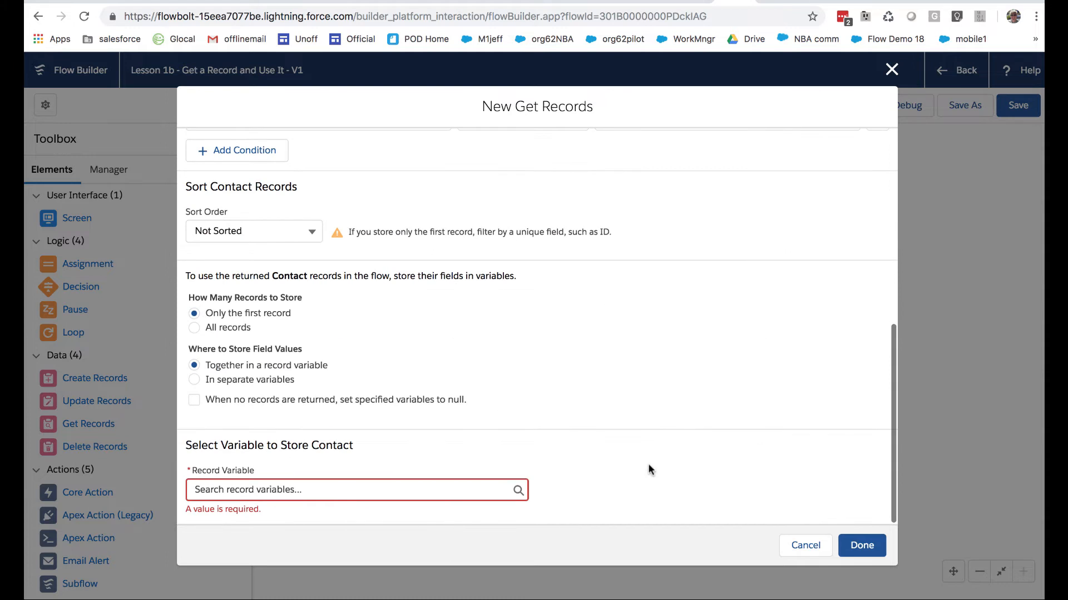
{"action": "left_click", "coordinate": [474, 488]}
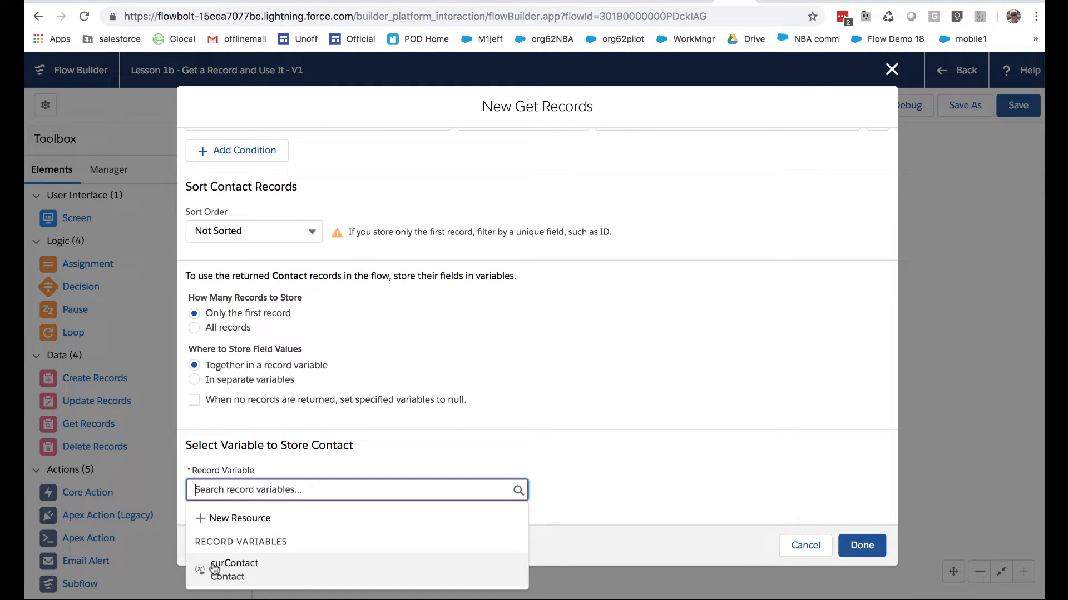
{"action": "left_click", "coordinate": [254, 570]}
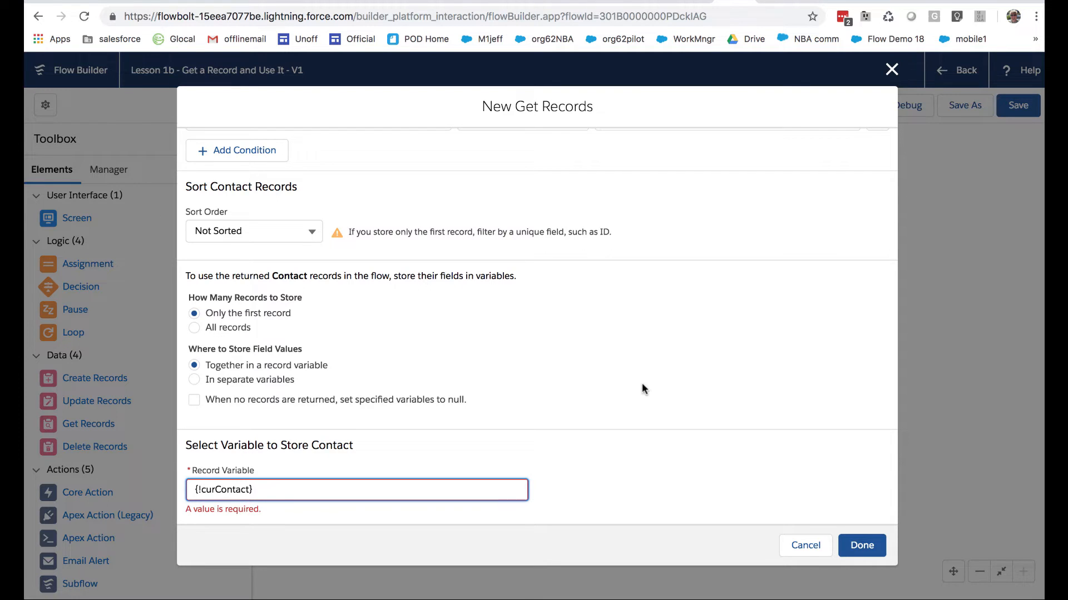
Choose FirstName as a Contact field to store in the variable, in addition to ID
{"action": "scroll", "coordinate": [642, 383], "scroll_direction": "down", "scroll_amount": 3}
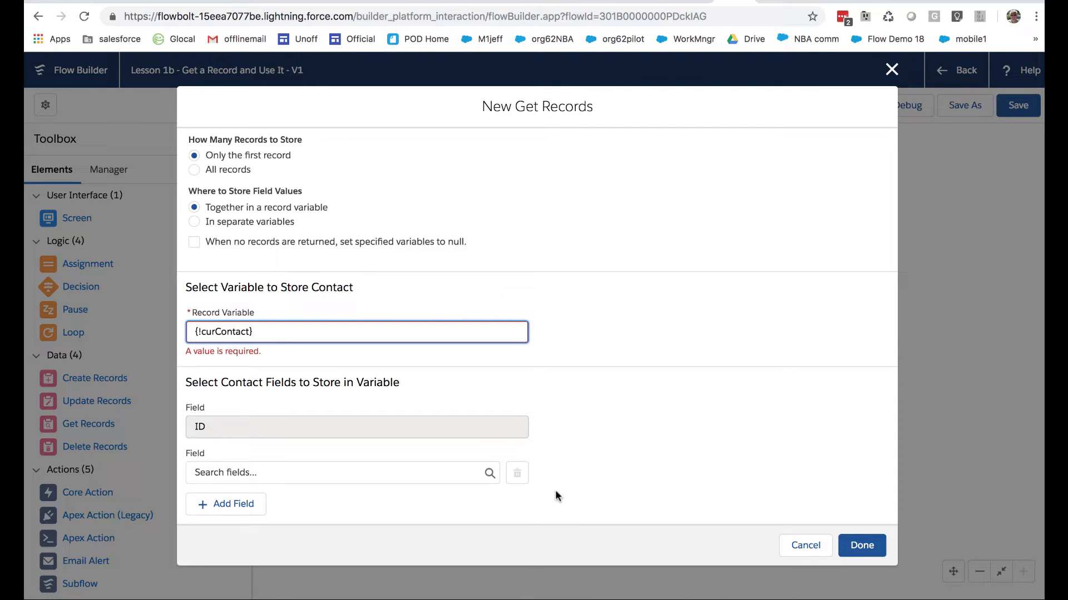
{"action": "left_click", "coordinate": [454, 476]}
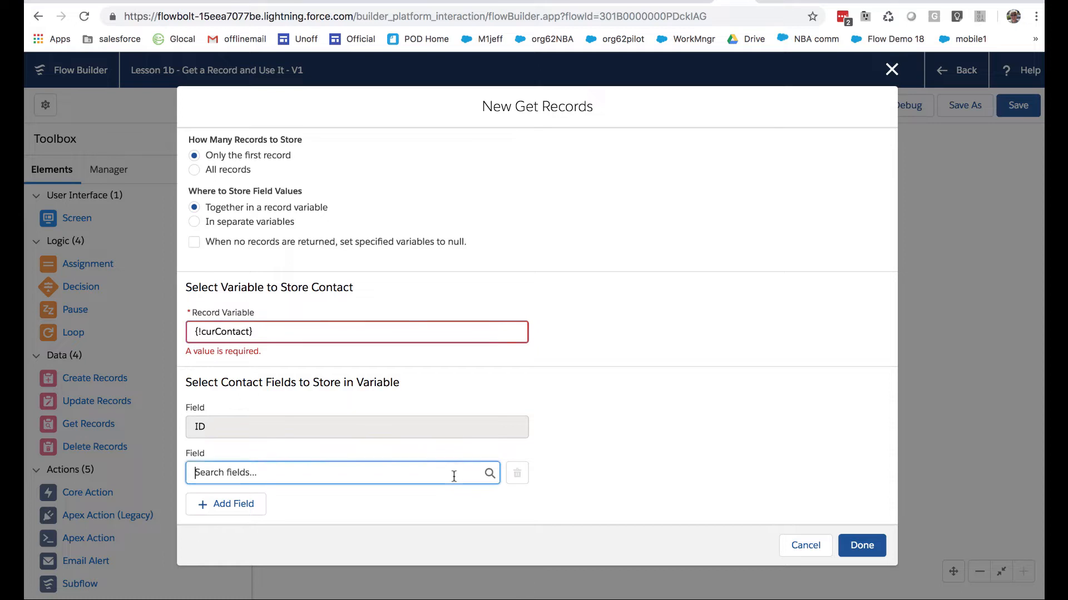
{"action": "scroll", "coordinate": [422, 427], "scroll_direction": "down", "scroll_amount": 5}
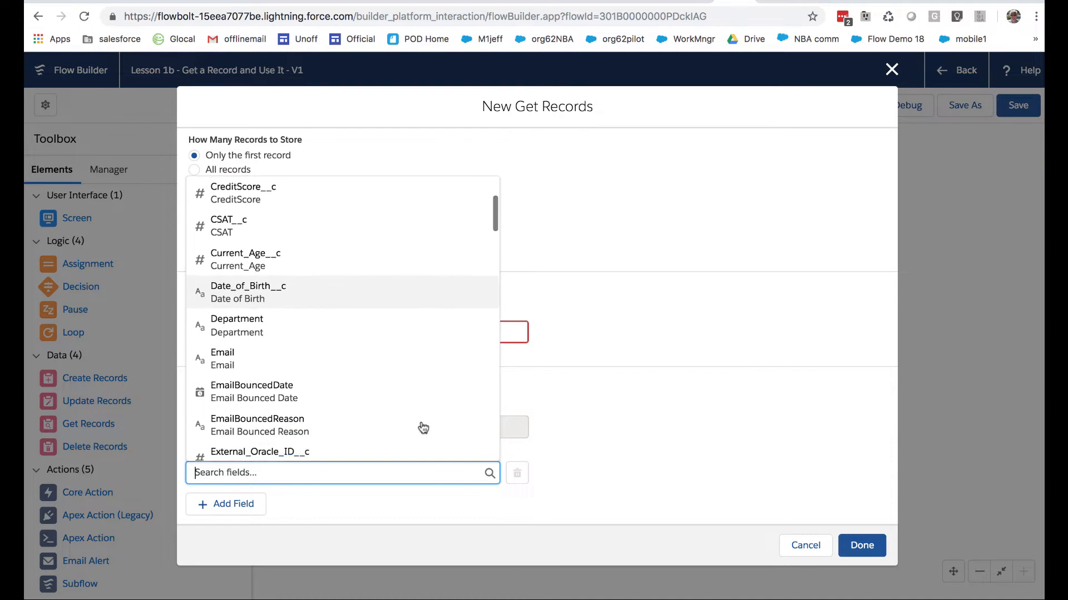
{"action": "scroll", "coordinate": [422, 427], "scroll_direction": "down", "scroll_amount": 2}
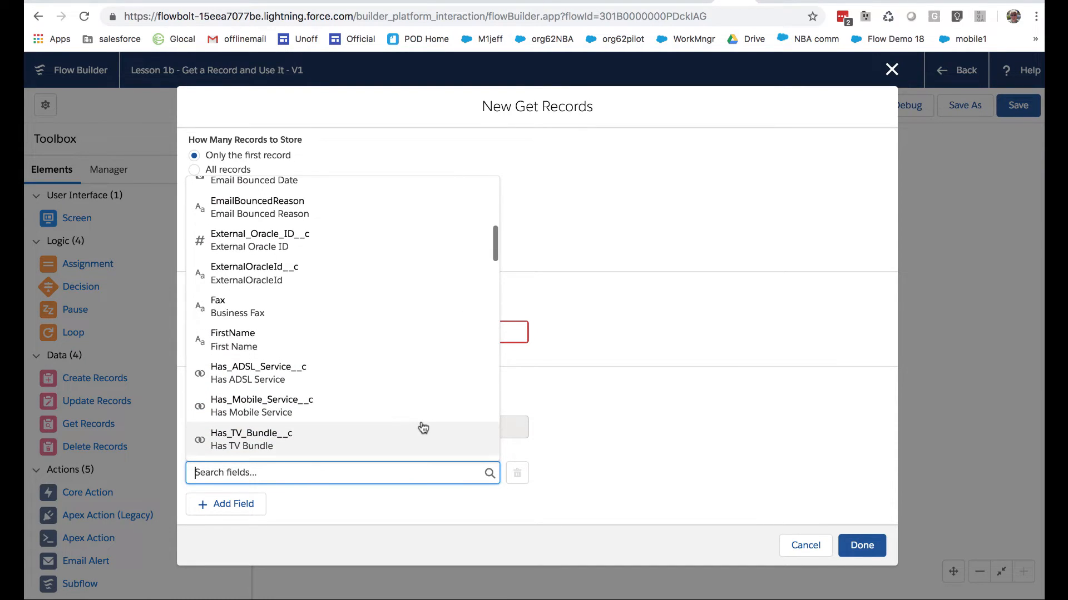
{"action": "left_click", "coordinate": [337, 342]}
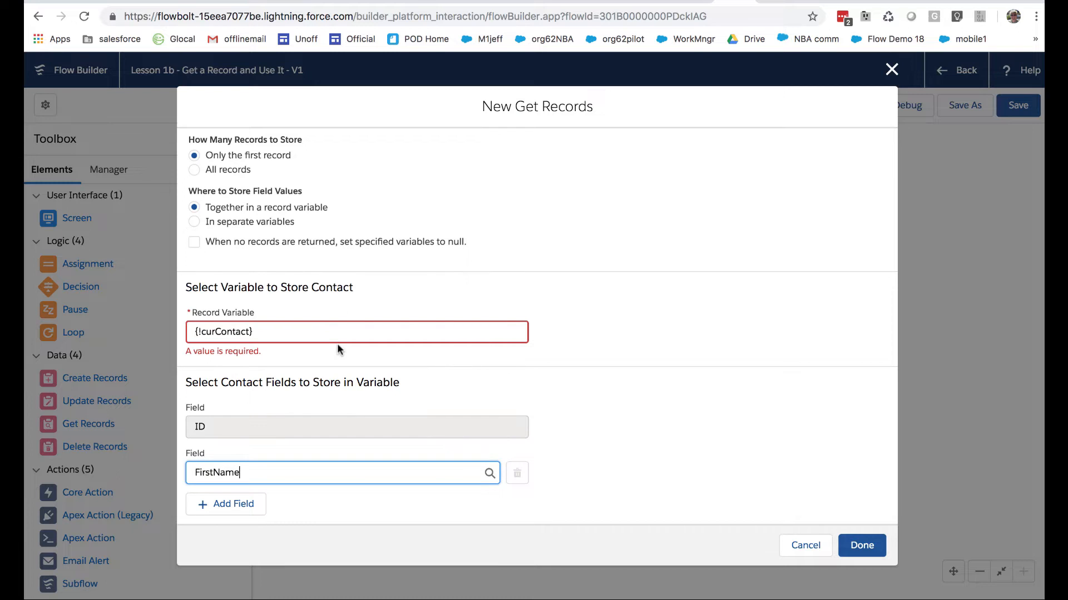
Add LastName as another Contact field to store in the variable
{"action": "left_click", "coordinate": [239, 505]}
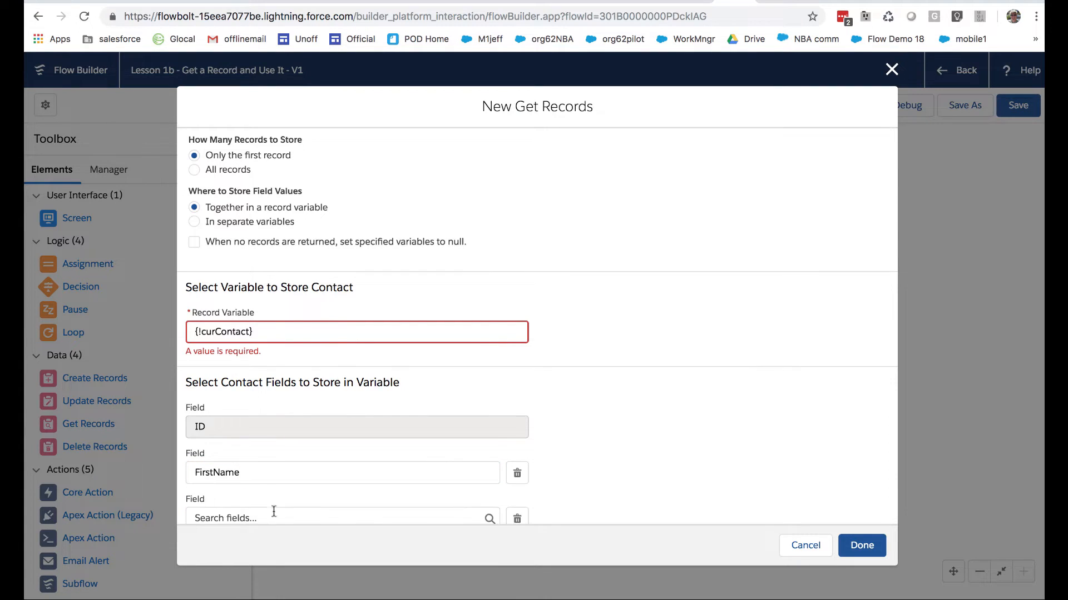
{"action": "left_click", "coordinate": [274, 515]}
{"action": "scroll", "coordinate": [290, 407], "scroll_direction": "down", "scroll_amount": 10}
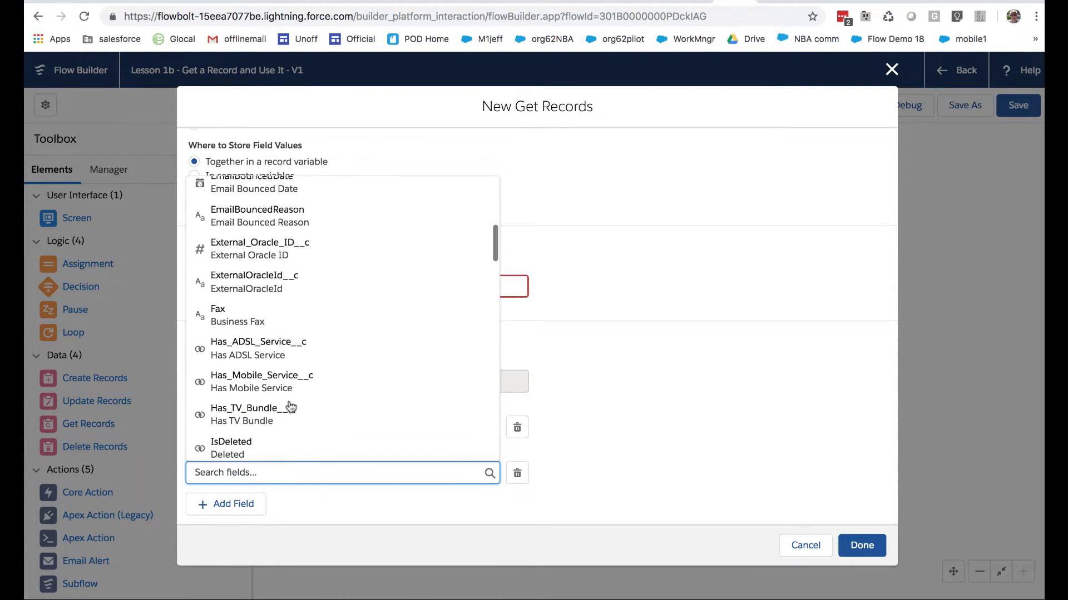
{"action": "scroll", "coordinate": [291, 406], "scroll_direction": "down", "scroll_amount": 3}
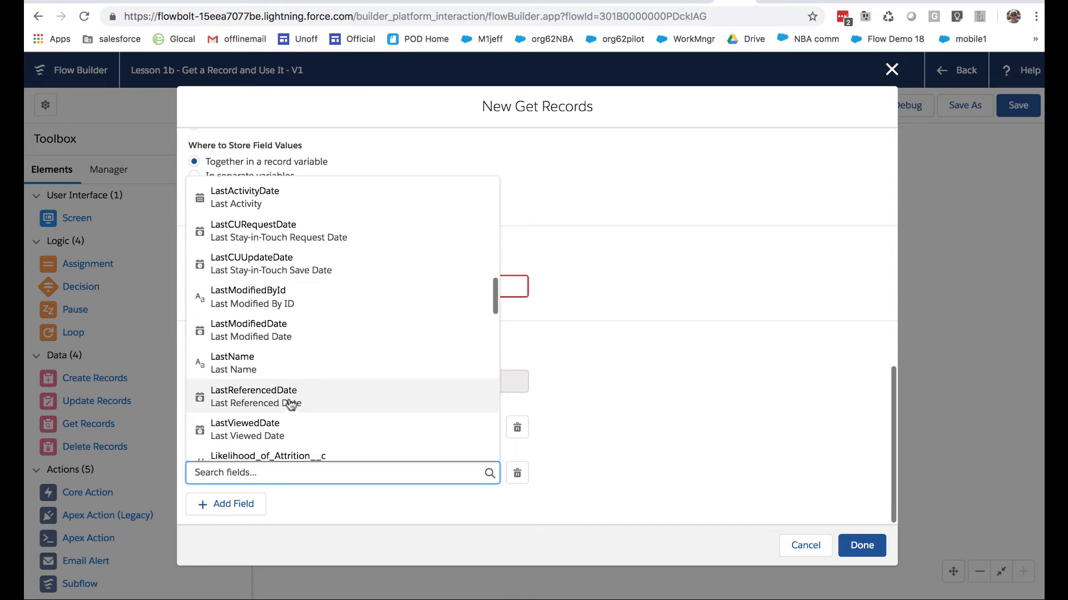
{"action": "left_click", "coordinate": [266, 362]}
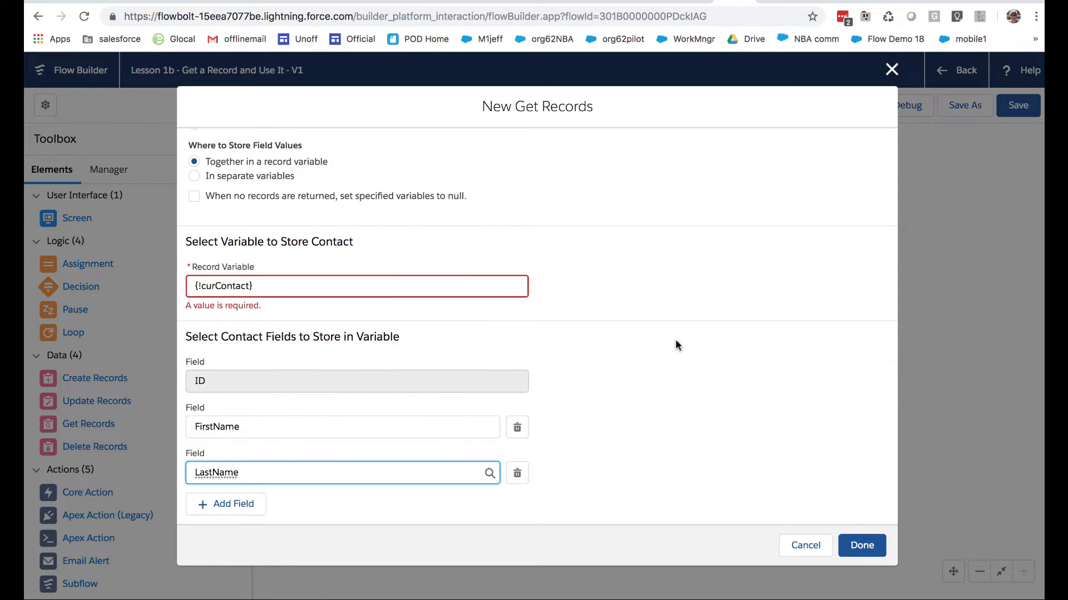
Add Email to the Contact fields stored in the variable
{"action": "left_click", "coordinate": [251, 505]}
{"action": "scroll", "coordinate": [313, 506], "scroll_direction": "down", "scroll_amount": 1}
{"action": "left_click", "coordinate": [312, 474]}
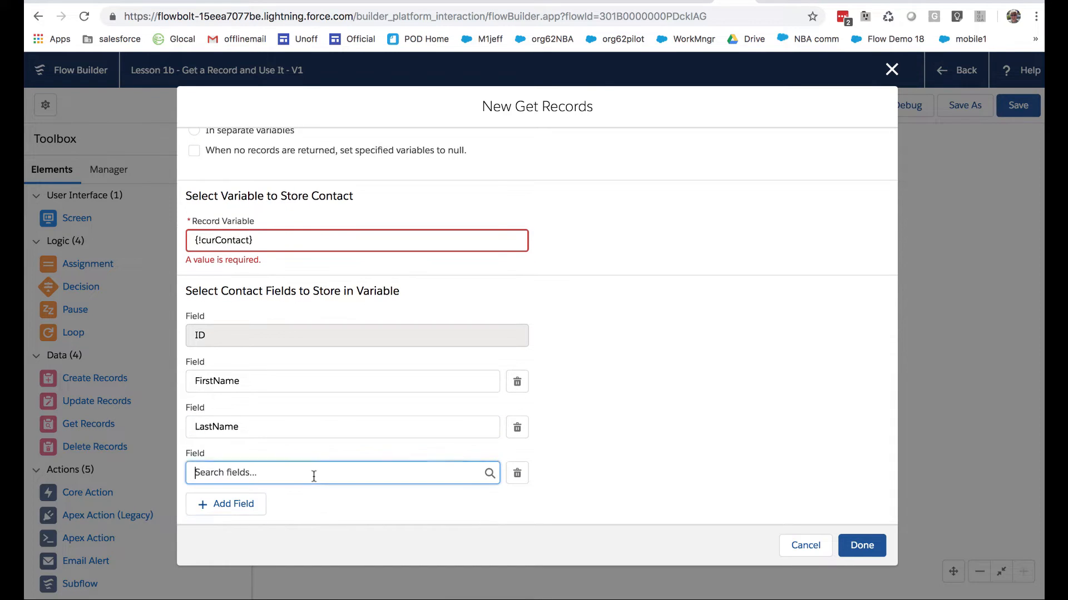
{"action": "scroll", "coordinate": [305, 425], "scroll_direction": "down", "scroll_amount": 3}
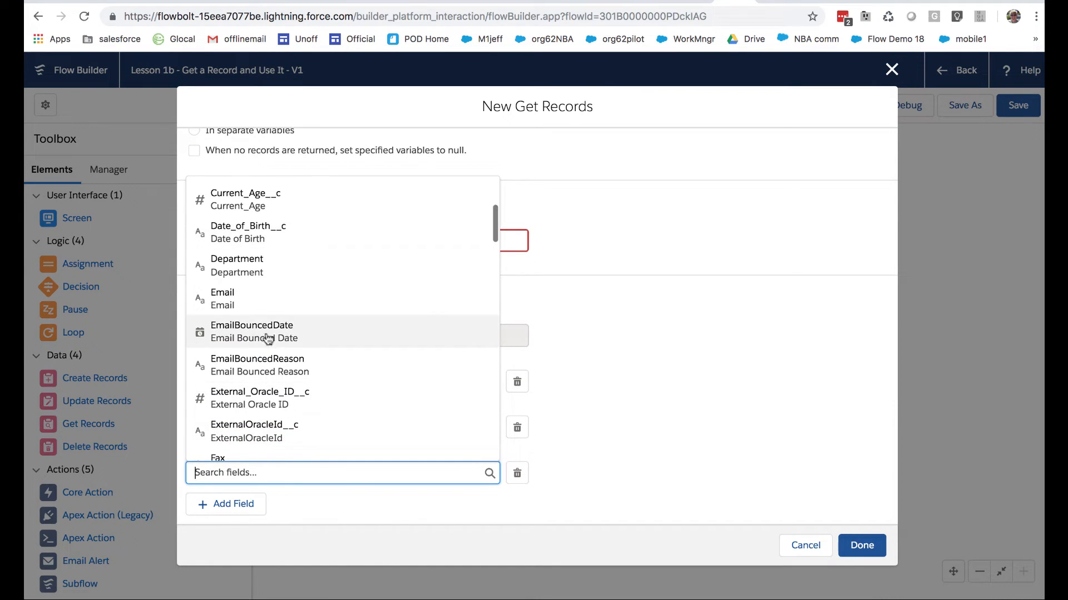
{"action": "left_click", "coordinate": [249, 305]}
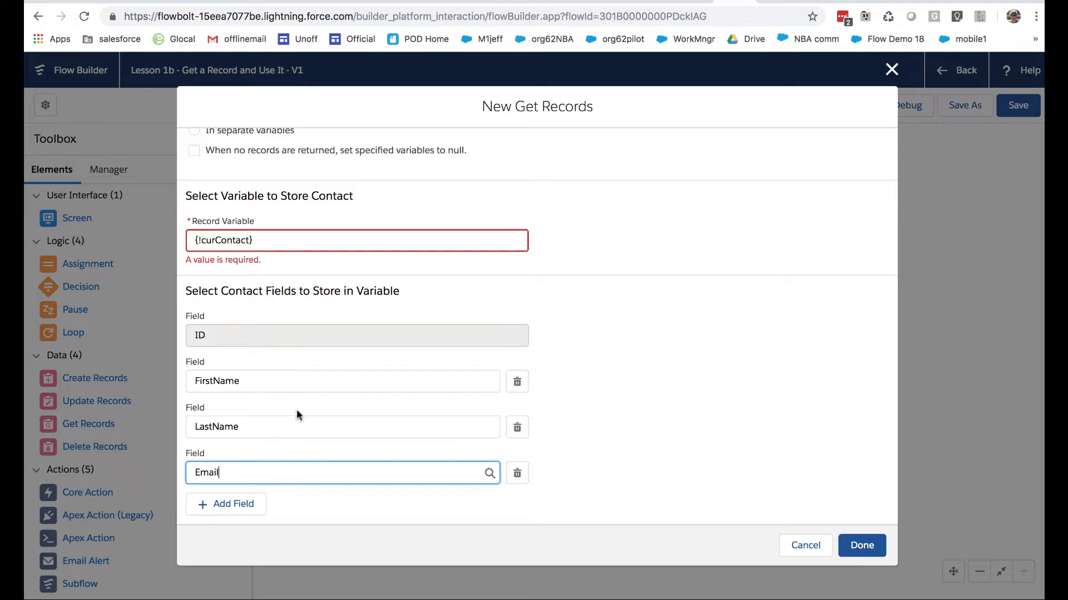
Add the custom field Vote_for_Winter_20_Icon__c to the Contact fields stored in the variable
{"action": "left_click", "coordinate": [260, 506]}
{"action": "scroll", "coordinate": [289, 495], "scroll_direction": "down", "scroll_amount": 1}
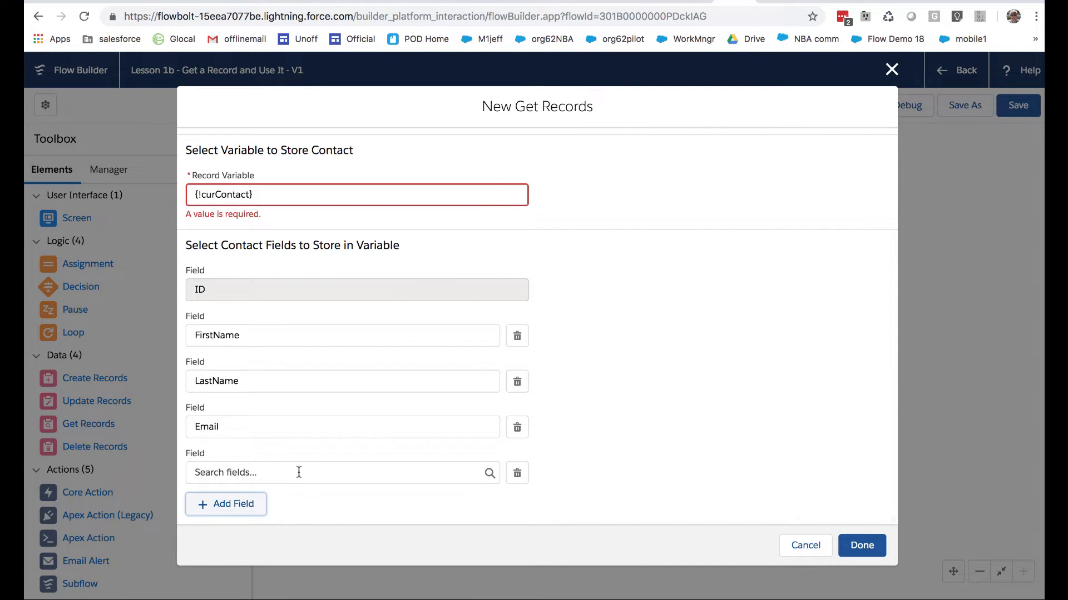
{"action": "left_click", "coordinate": [289, 473]}
{"action": "scroll", "coordinate": [293, 404], "scroll_direction": "down", "scroll_amount": 10}
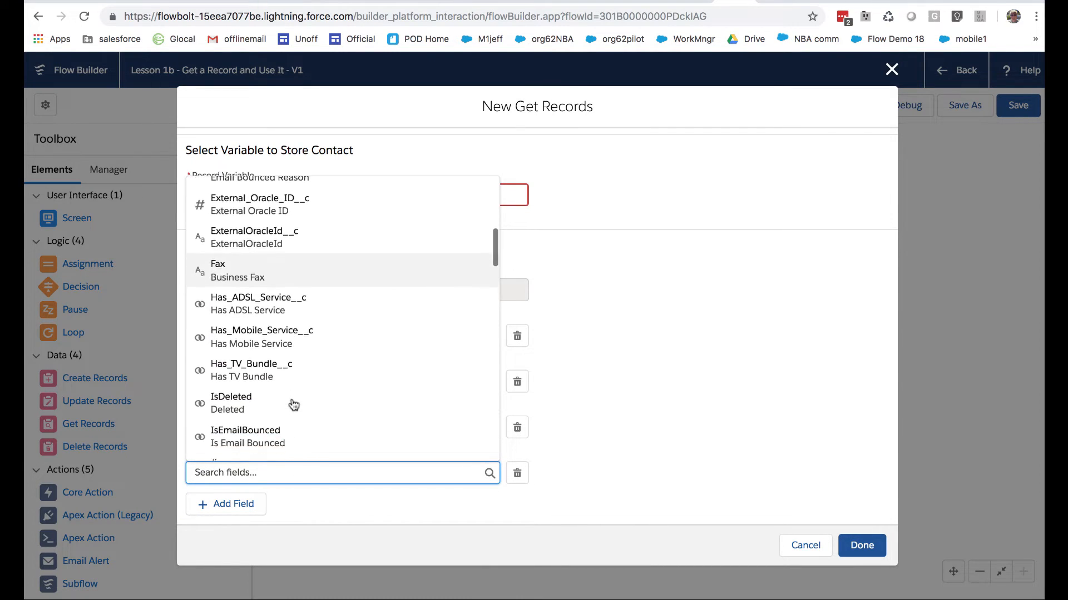
{"action": "scroll", "coordinate": [293, 404], "scroll_direction": "down", "scroll_amount": 10}
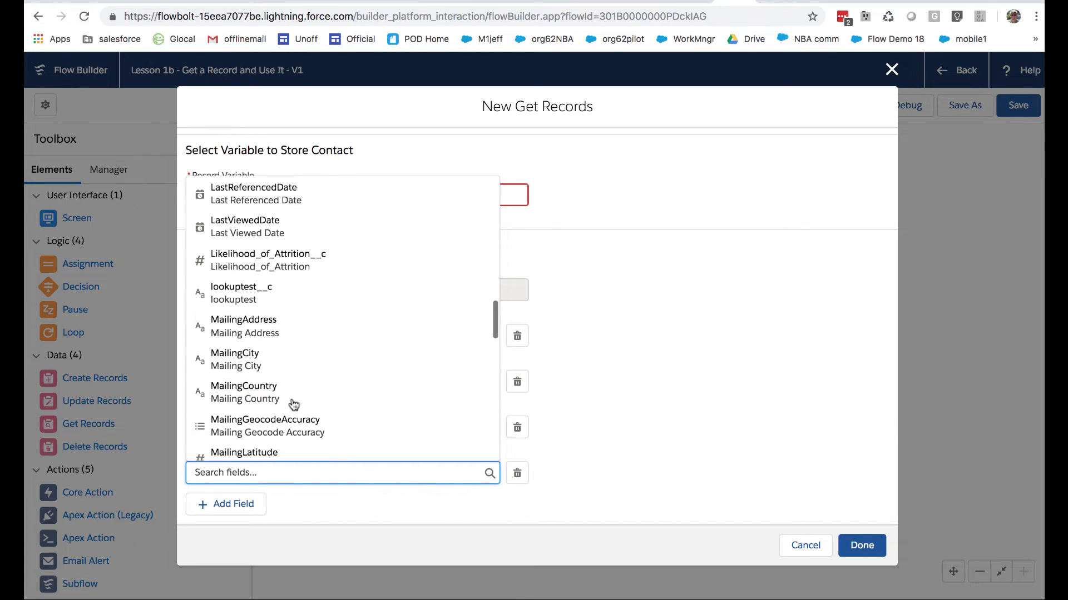
{"action": "scroll", "coordinate": [293, 404], "scroll_direction": "down", "scroll_amount": 10}
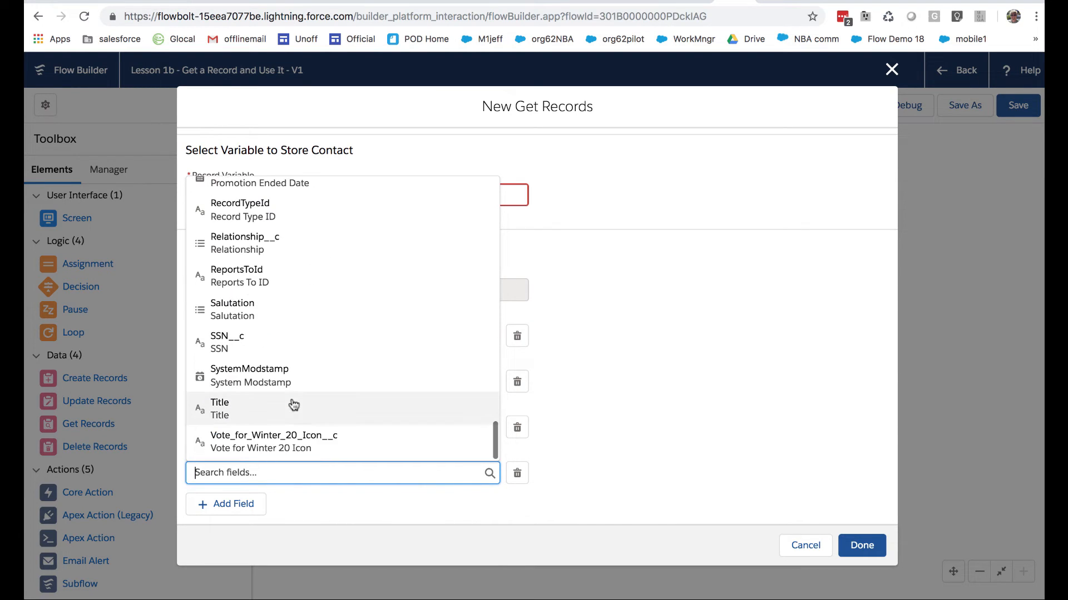
{"action": "left_click", "coordinate": [275, 443]}
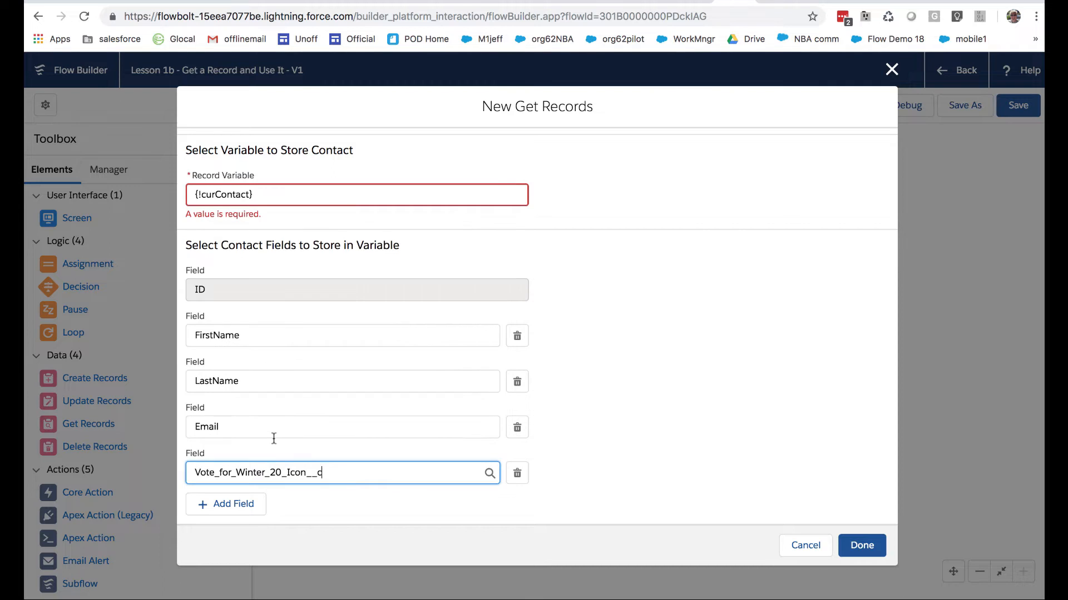
Add the custom field On_Call_Available__c to the Contact fields stored in the variable
{"action": "left_click", "coordinate": [240, 505]}
{"action": "left_click", "coordinate": [268, 508]}
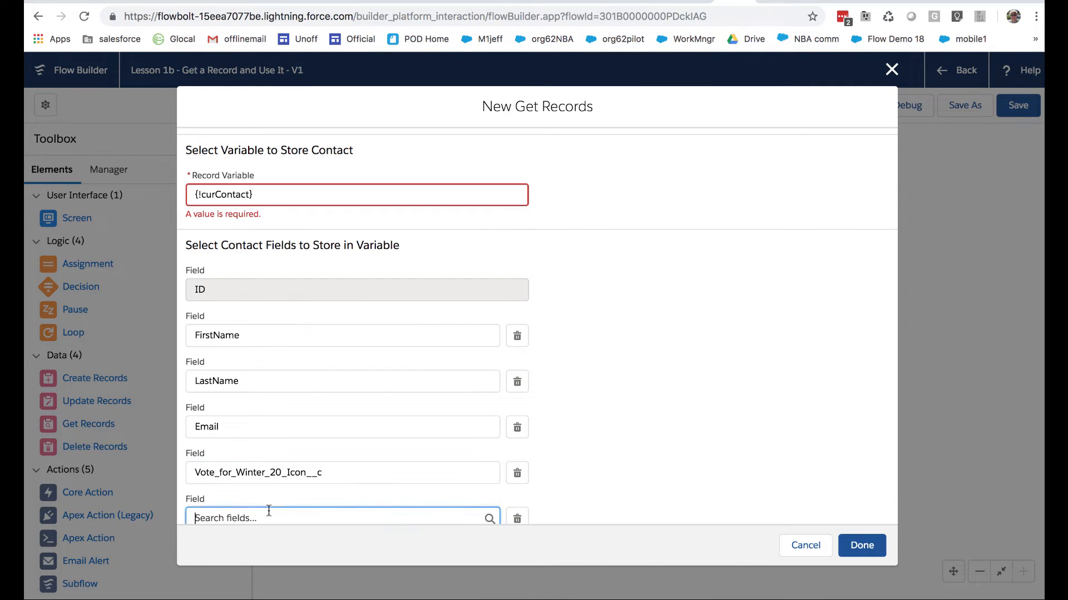
{"action": "scroll", "coordinate": [280, 430], "scroll_direction": "down", "scroll_amount": 15}
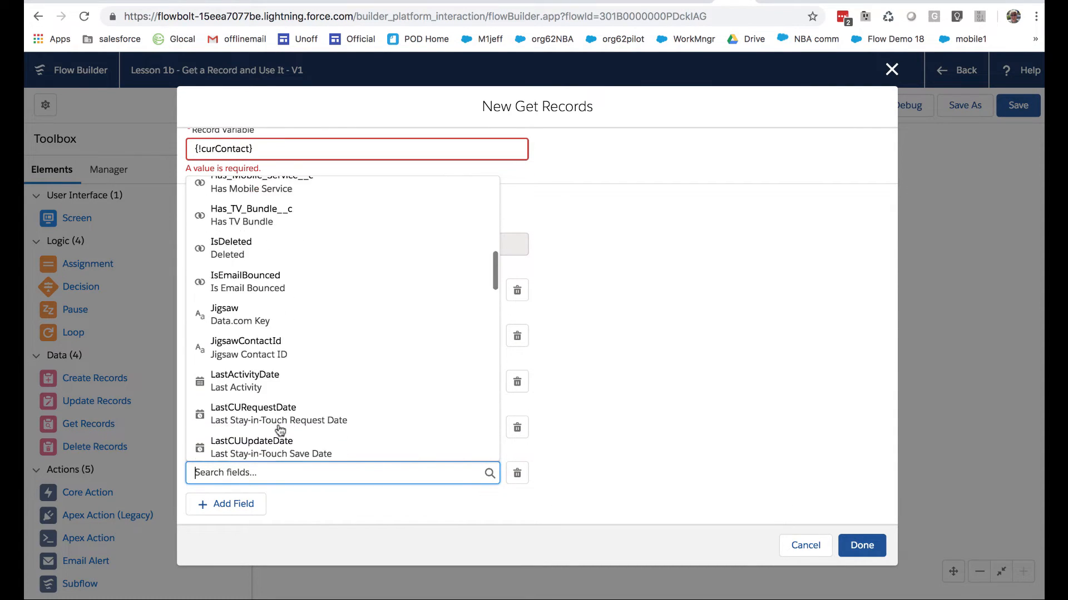
{"action": "scroll", "coordinate": [280, 429], "scroll_direction": "down", "scroll_amount": 10}
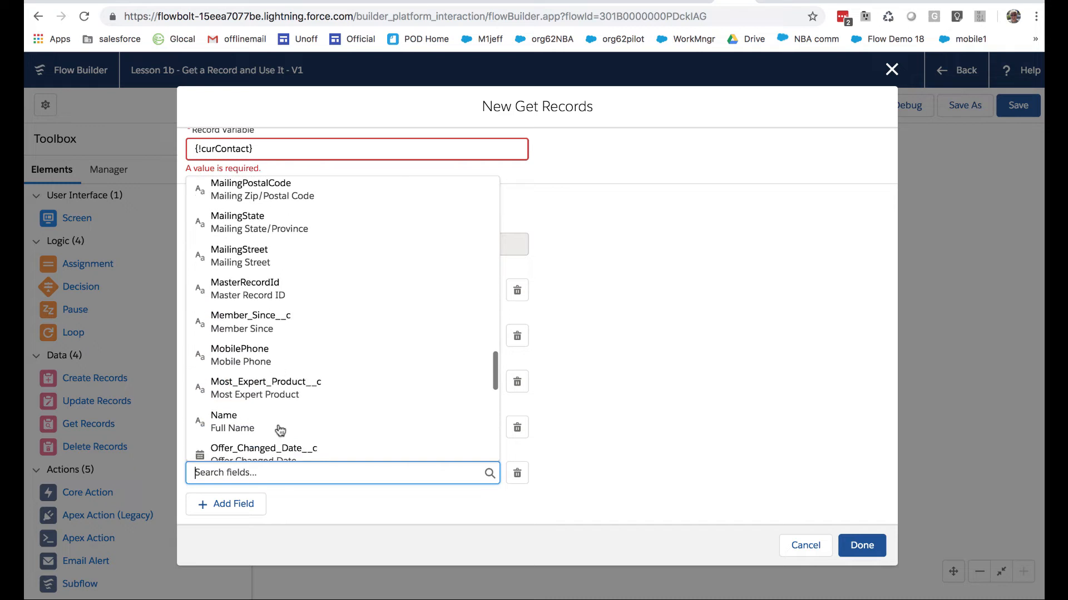
{"action": "scroll", "coordinate": [278, 432], "scroll_direction": "up", "scroll_amount": 3}
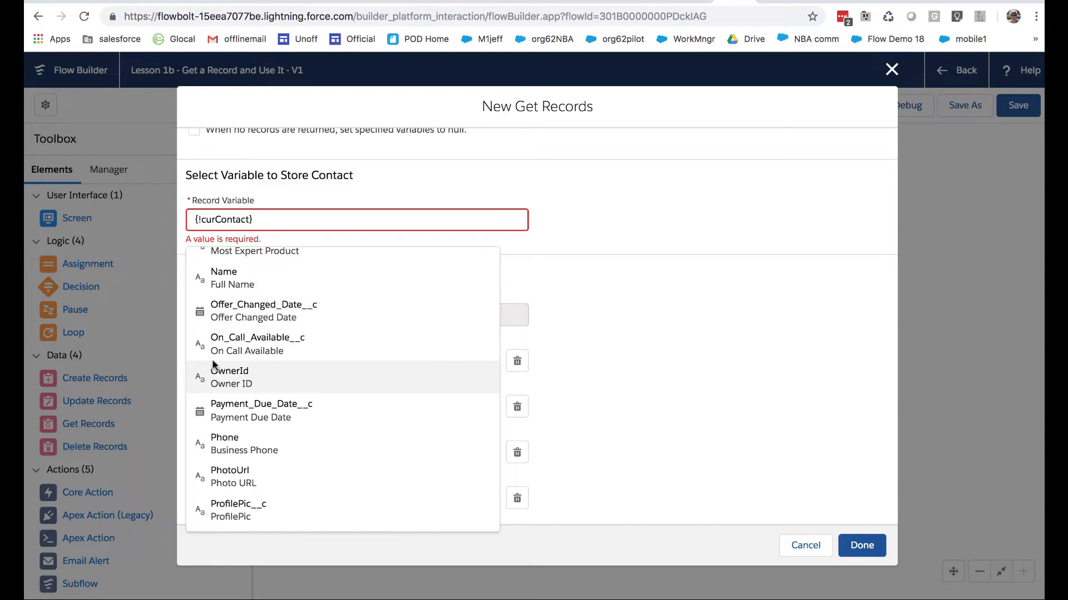
{"action": "left_click", "coordinate": [227, 348]}
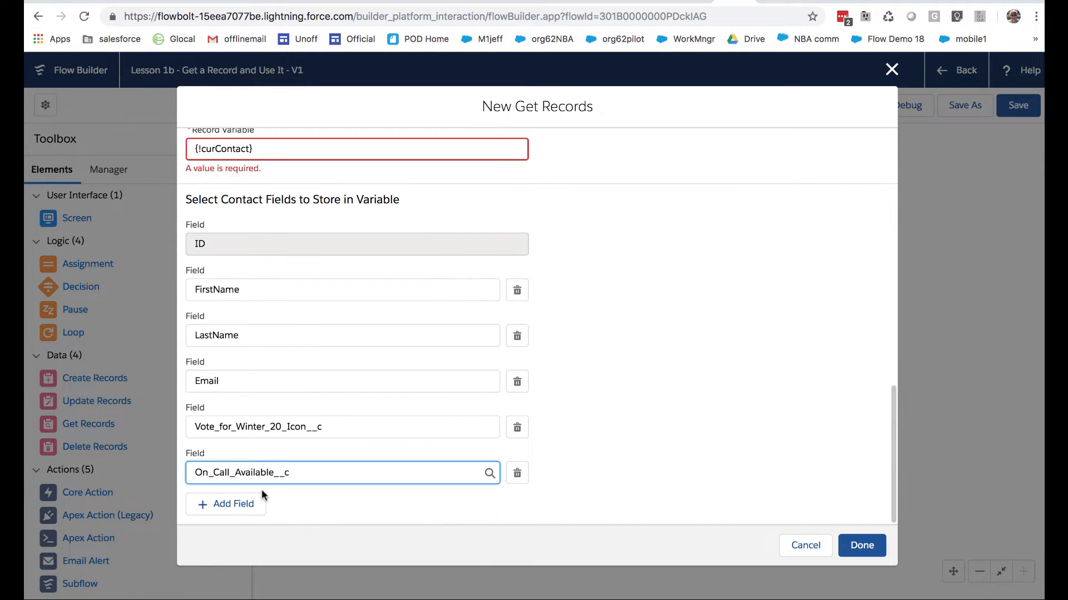
Add Most_Expert_Product__c to the stored Contact fields and finish creating the Get Records element
{"action": "left_click", "coordinate": [241, 500]}
{"action": "left_click", "coordinate": [254, 512]}
{"action": "scroll", "coordinate": [253, 512], "scroll_direction": "down", "scroll_amount": 1}
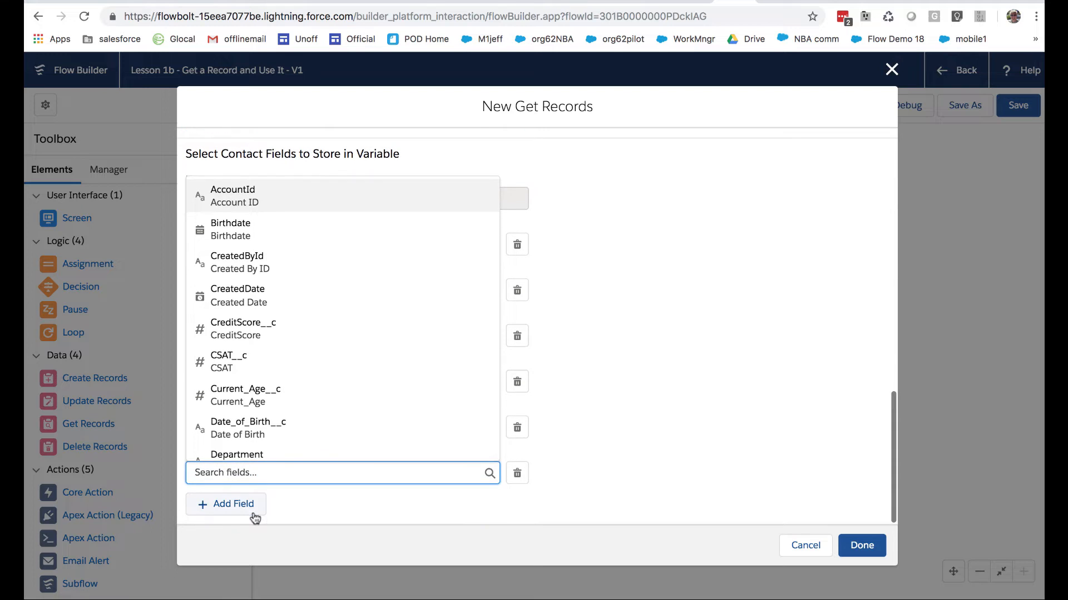
{"action": "scroll", "coordinate": [276, 356], "scroll_direction": "down", "scroll_amount": 5}
{"action": "scroll", "coordinate": [277, 350], "scroll_direction": "up", "scroll_amount": 2}
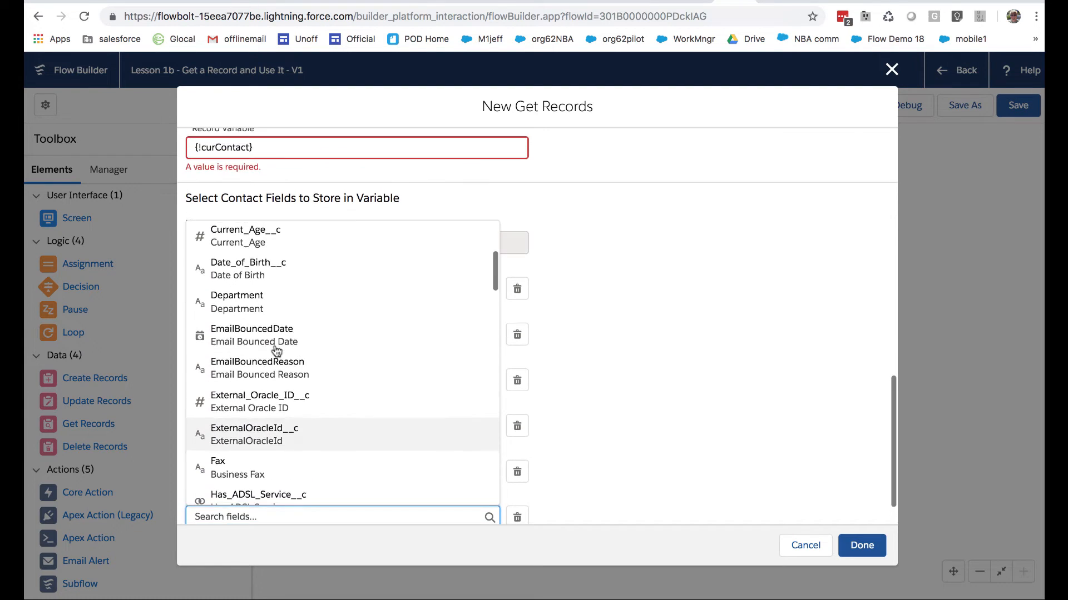
{"action": "scroll", "coordinate": [276, 350], "scroll_direction": "down", "scroll_amount": 6}
{"action": "scroll", "coordinate": [277, 350], "scroll_direction": "down", "scroll_amount": 10}
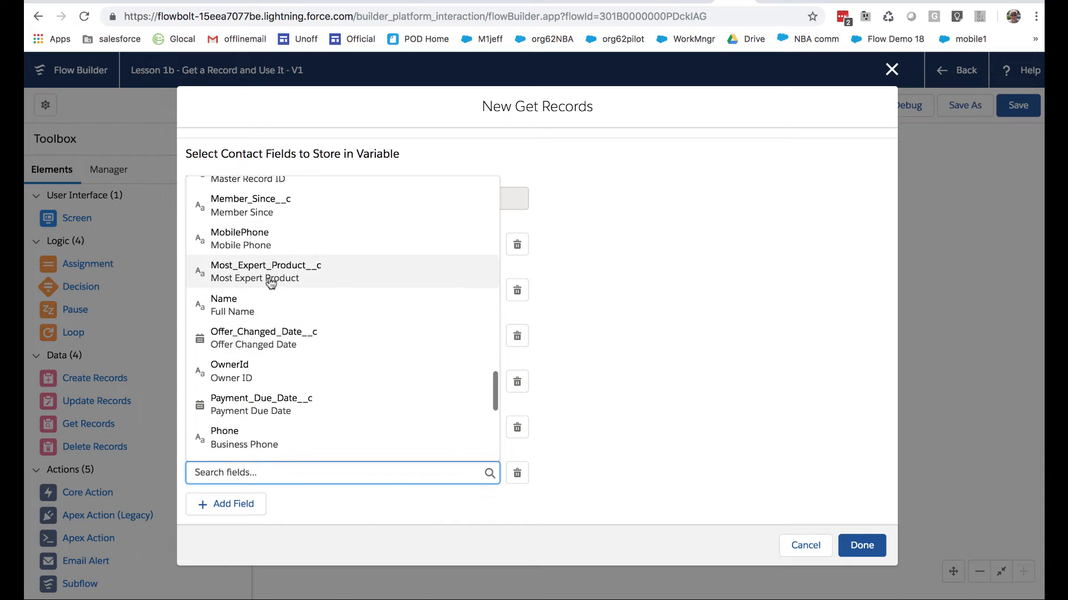
{"action": "left_click", "coordinate": [266, 278]}
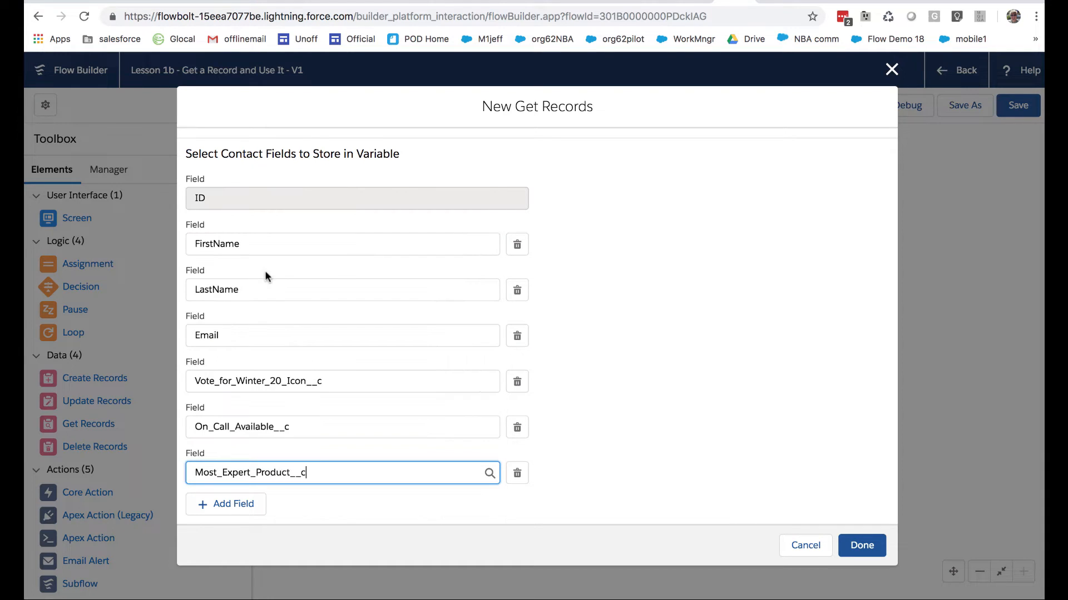
{"action": "left_click", "coordinate": [859, 542]}
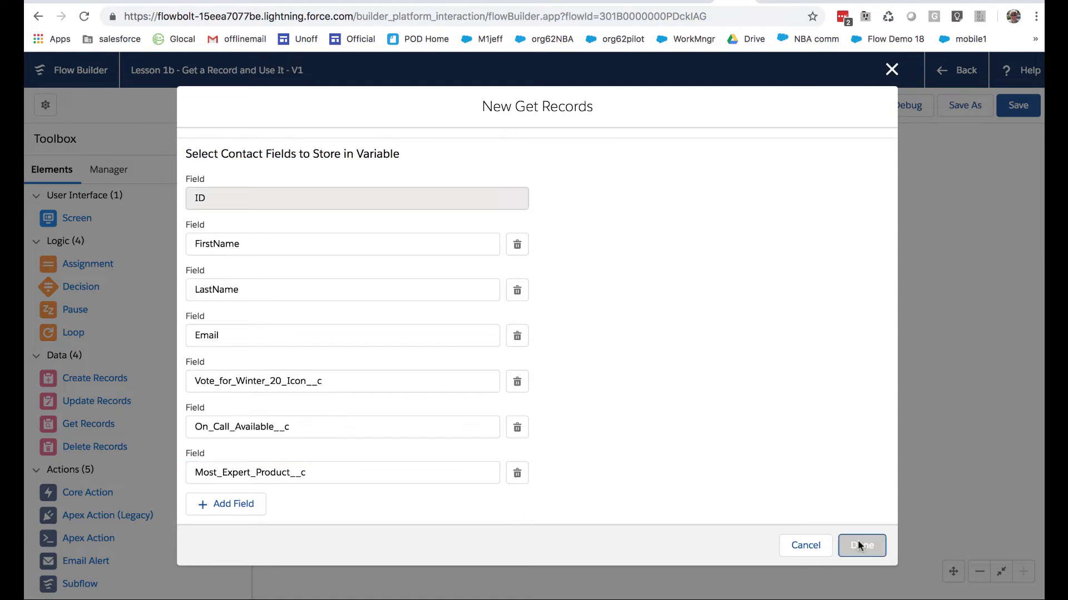
{"action": "left_click_drag", "start_coordinate": [370, 286], "coordinate": [362, 249]}
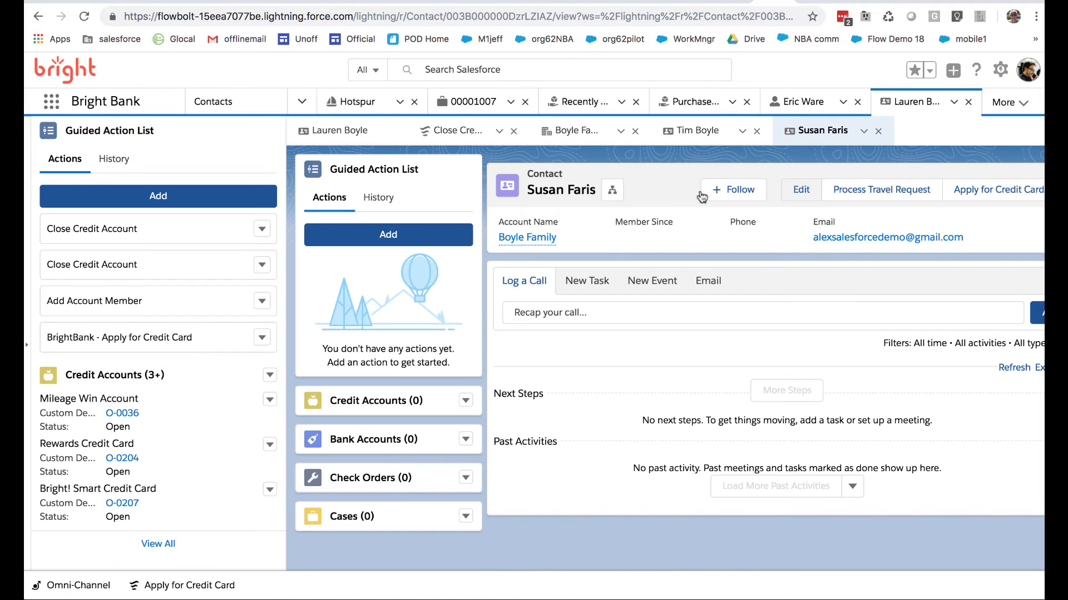
Examine the Most Expert Product, Vote for Winter 20 Icon and On Call Available fields in the contact's edit form, and leave without saving
{"action": "left_click", "coordinate": [801, 192]}
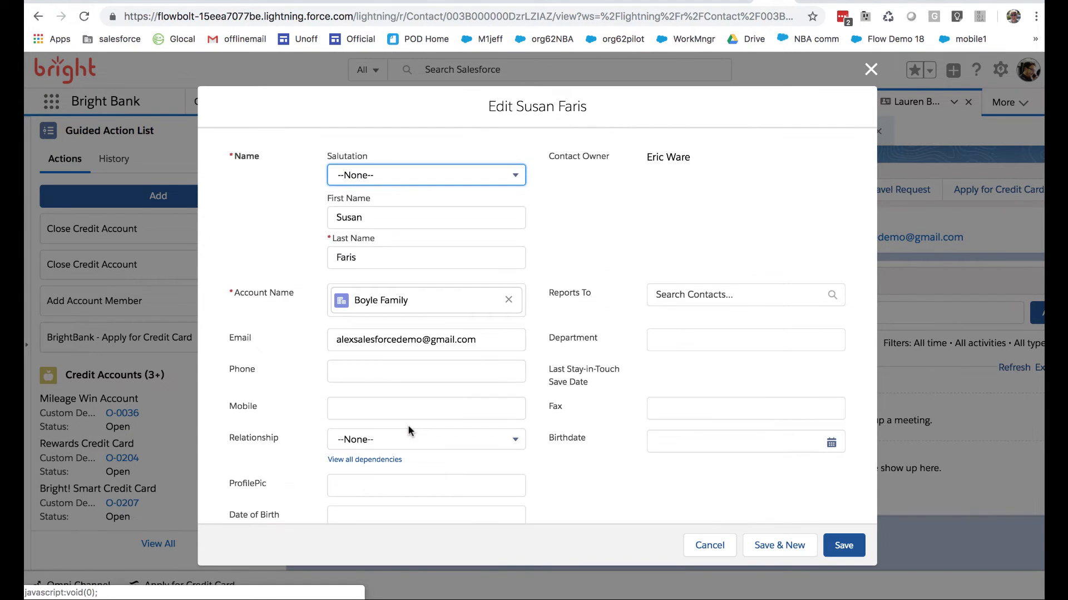
{"action": "scroll", "coordinate": [408, 424], "scroll_direction": "down", "scroll_amount": 10}
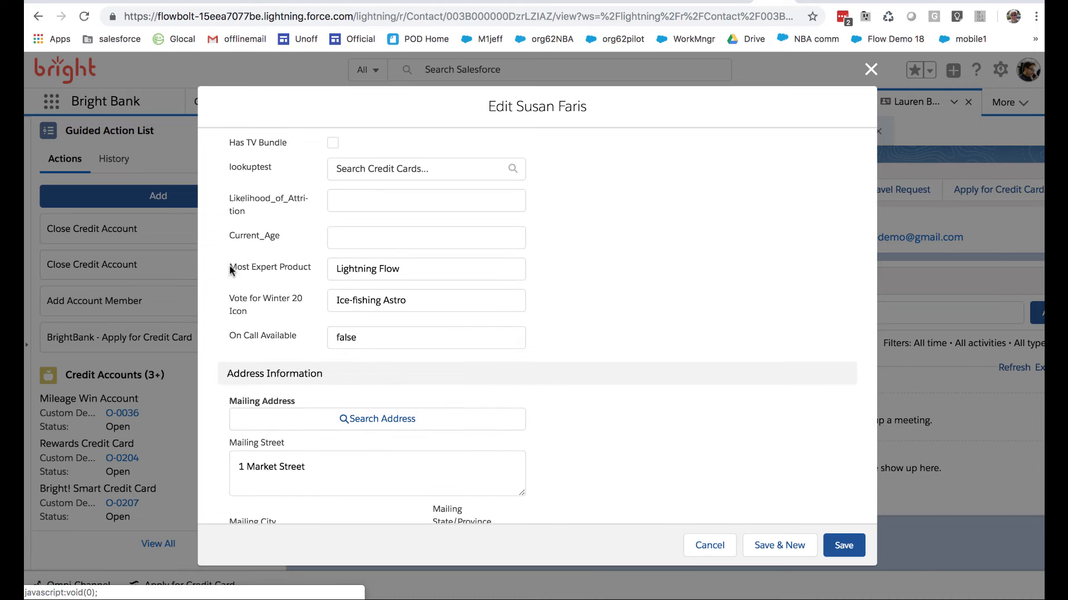
{"action": "left_click_drag", "start_coordinate": [229, 264], "coordinate": [307, 268]}
{"action": "left_click", "coordinate": [227, 293]}
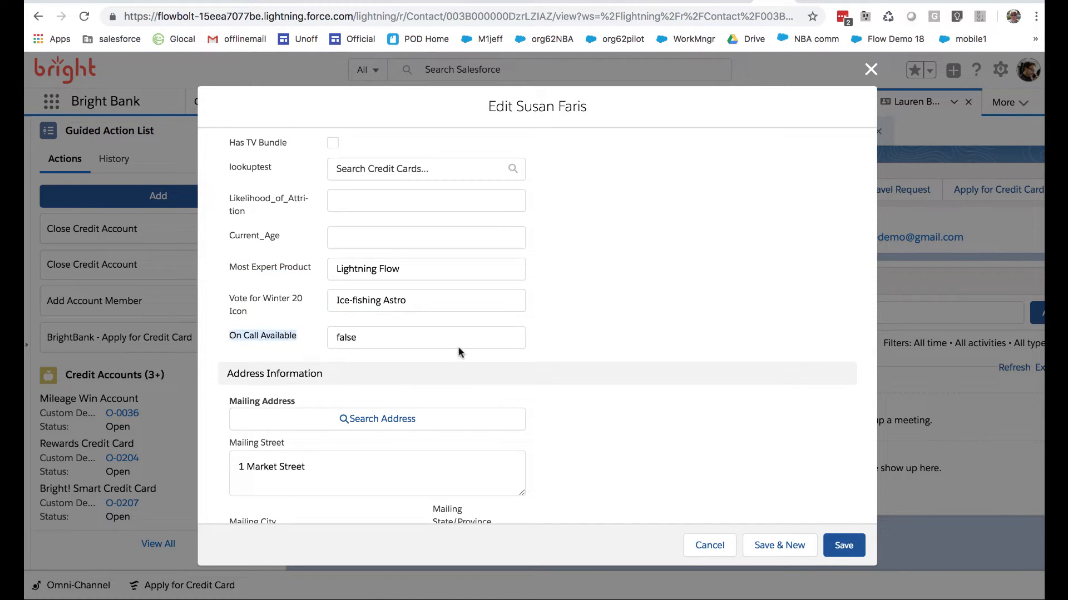
{"action": "left_click", "coordinate": [710, 543]}
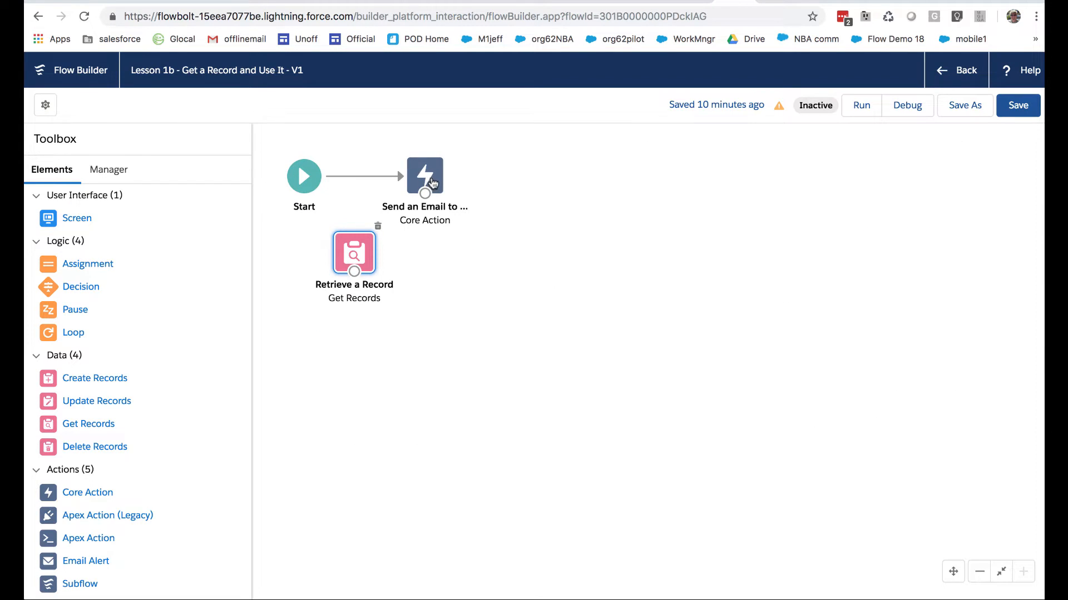
Move the Send an Email to Myself and Retrieve a Record elements farther from Start on the flow canvas
{"action": "left_click_drag", "start_coordinate": [432, 183], "coordinate": [481, 183]}
{"action": "left_click_drag", "start_coordinate": [355, 246], "coordinate": [375, 246]}
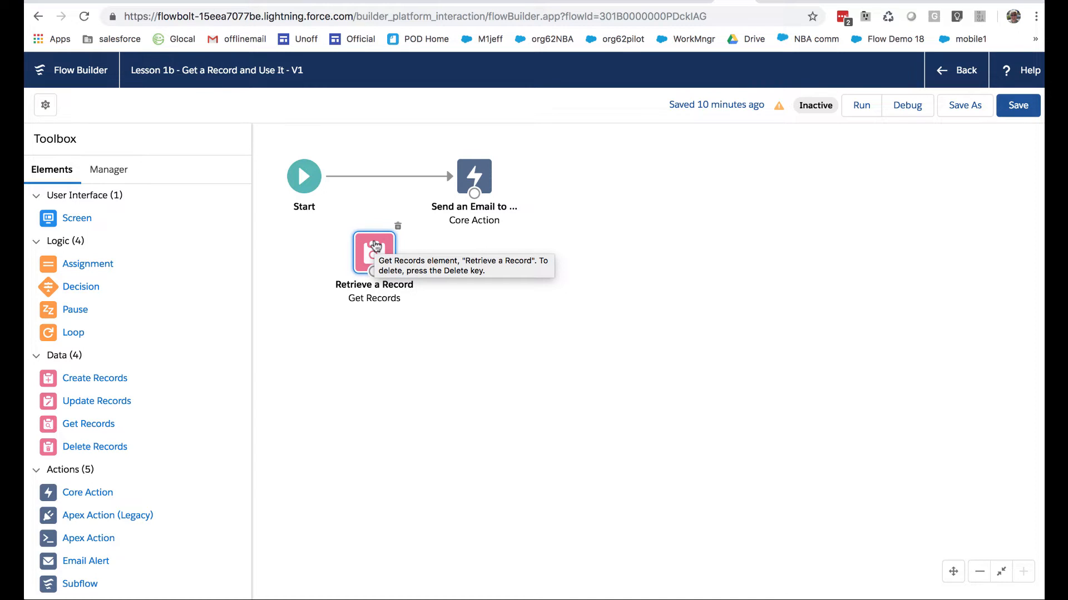
{"action": "left_click", "coordinate": [667, 0]}
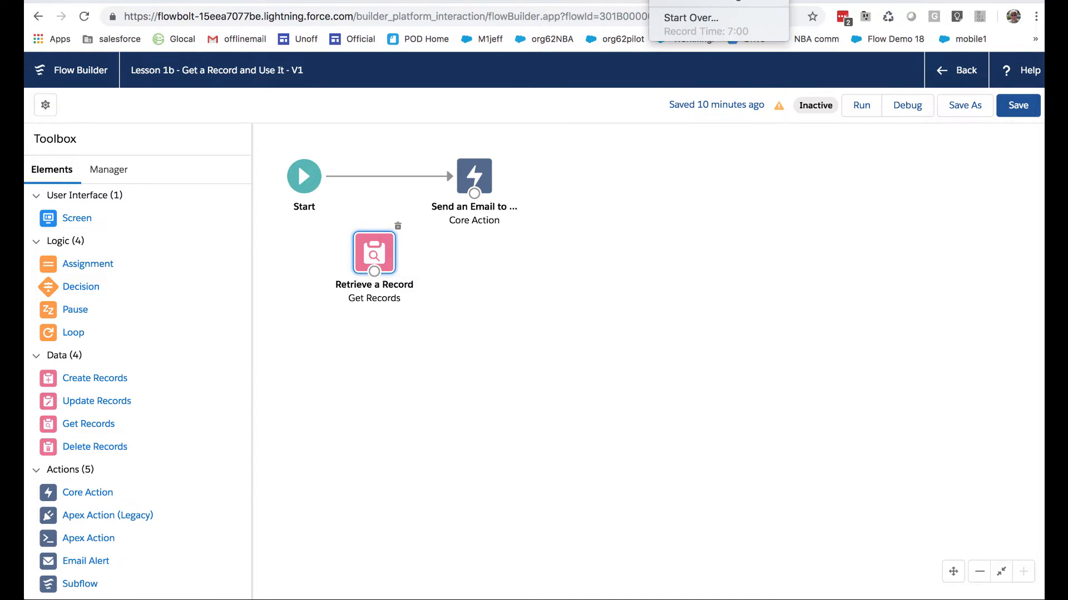
{"action": "left_click", "coordinate": [668, 1]}
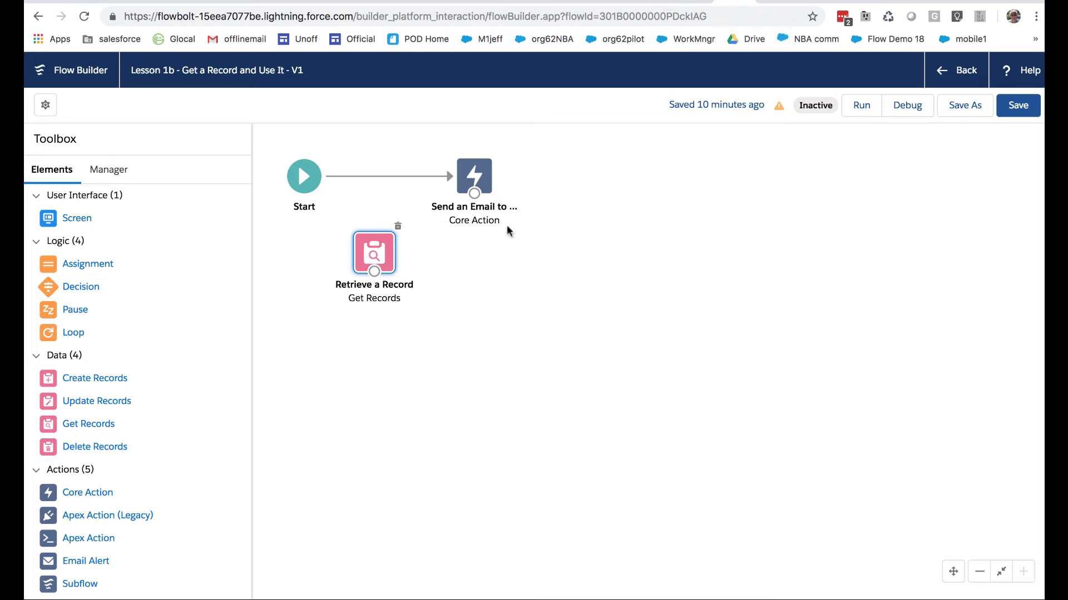
Delete the direct connector from Start to the email action, and connect Start to Retrieve a Record and that to Send an Email to Myself
{"action": "left_click", "coordinate": [398, 176]}
{"action": "key", "text": "Delete"}
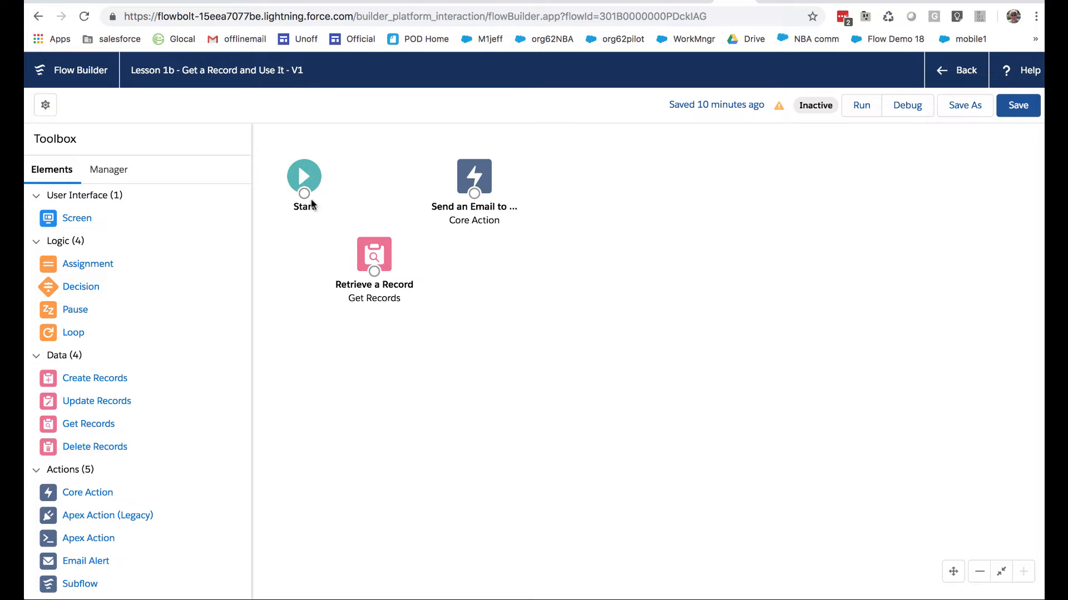
{"action": "mouse_move", "coordinate": [305, 194]}
{"action": "left_mouse_down"}
{"action": "mouse_move", "coordinate": [371, 266]}
{"action": "mouse_move", "coordinate": [470, 216]}
{"action": "mouse_move", "coordinate": [492, 230]}
{"action": "mouse_move", "coordinate": [506, 262]}
{"action": "left_mouse_up"}
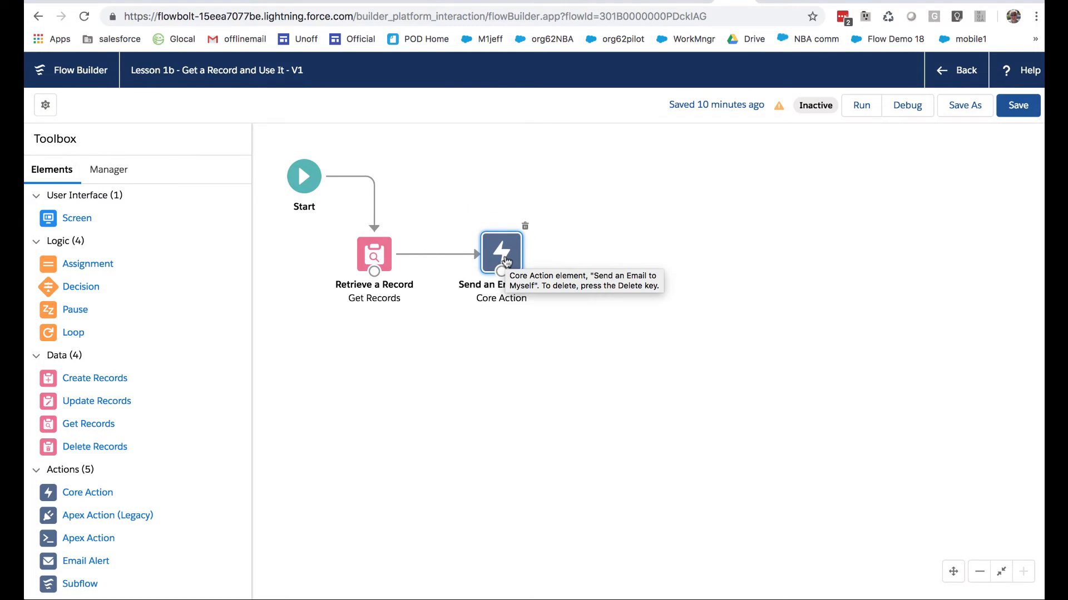
{"action": "left_click", "coordinate": [417, 358]}
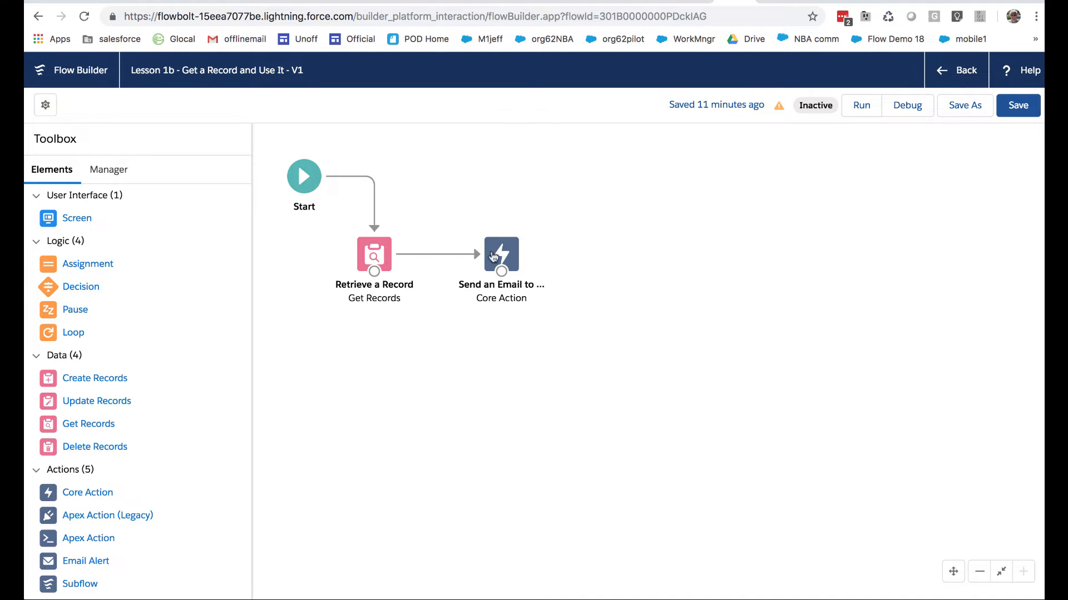
Open the Send an Email to Myself action for editing and clear its Email Addresses (comma-separated) value
{"action": "double_click", "coordinate": [492, 256]}
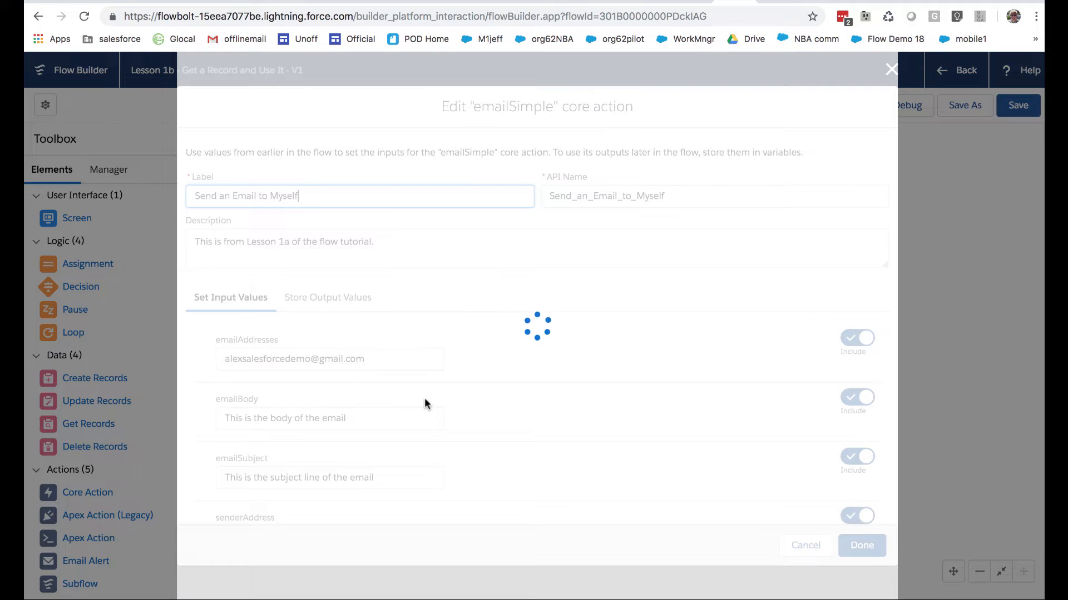
{"action": "left_click", "coordinate": [411, 418]}
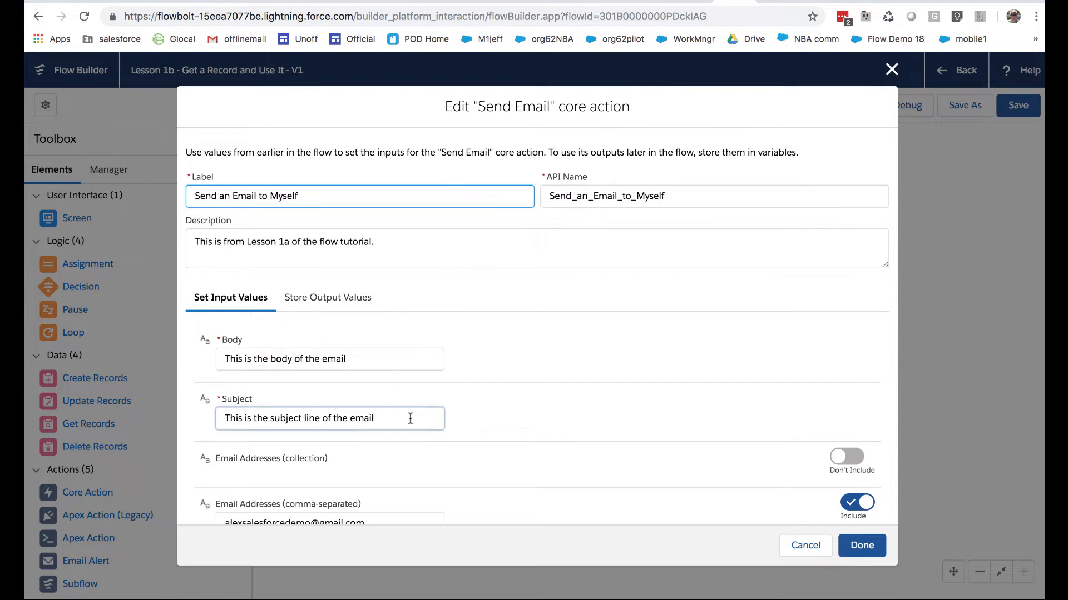
{"action": "left_click_drag", "start_coordinate": [410, 418], "coordinate": [178, 413]}
{"action": "left_click", "coordinate": [398, 359]}
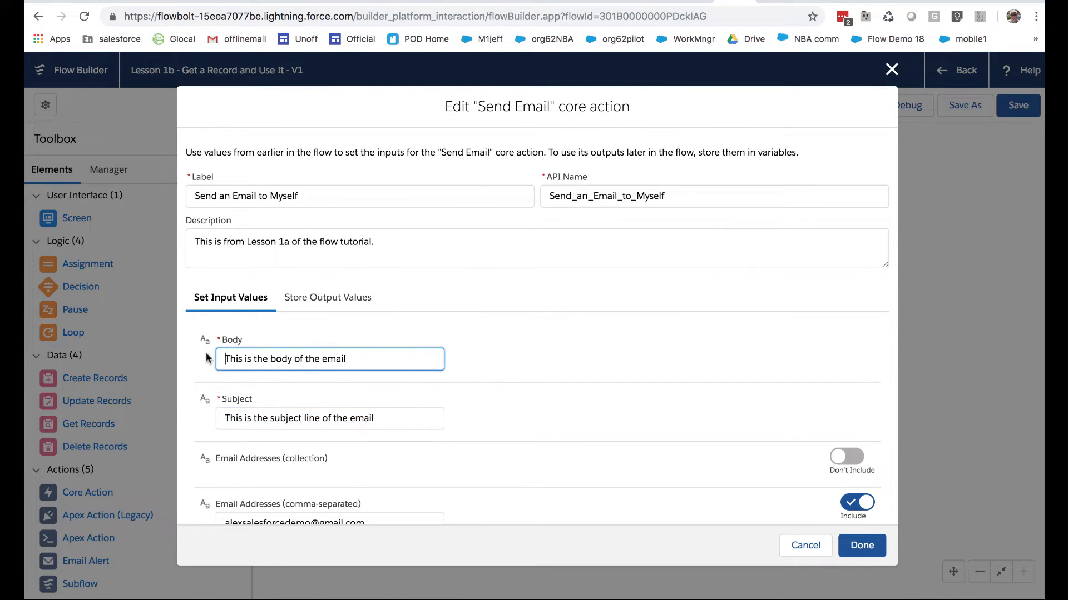
{"action": "scroll", "coordinate": [555, 381], "scroll_direction": "down", "scroll_amount": 1}
{"action": "scroll", "coordinate": [555, 381], "scroll_direction": "down", "scroll_amount": 3}
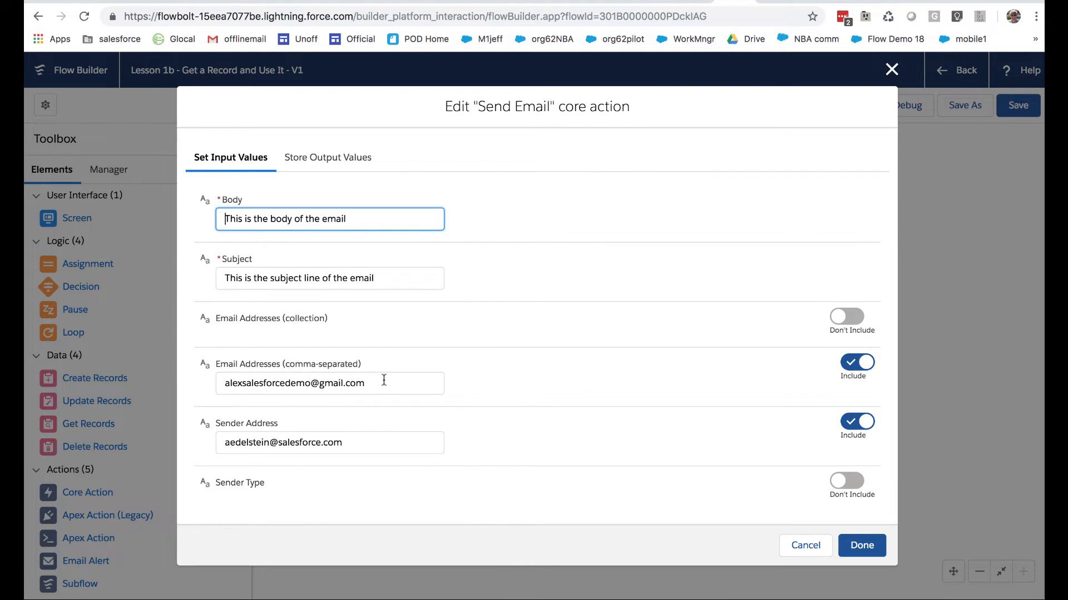
{"action": "left_click_drag", "start_coordinate": [381, 383], "coordinate": [212, 375]}
{"action": "key", "text": "BackSpace"}
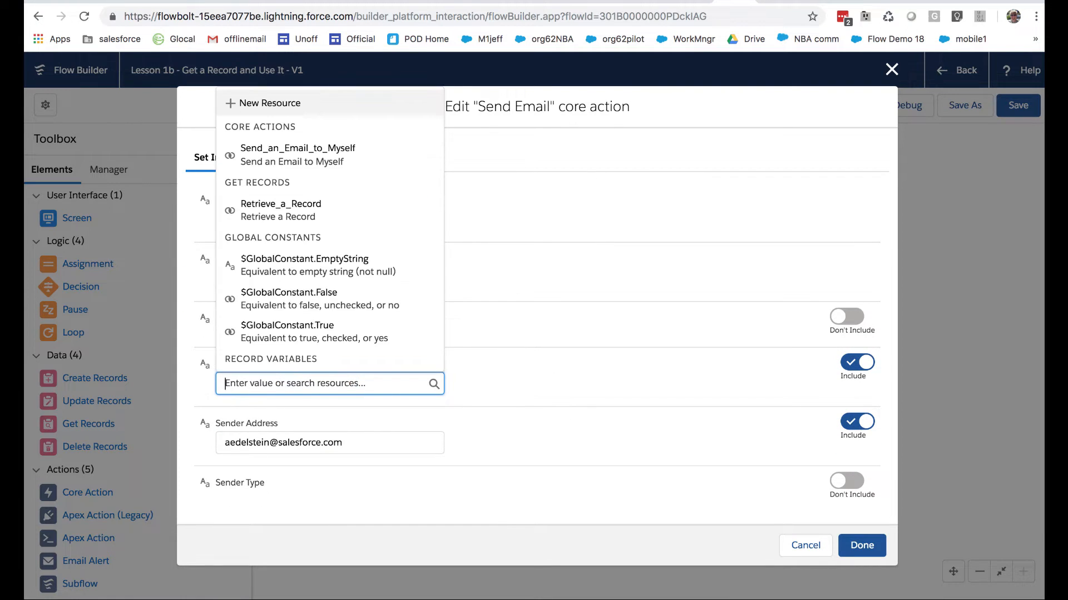
{"action": "left_click", "coordinate": [433, 345]}
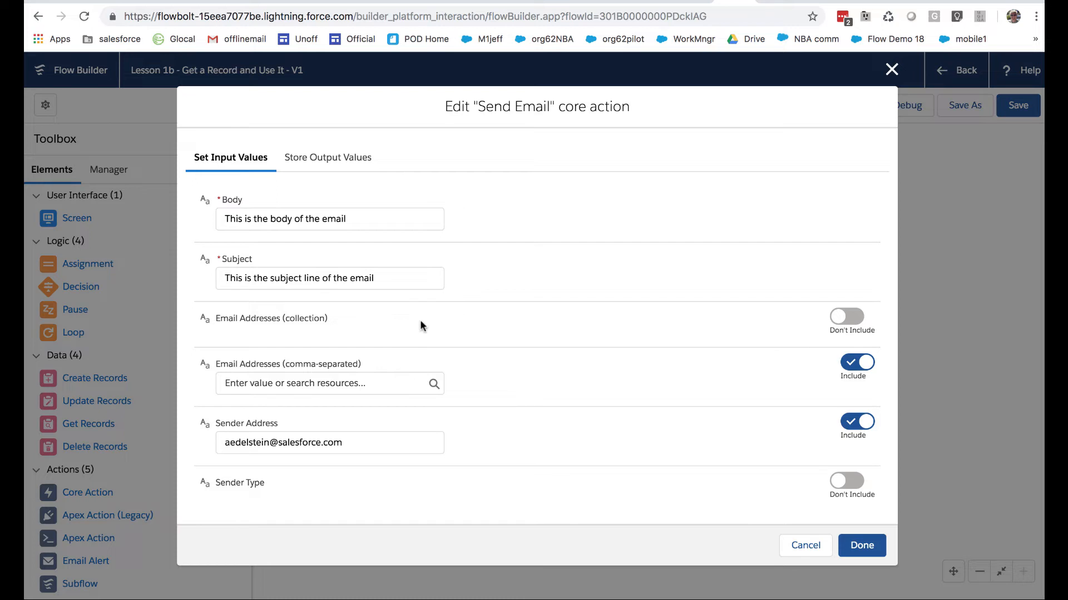
{"action": "left_click", "coordinate": [347, 386]}
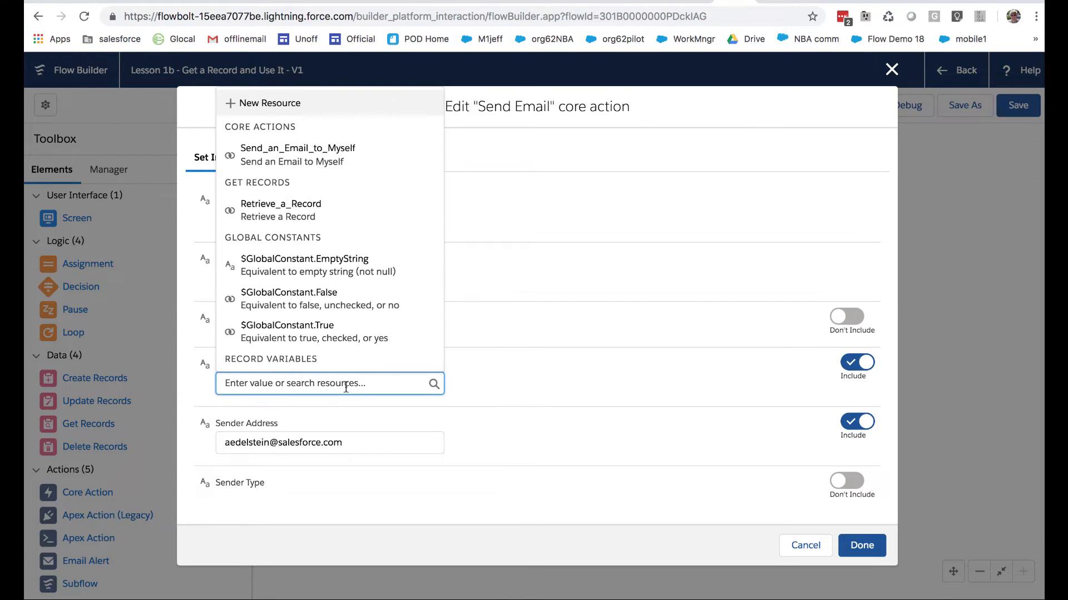
{"action": "left_click", "coordinate": [545, 363]}
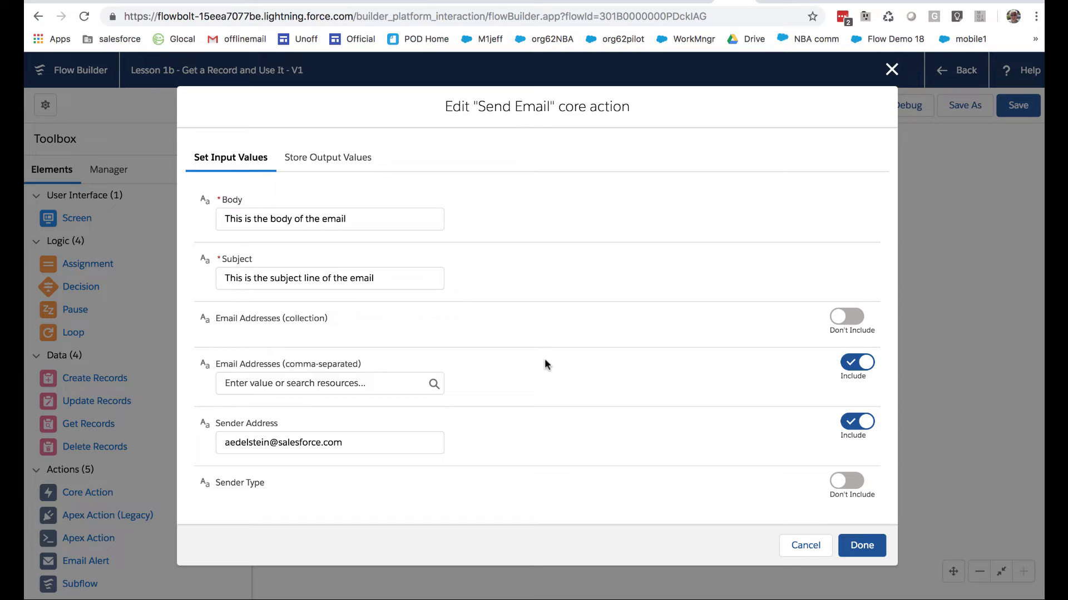
Set Email Addresses (comma-separated) to the Email field of the curContact record variable
{"action": "left_click", "coordinate": [384, 383]}
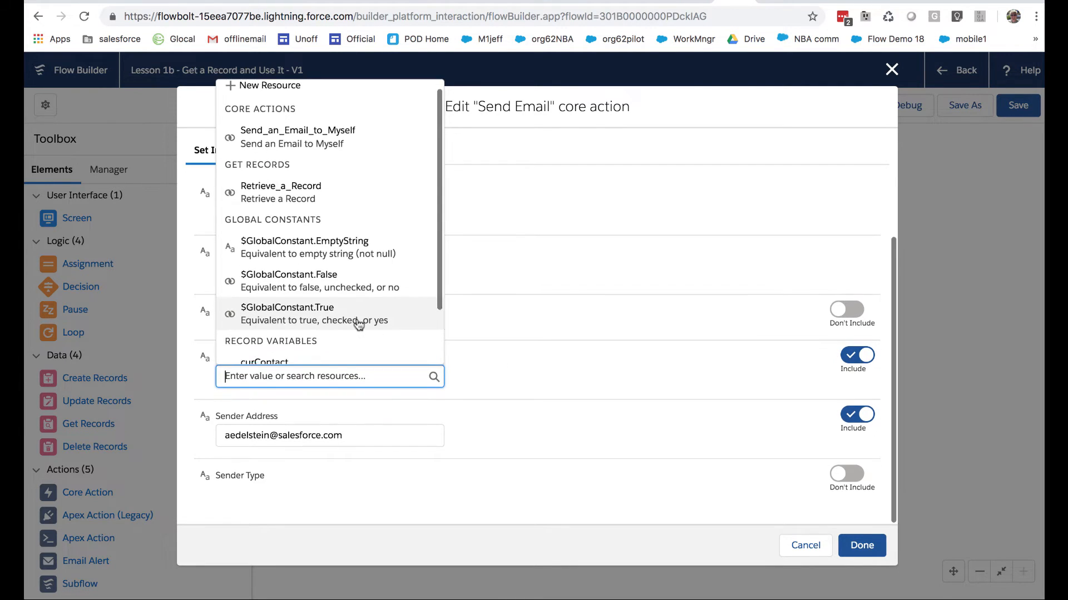
{"action": "scroll", "coordinate": [359, 325], "scroll_direction": "down", "scroll_amount": 3}
{"action": "scroll", "coordinate": [358, 319], "scroll_direction": "up", "scroll_amount": 2}
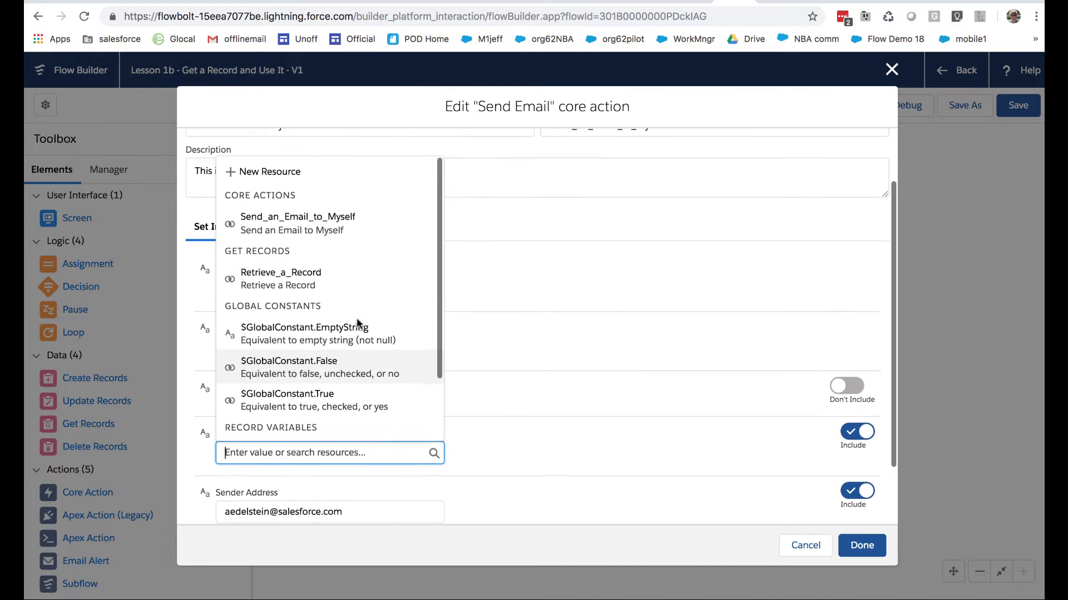
{"action": "scroll", "coordinate": [357, 322], "scroll_direction": "down", "scroll_amount": 4}
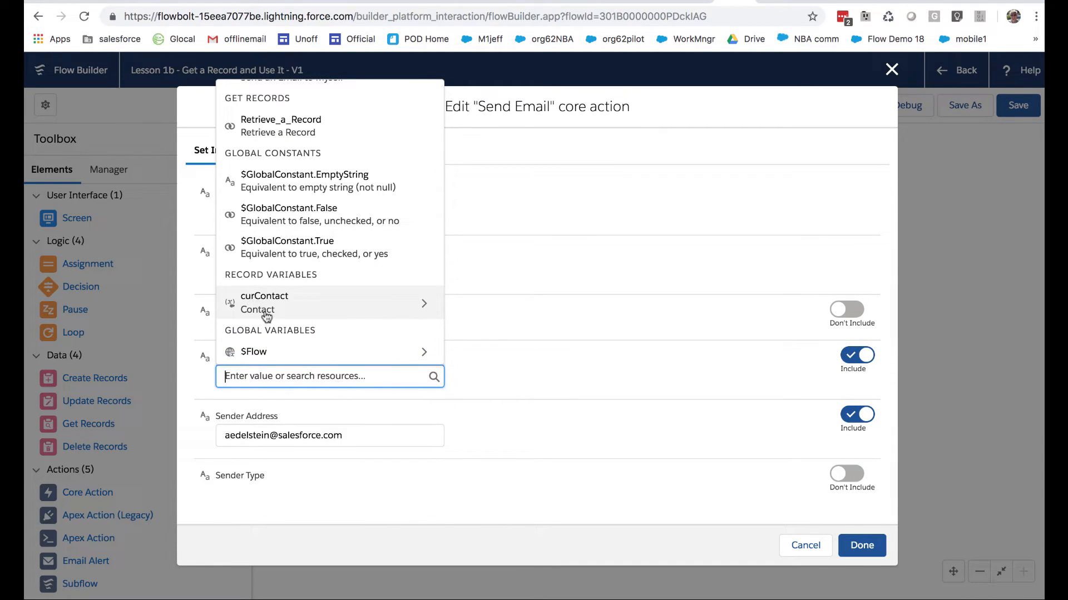
{"action": "left_click", "coordinate": [271, 304]}
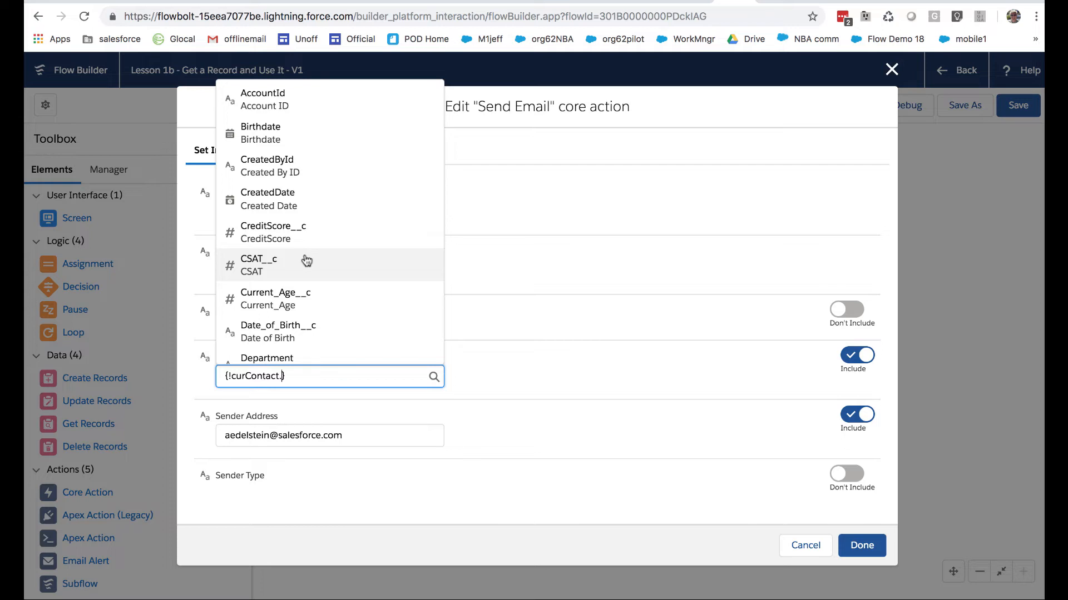
{"action": "scroll", "coordinate": [306, 257], "scroll_direction": "down", "scroll_amount": 4}
{"action": "left_click", "coordinate": [289, 270]}
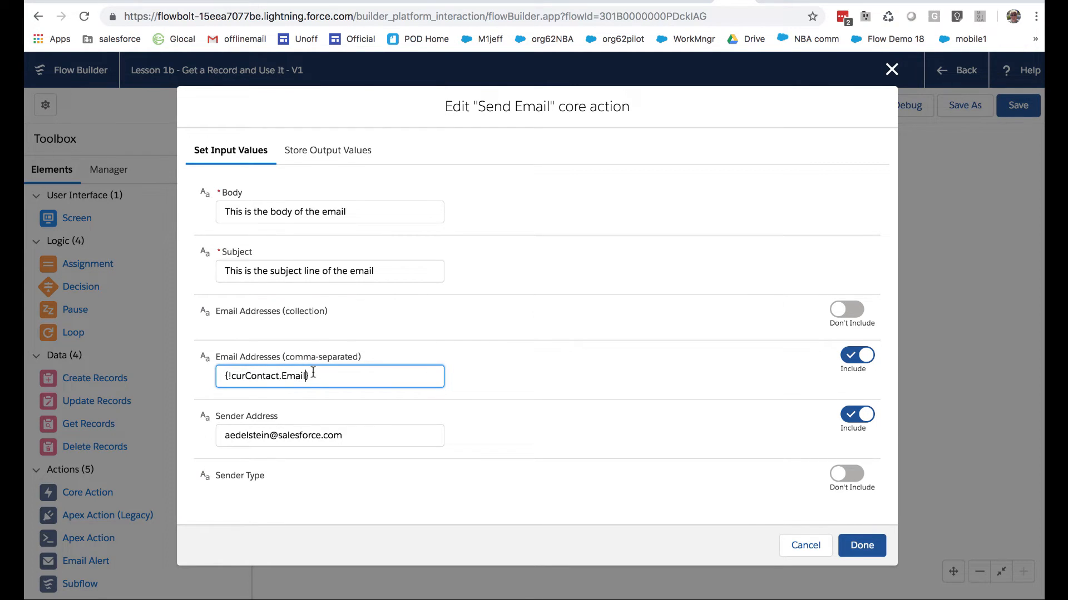
Review the fields offered for curContact, reselect Email as the recipient value, and finish editing the email action
{"action": "key", "text": "BackSpace"}
{"action": "key", "text": "BackSpace"}
{"action": "key", "text": "BackSpace"}
{"action": "key", "text": "BackSpace"}
{"action": "key", "text": "BackSpace"}
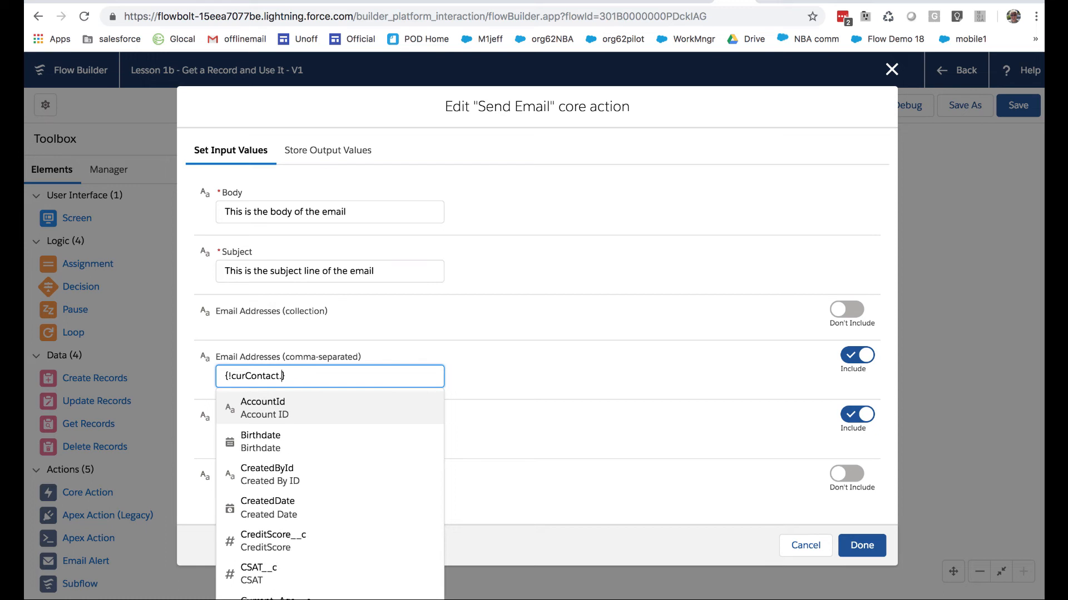
{"action": "scroll", "coordinate": [311, 528], "scroll_direction": "down", "scroll_amount": 12}
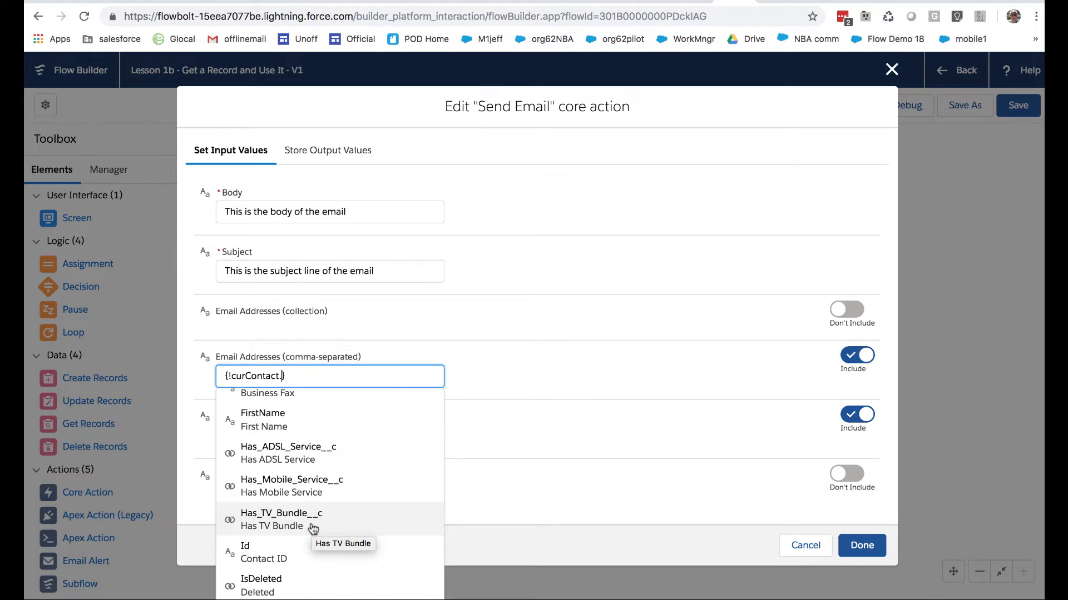
{"action": "scroll", "coordinate": [308, 531], "scroll_direction": "up", "scroll_amount": 3}
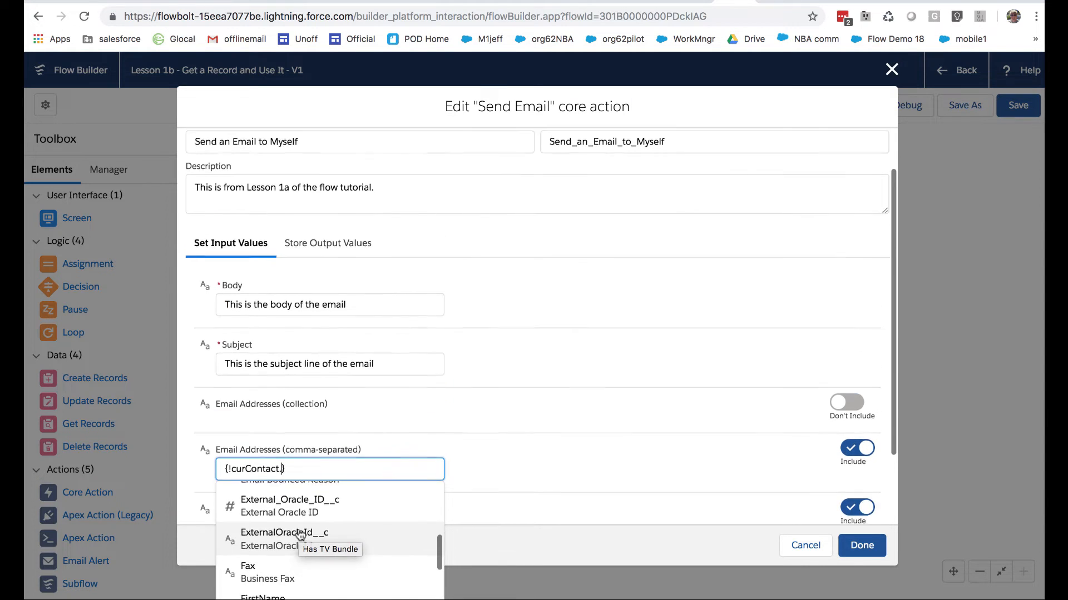
{"action": "scroll", "coordinate": [300, 535], "scroll_direction": "up", "scroll_amount": 5}
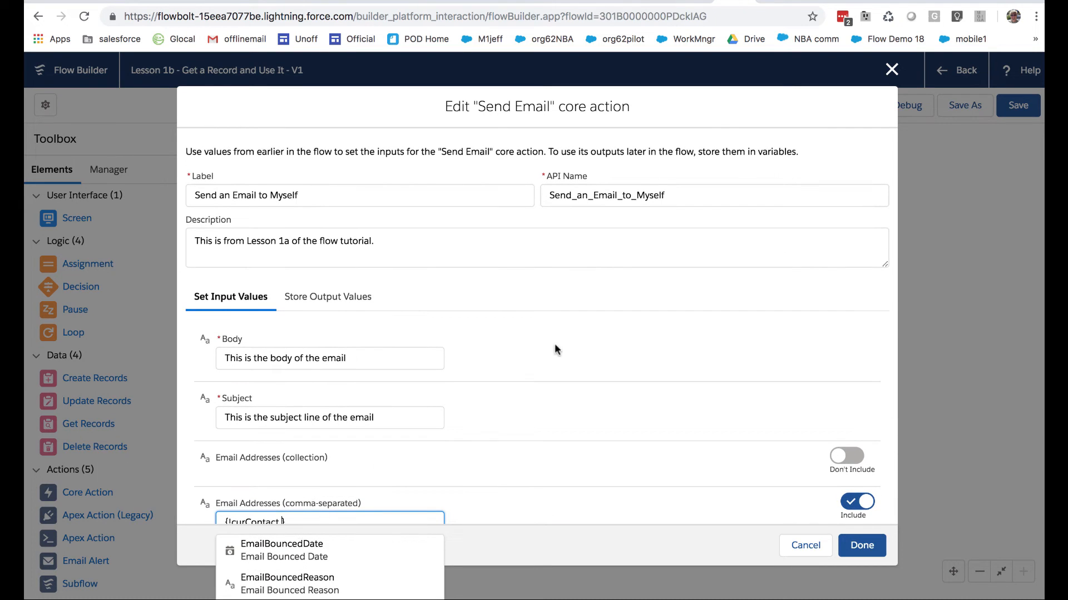
{"action": "scroll", "coordinate": [555, 348], "scroll_direction": "down", "scroll_amount": 1}
{"action": "scroll", "coordinate": [555, 349], "scroll_direction": "down", "scroll_amount": 2}
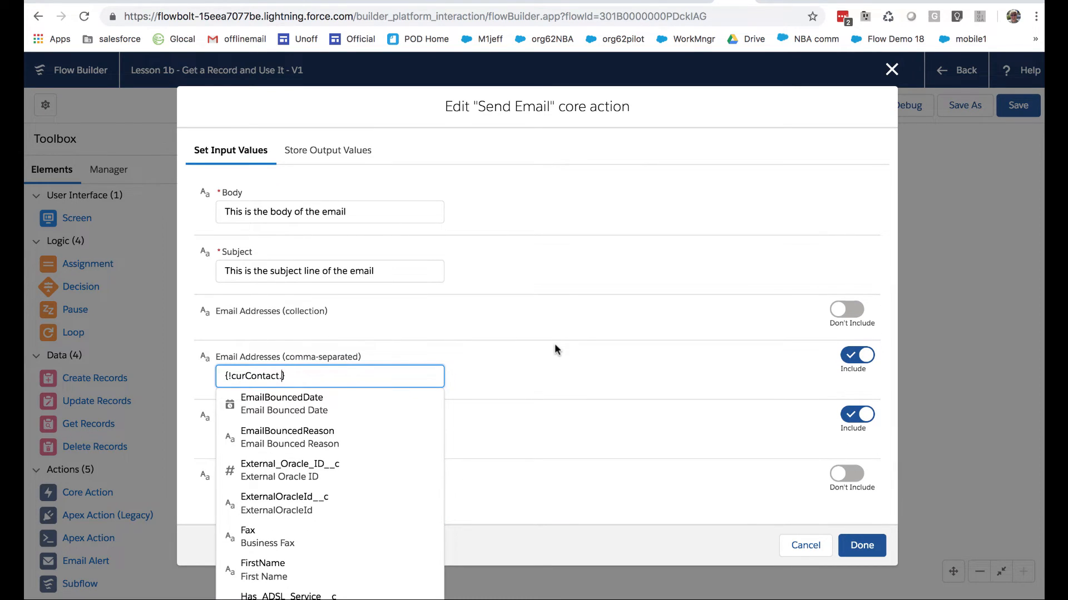
{"action": "scroll", "coordinate": [370, 434], "scroll_direction": "up", "scroll_amount": 2}
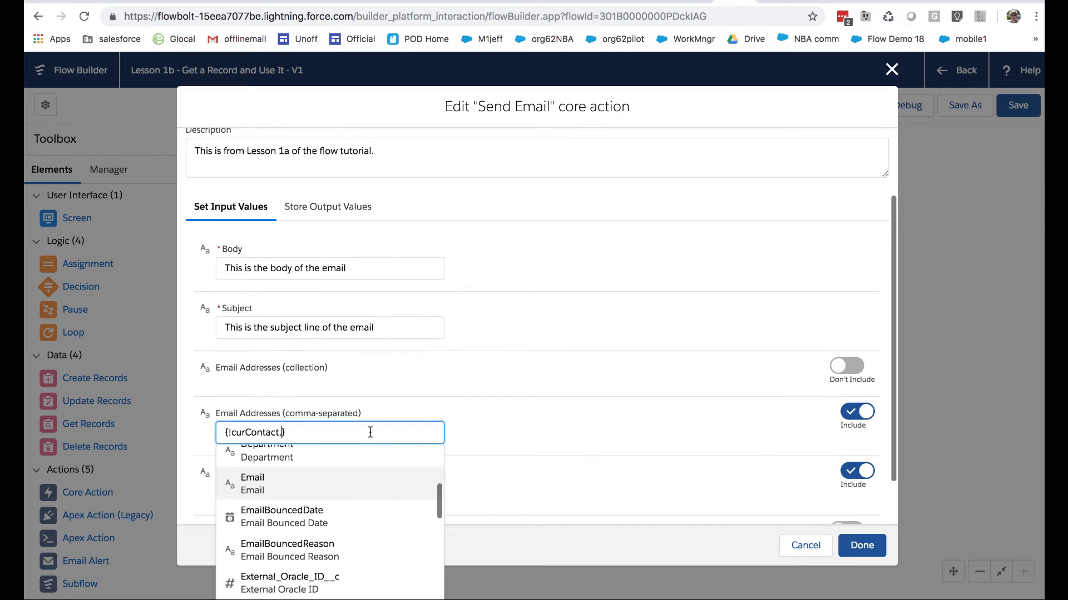
{"action": "left_click", "coordinate": [328, 493]}
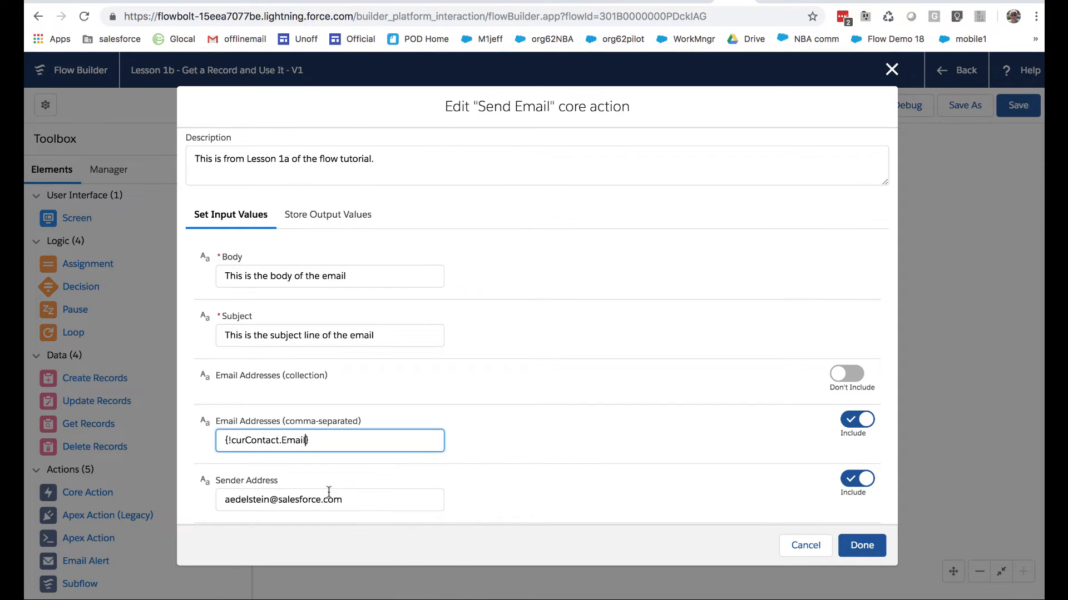
{"action": "left_click", "coordinate": [862, 553]}
Examine the Contact fields stored by Retrieve a Record and the fields available to add, and leave without changing the element
{"action": "double_click", "coordinate": [381, 249]}
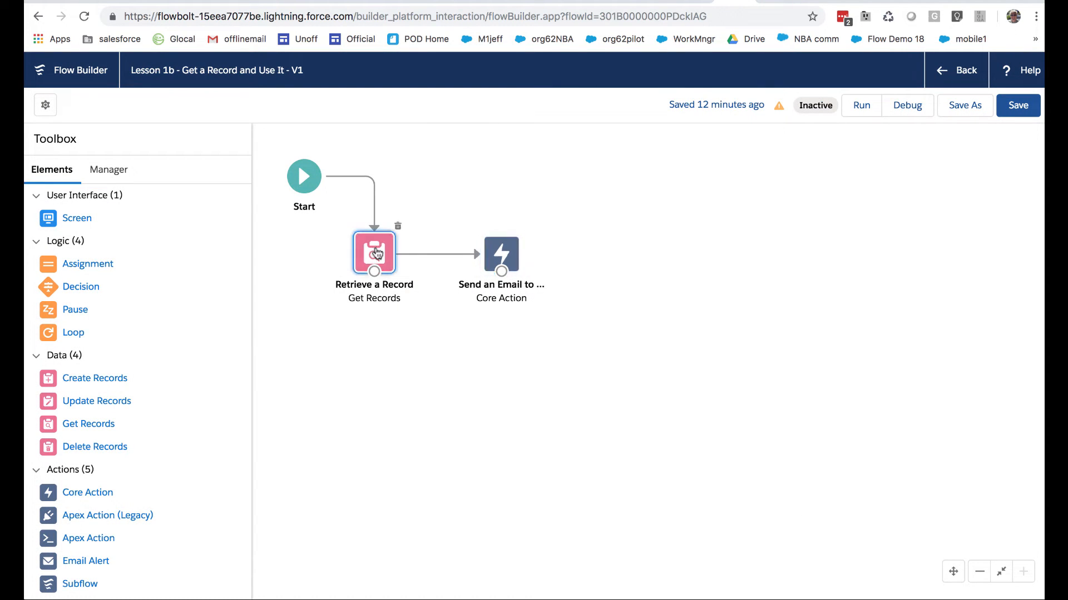
{"action": "scroll", "coordinate": [354, 362], "scroll_direction": "down", "scroll_amount": 10}
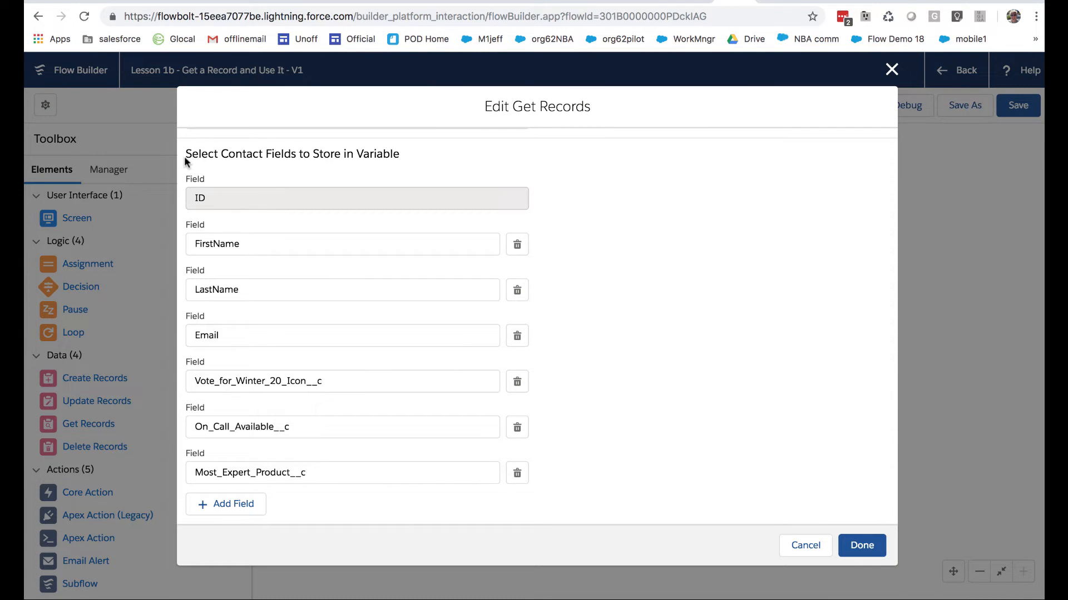
{"action": "left_click_drag", "start_coordinate": [185, 156], "coordinate": [409, 167]}
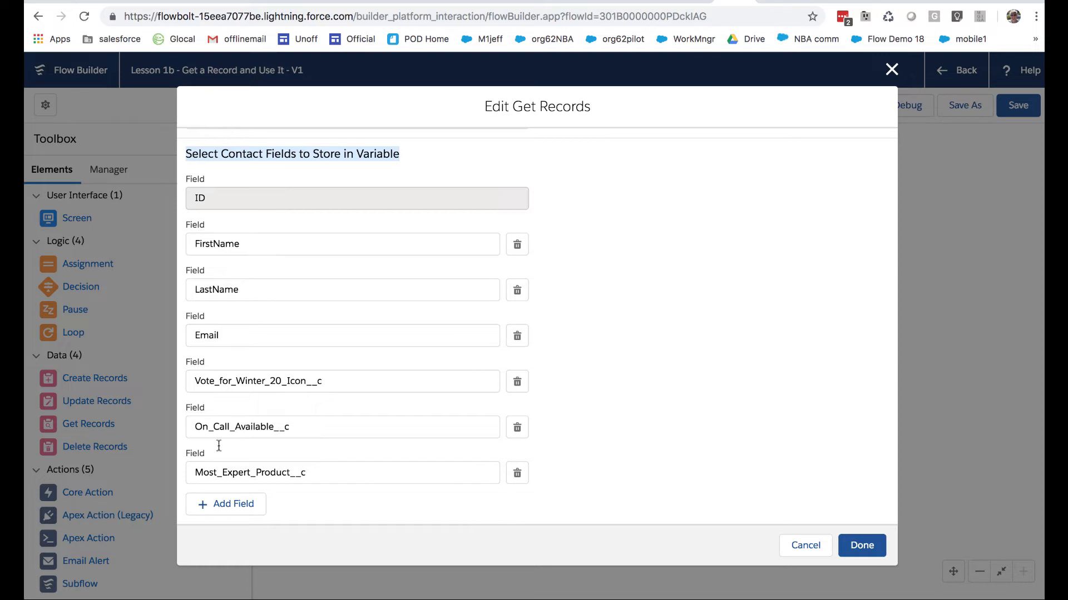
{"action": "left_click", "coordinate": [216, 504]}
{"action": "left_click", "coordinate": [243, 517]}
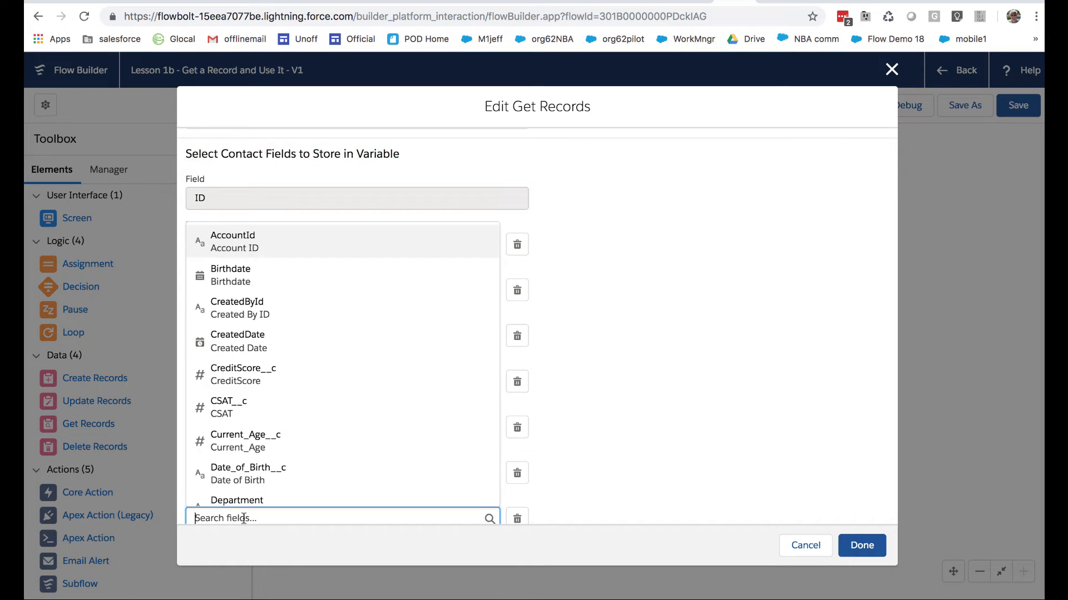
{"action": "scroll", "coordinate": [244, 518], "scroll_direction": "down", "scroll_amount": 1}
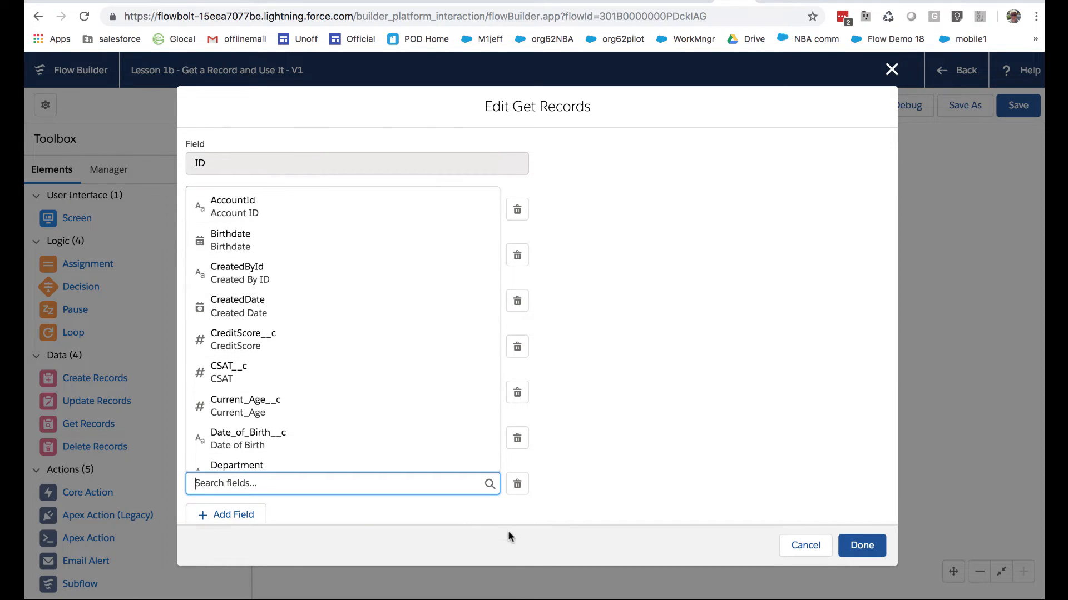
{"action": "left_click", "coordinate": [517, 483]}
{"action": "left_click", "coordinate": [792, 546]}
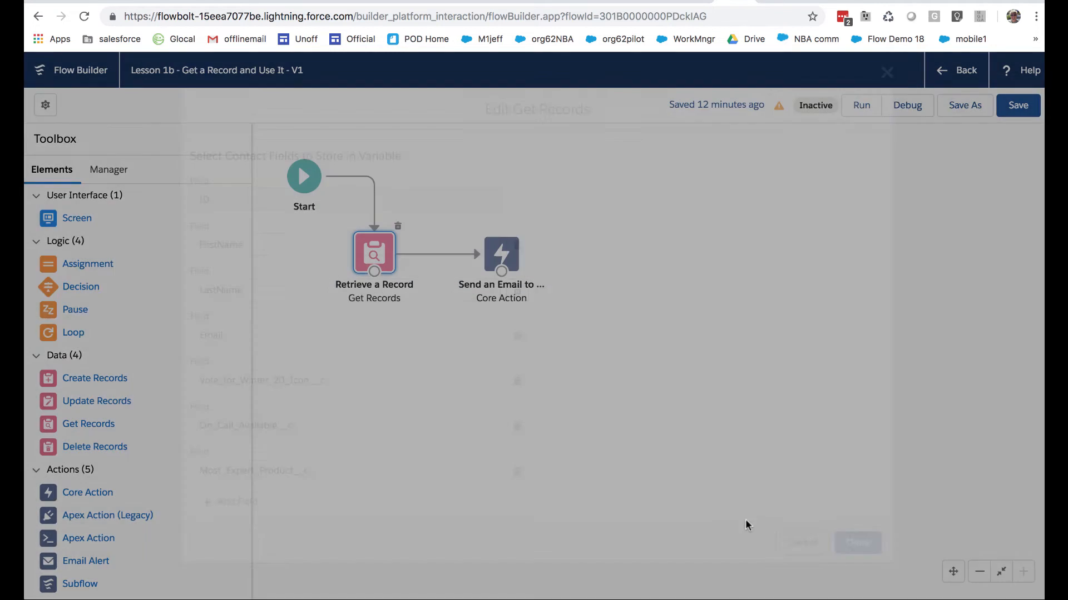
Reopen the Send an Email to Myself action and set its Subject to "Here's the data we have on you"
{"action": "double_click", "coordinate": [498, 263]}
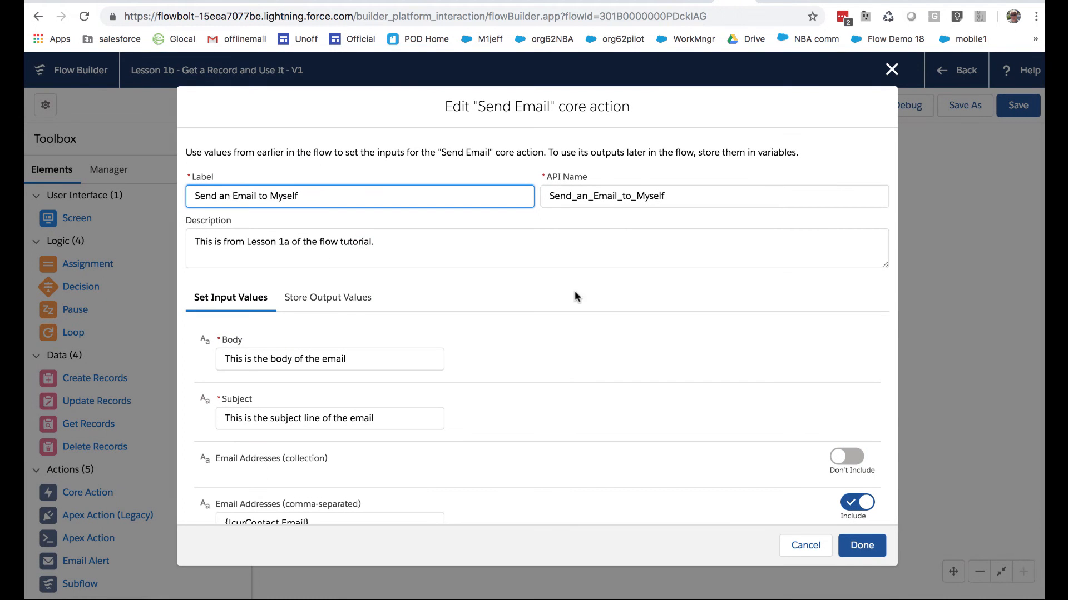
{"action": "scroll", "coordinate": [373, 389], "scroll_direction": "down", "scroll_amount": 5}
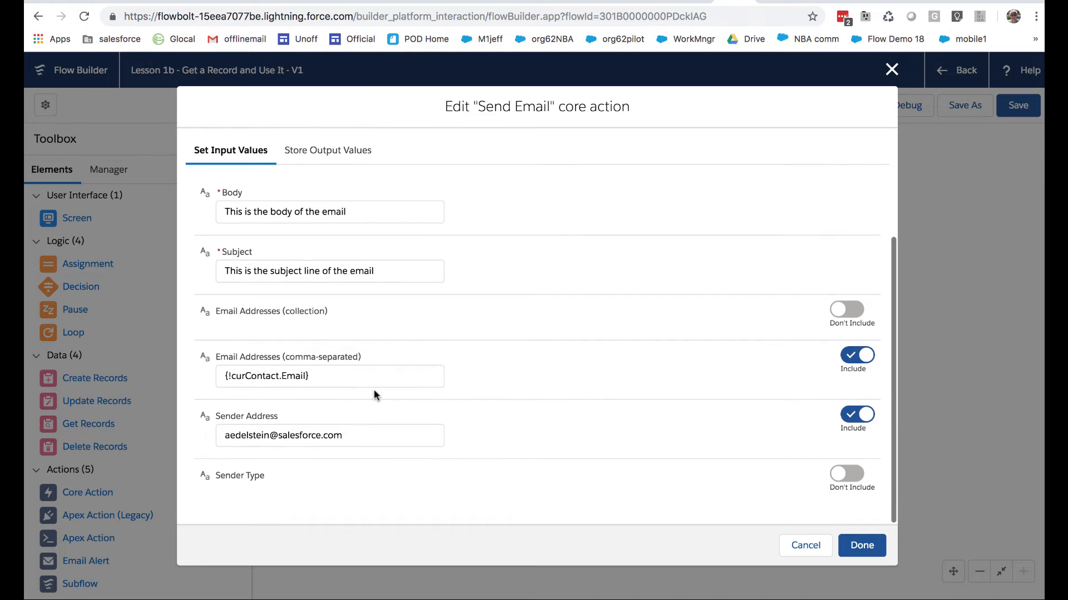
{"action": "left_click", "coordinate": [343, 374]}
{"action": "key", "text": "Escape"}
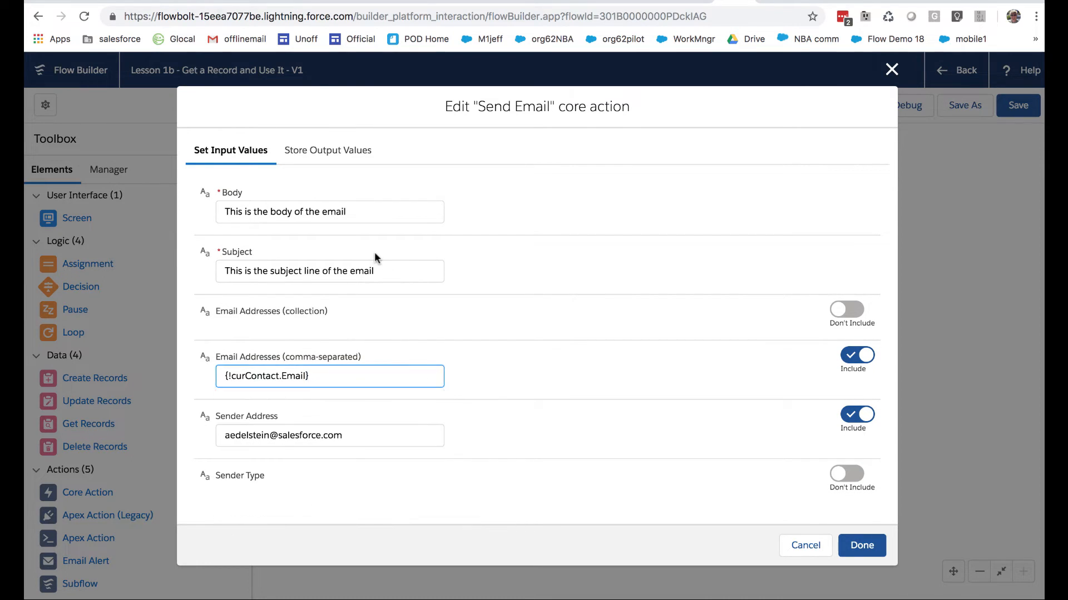
{"action": "left_click", "coordinate": [384, 273]}
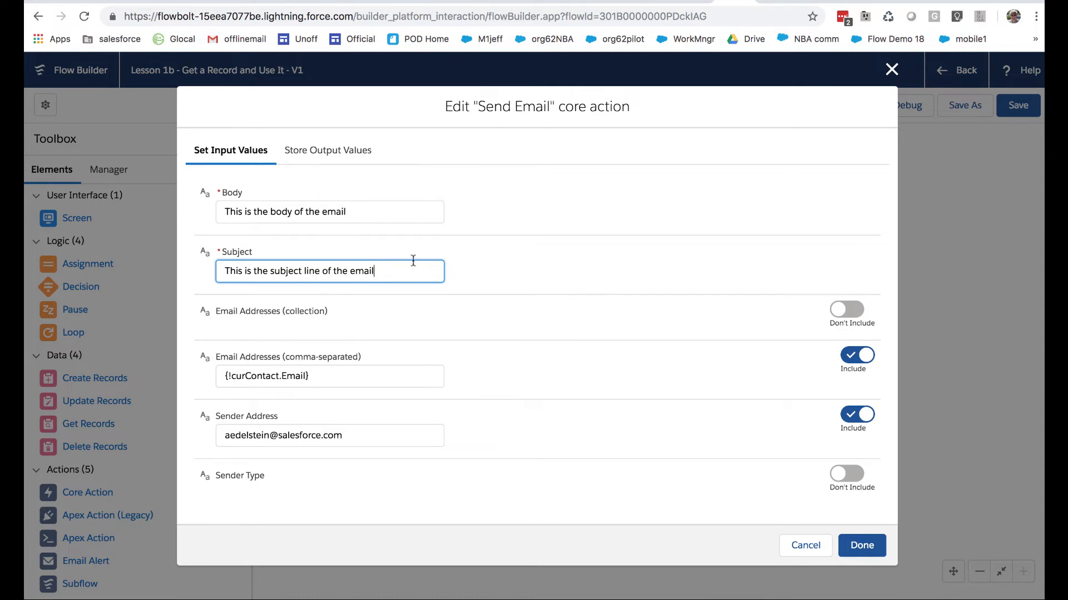
{"action": "scroll", "coordinate": [416, 268], "scroll_direction": "up", "scroll_amount": 2}
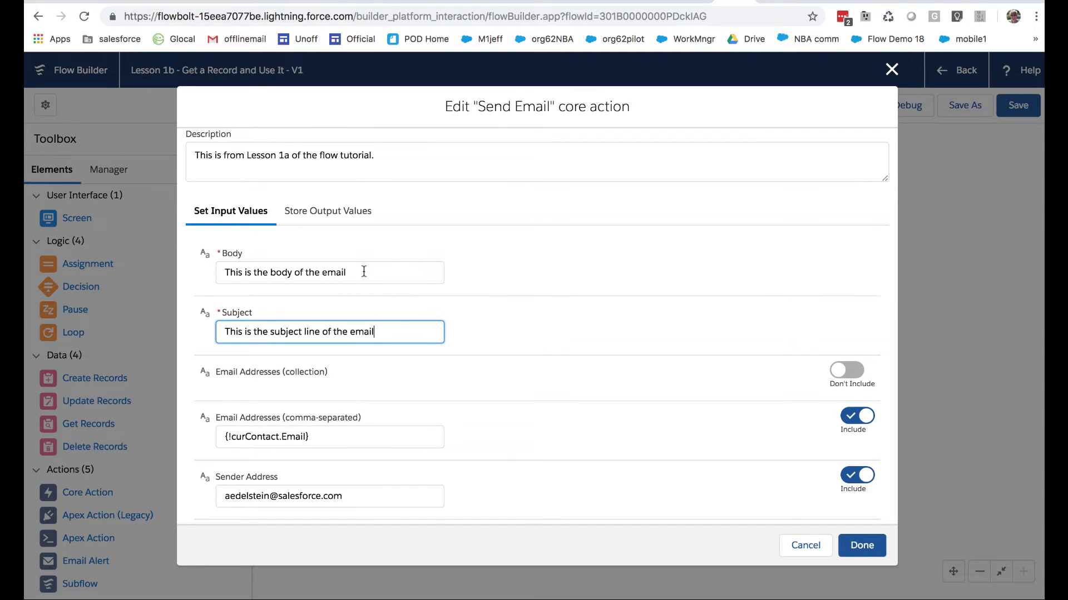
{"action": "left_click_drag", "start_coordinate": [374, 332], "coordinate": [186, 326]}
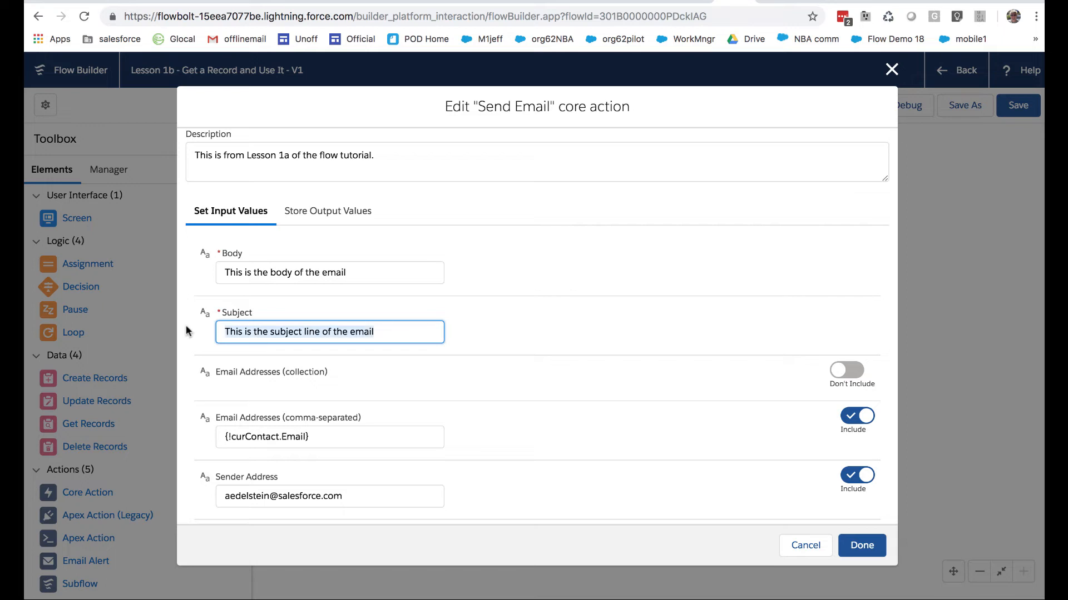
{"action": "type", "text": "Here;s"}
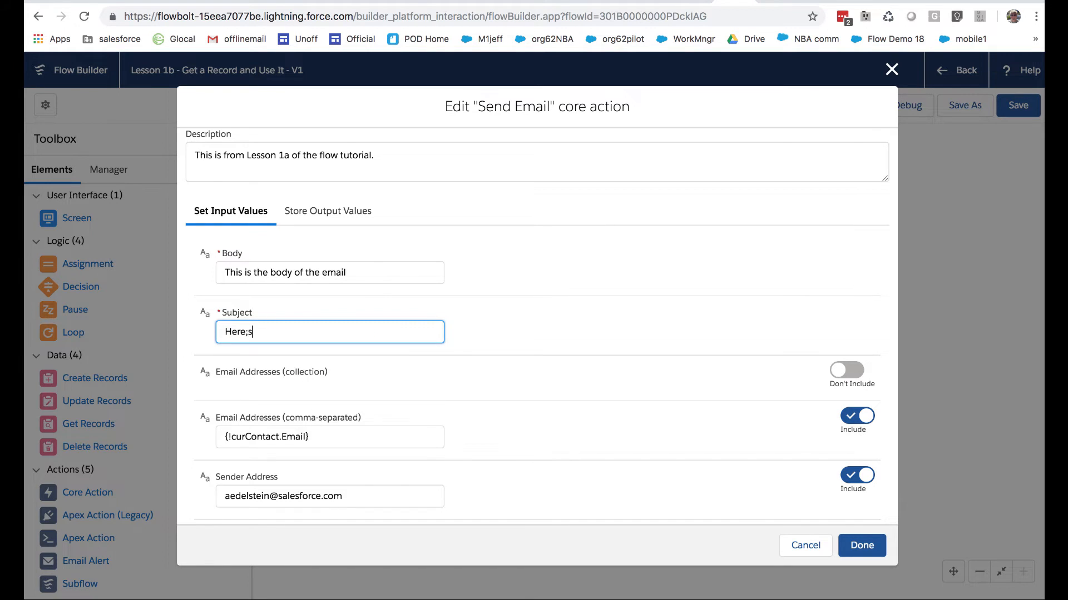
{"action": "type", "text": "'s the data we have on you"}
Switch to the open contact record, examine its Most Expert Product, Vote for Winter 20 Icon and On Call Available fields in edit mode, and close without changes
{"action": "left_click", "coordinate": [327, 264]}
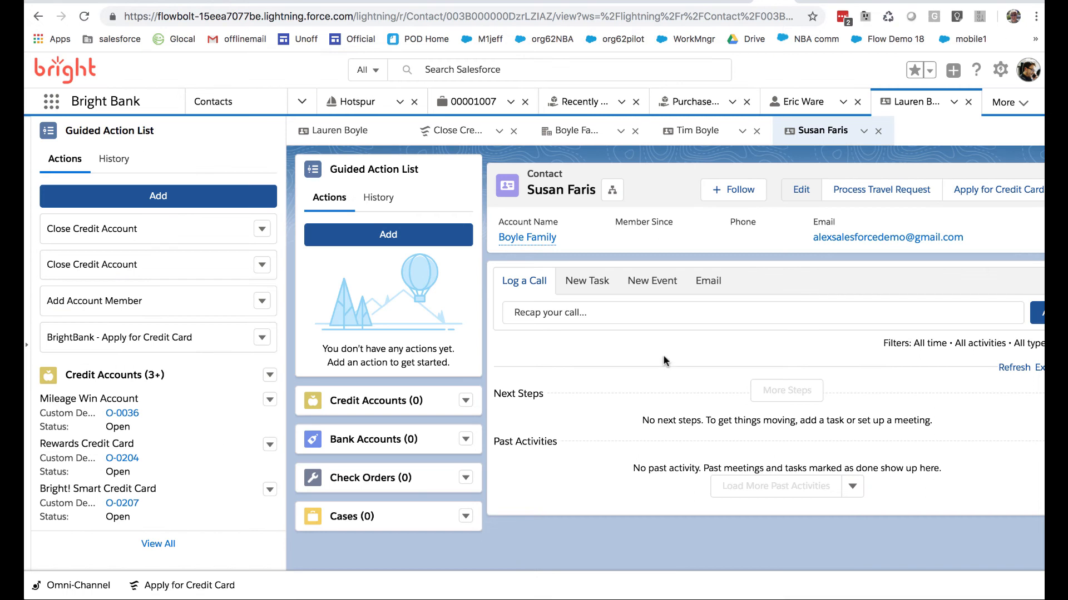
{"action": "left_click", "coordinate": [791, 196]}
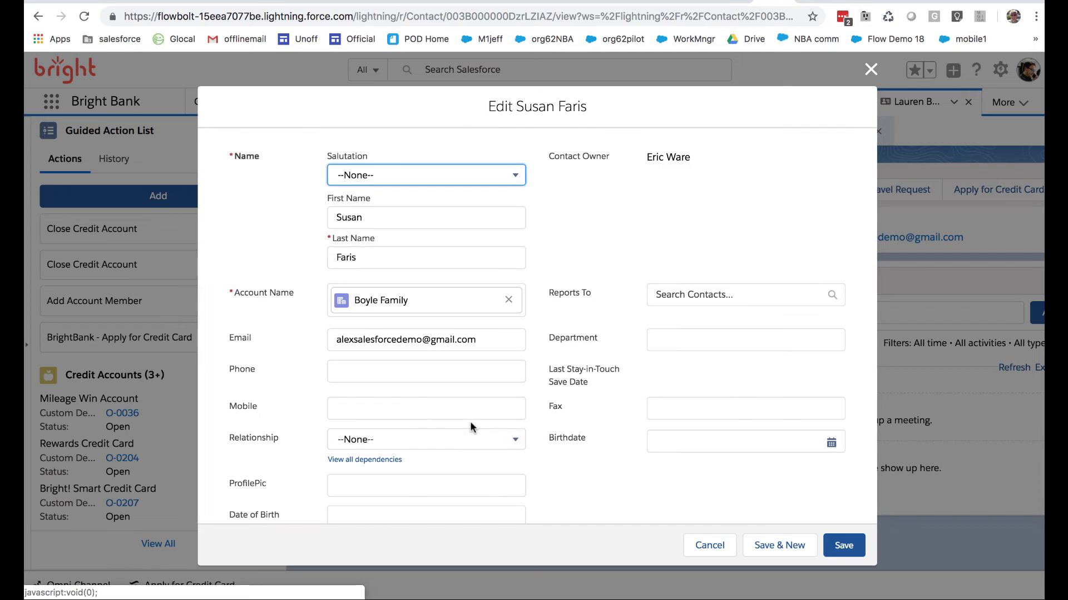
{"action": "scroll", "coordinate": [471, 424], "scroll_direction": "down", "scroll_amount": 15}
{"action": "scroll", "coordinate": [470, 427], "scroll_direction": "up", "scroll_amount": 4}
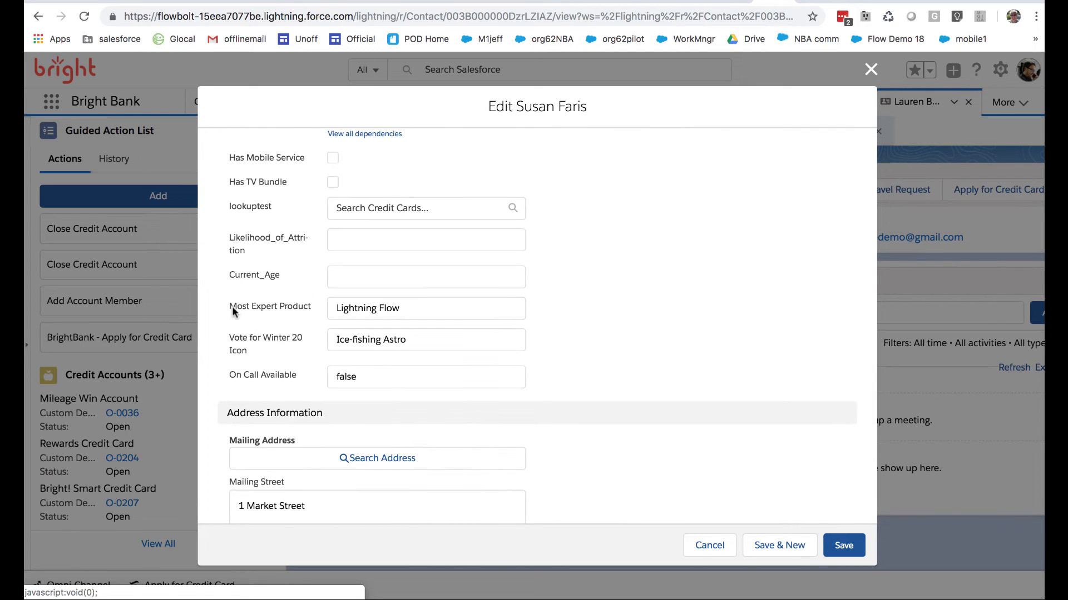
{"action": "left_click_drag", "start_coordinate": [232, 306], "coordinate": [319, 306]}
{"action": "left_click_drag", "start_coordinate": [255, 347], "coordinate": [228, 333]}
{"action": "left_click", "coordinate": [301, 375]}
{"action": "left_click", "coordinate": [224, 370]}
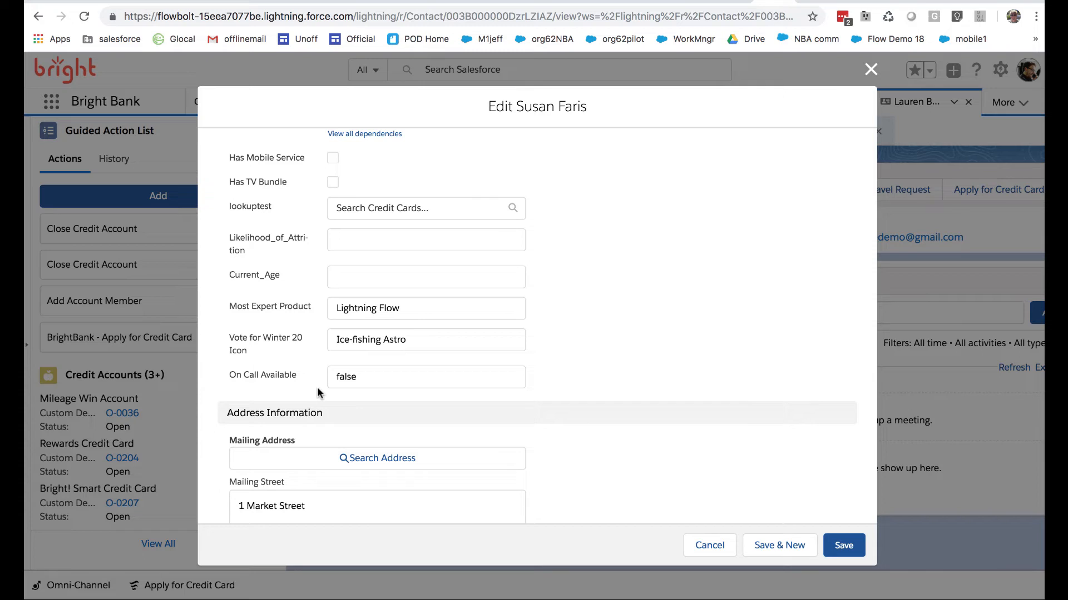
{"action": "left_click_drag", "start_coordinate": [403, 309], "coordinate": [327, 308]}
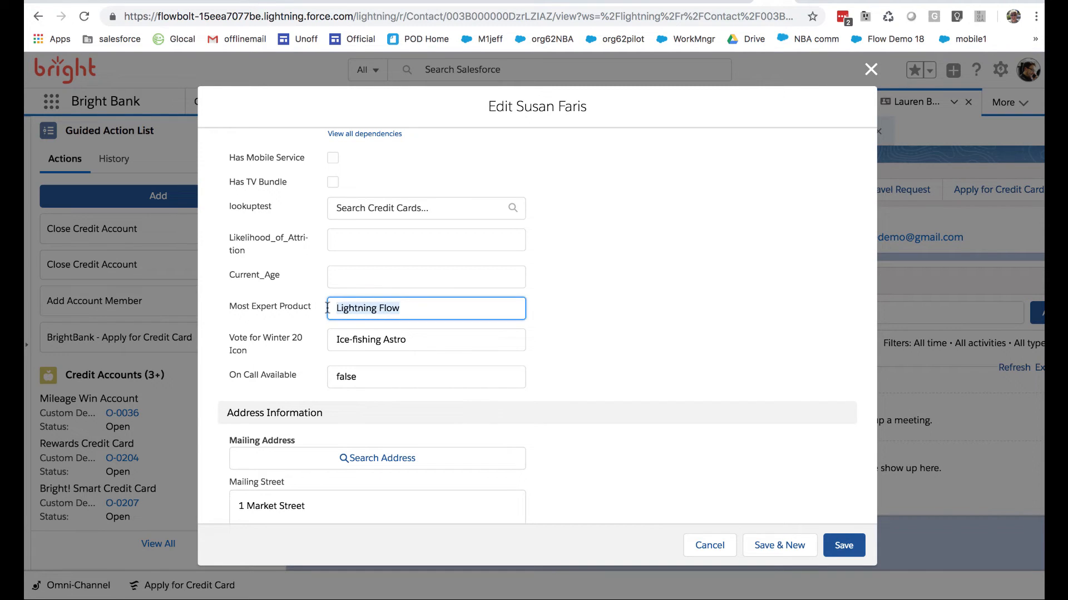
{"action": "left_click_drag", "start_coordinate": [407, 339], "coordinate": [332, 338]}
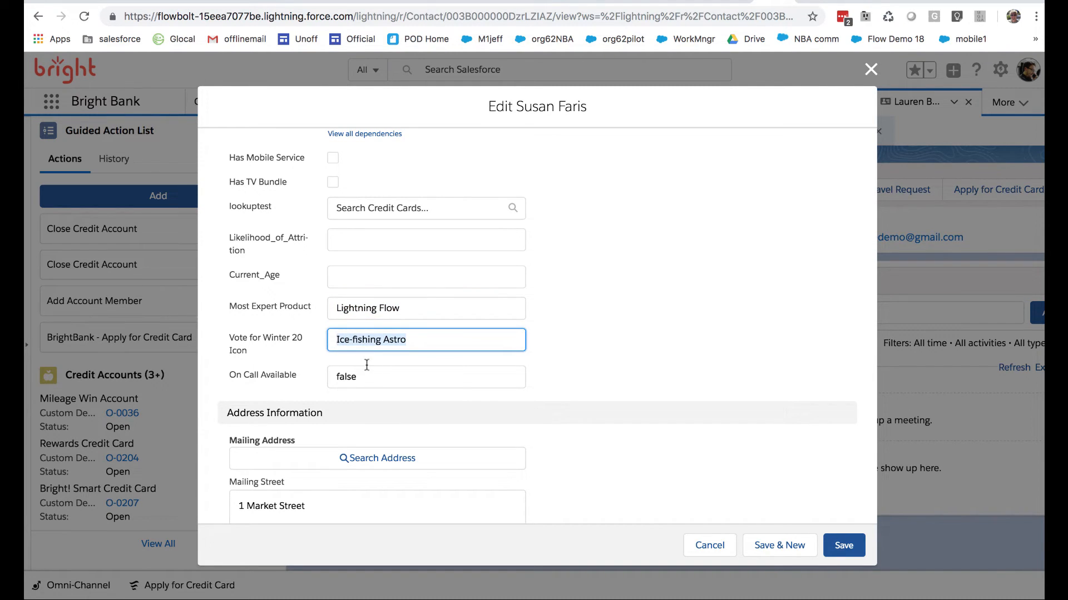
{"action": "left_click_drag", "start_coordinate": [366, 372], "coordinate": [330, 370]}
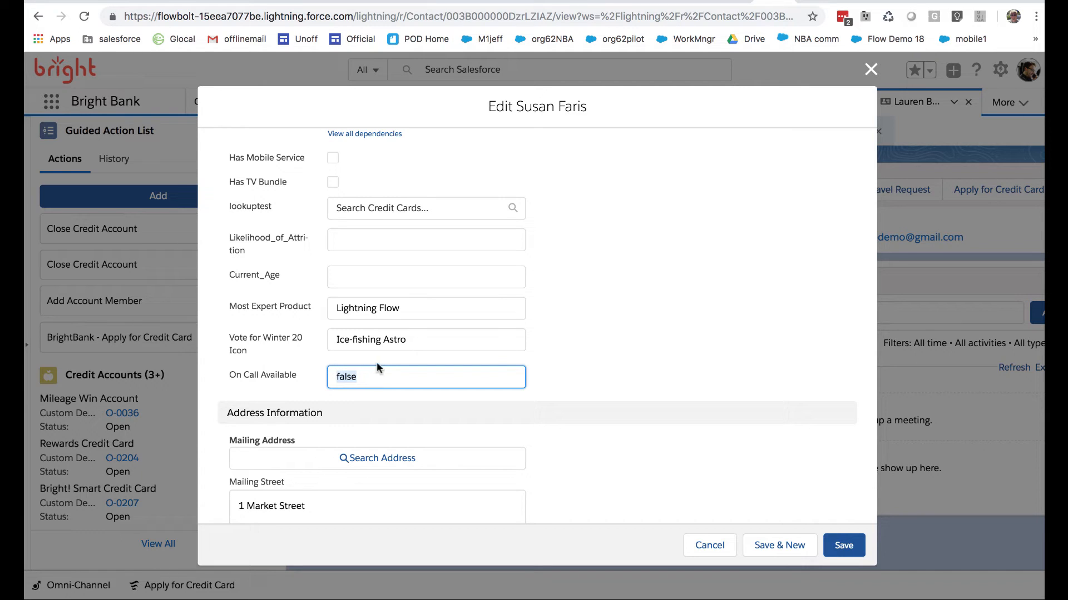
{"action": "left_click", "coordinate": [382, 379]}
{"action": "left_click_drag", "start_coordinate": [404, 376], "coordinate": [335, 376]}
{"action": "left_click_drag", "start_coordinate": [418, 342], "coordinate": [332, 340]}
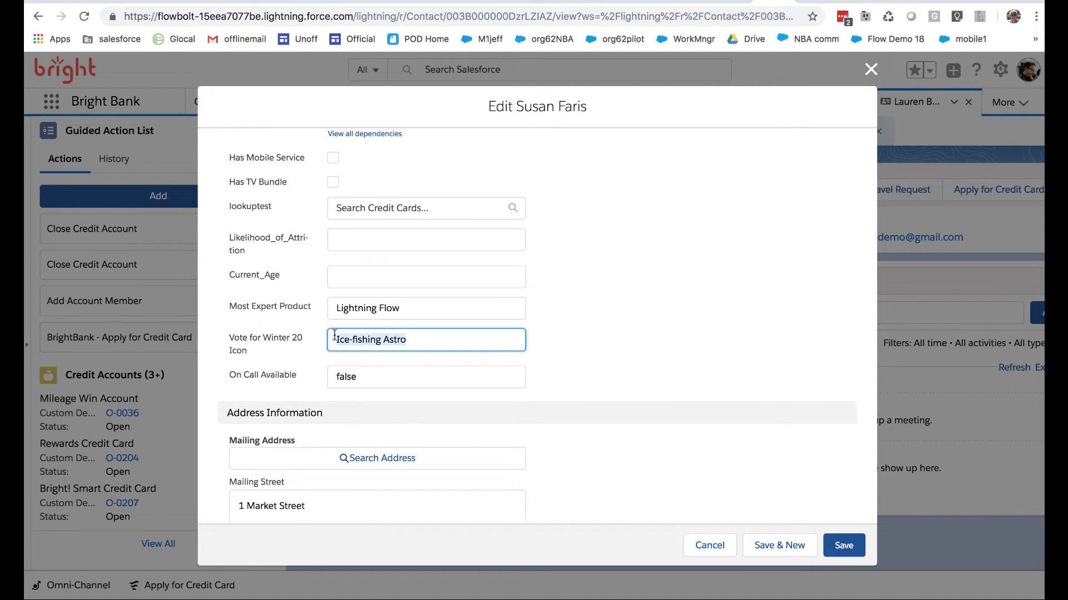
{"action": "left_click_drag", "start_coordinate": [405, 308], "coordinate": [309, 314]}
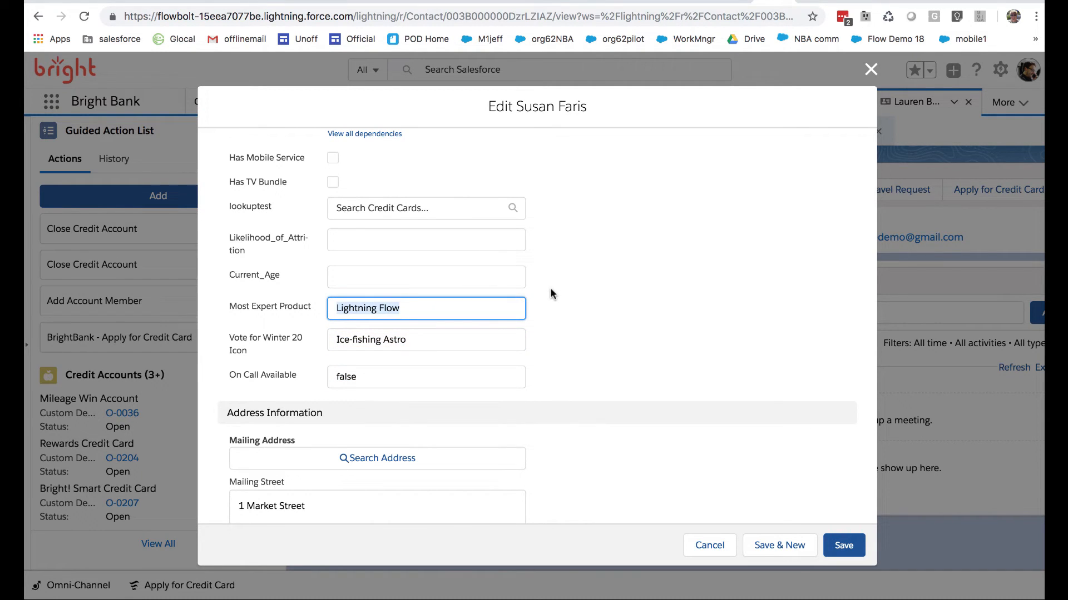
{"action": "left_click", "coordinate": [870, 69]}
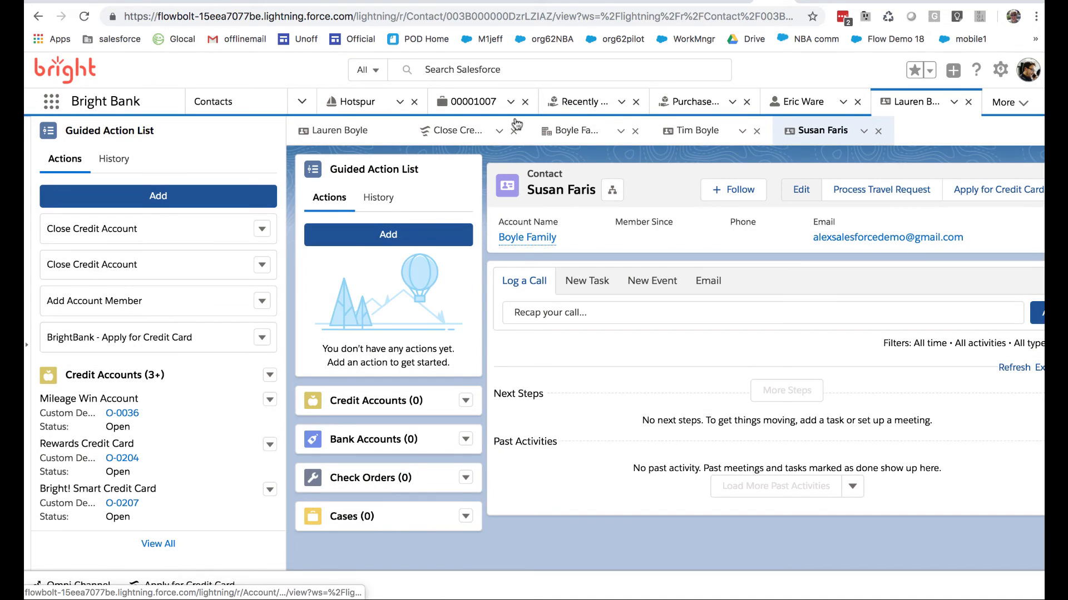
Review the same three custom fields on the primary account contact's edit form and cancel the edit
{"action": "left_click", "coordinate": [373, 130]}
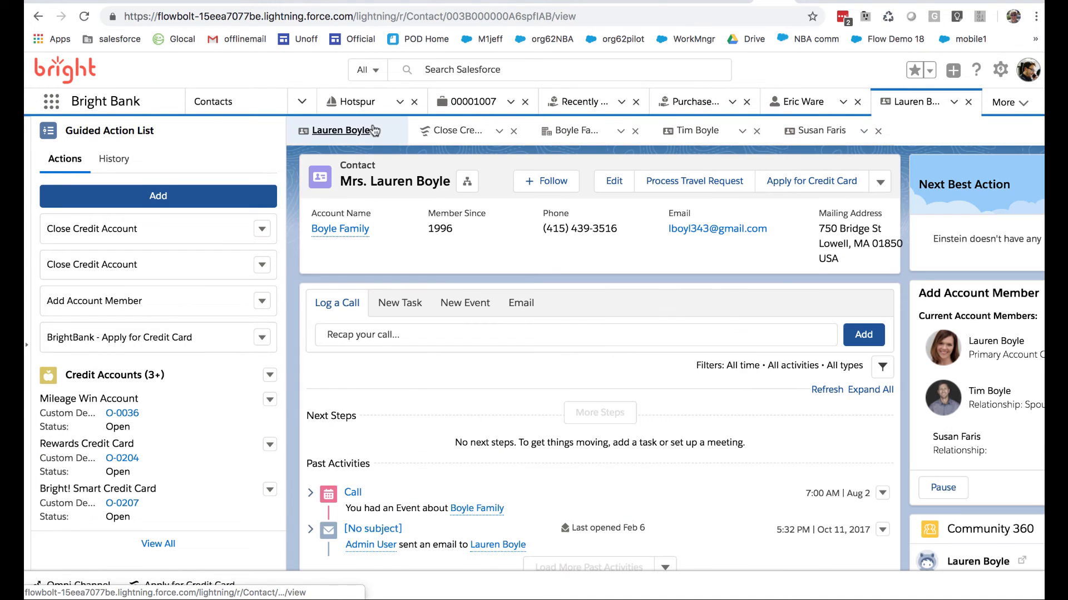
{"action": "left_click", "coordinate": [614, 181]}
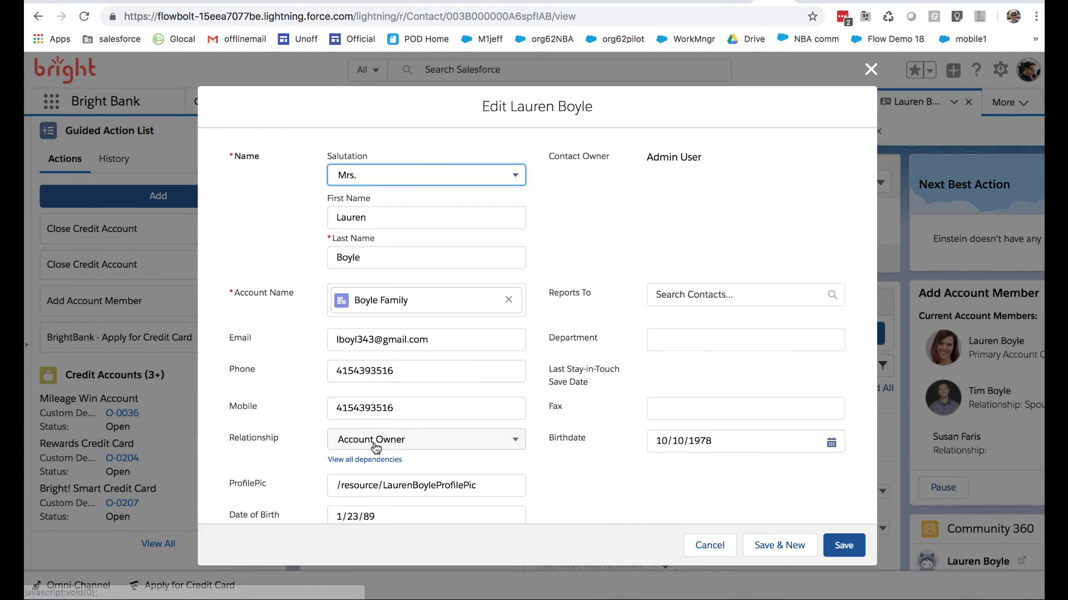
{"action": "scroll", "coordinate": [373, 444], "scroll_direction": "down", "scroll_amount": 15}
{"action": "scroll", "coordinate": [373, 445], "scroll_direction": "up", "scroll_amount": 5}
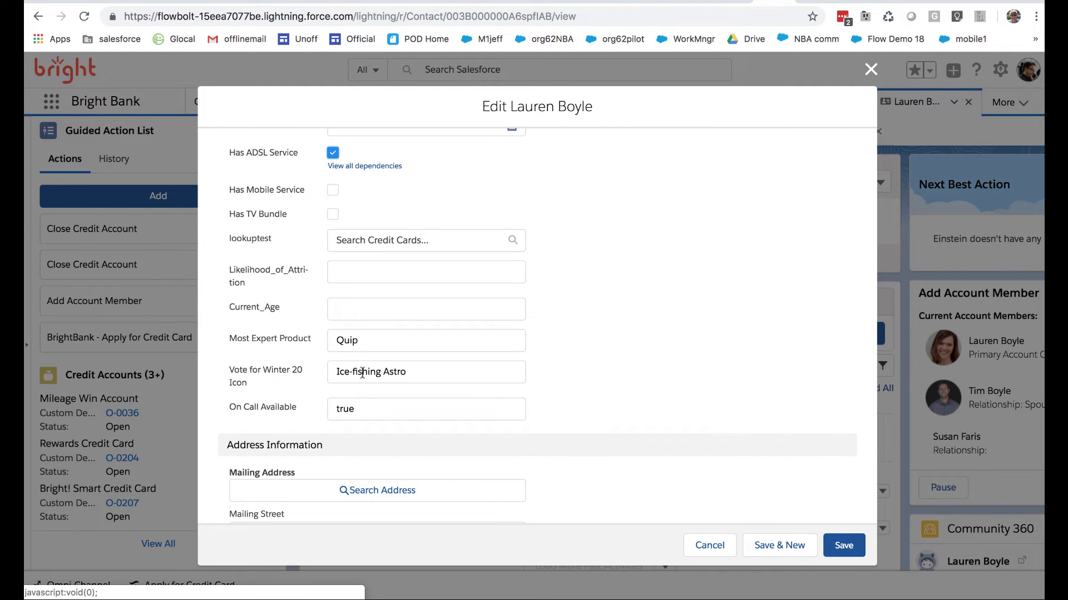
{"action": "left_click", "coordinate": [714, 545]}
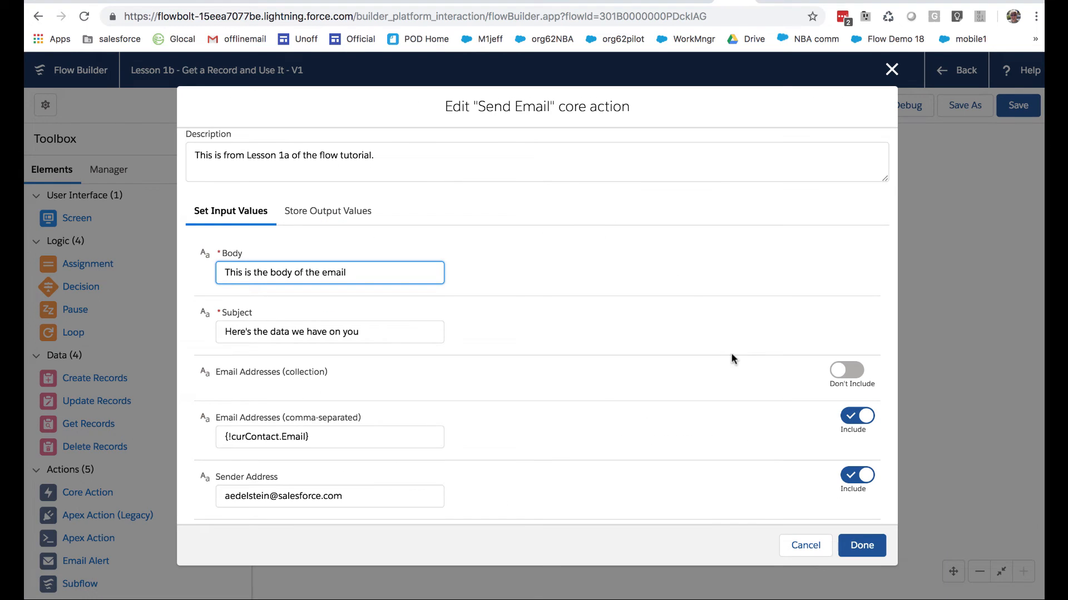
Finish editing the email action in Flow Builder and check where the curContact record variable is used
{"action": "left_click", "coordinate": [849, 545]}
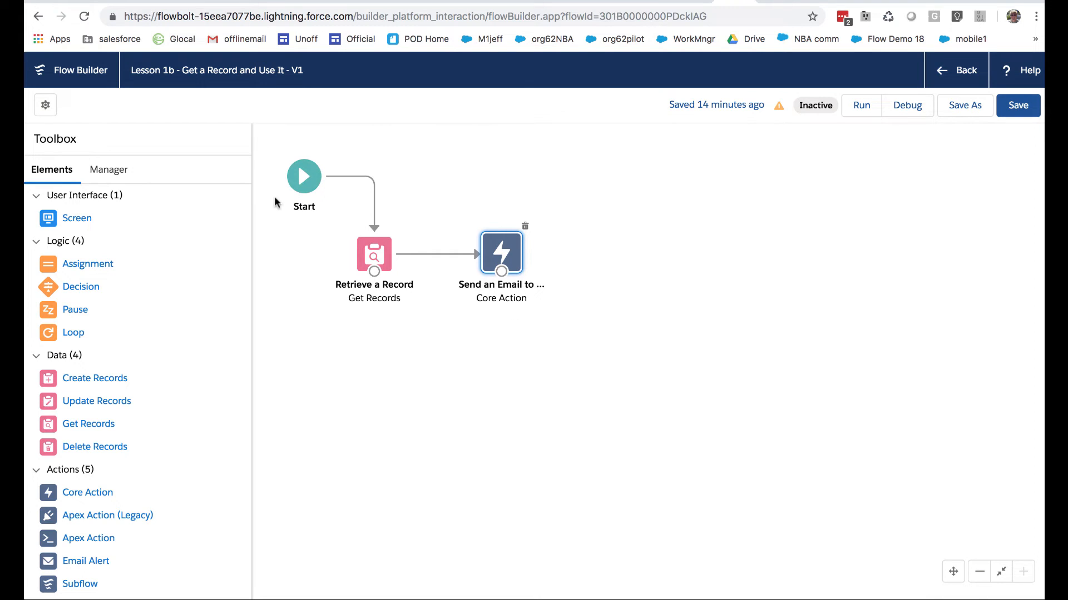
{"action": "left_click", "coordinate": [115, 171]}
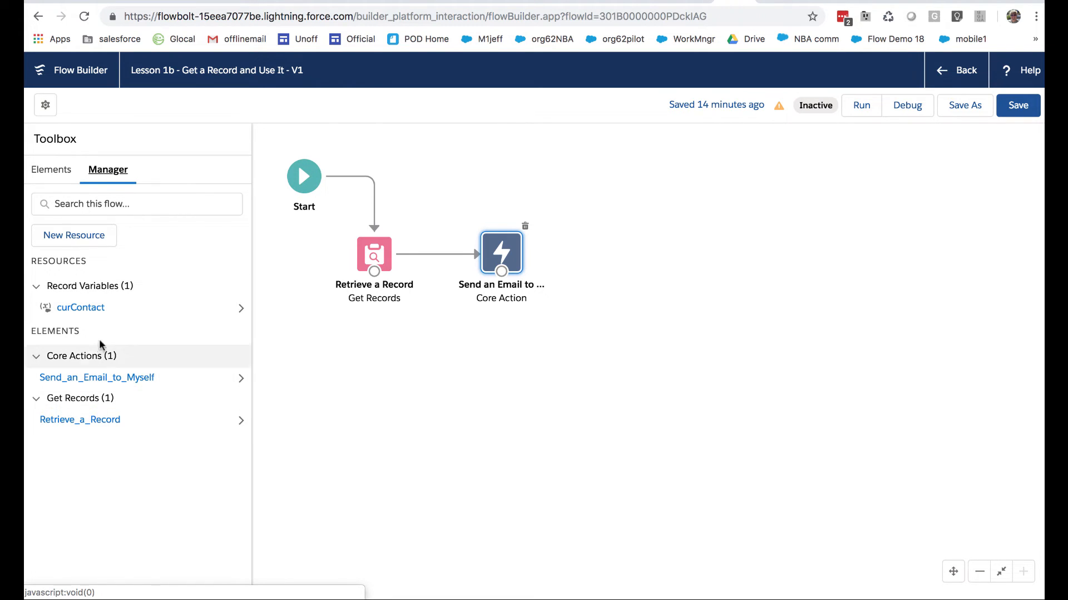
{"action": "left_click", "coordinate": [236, 307]}
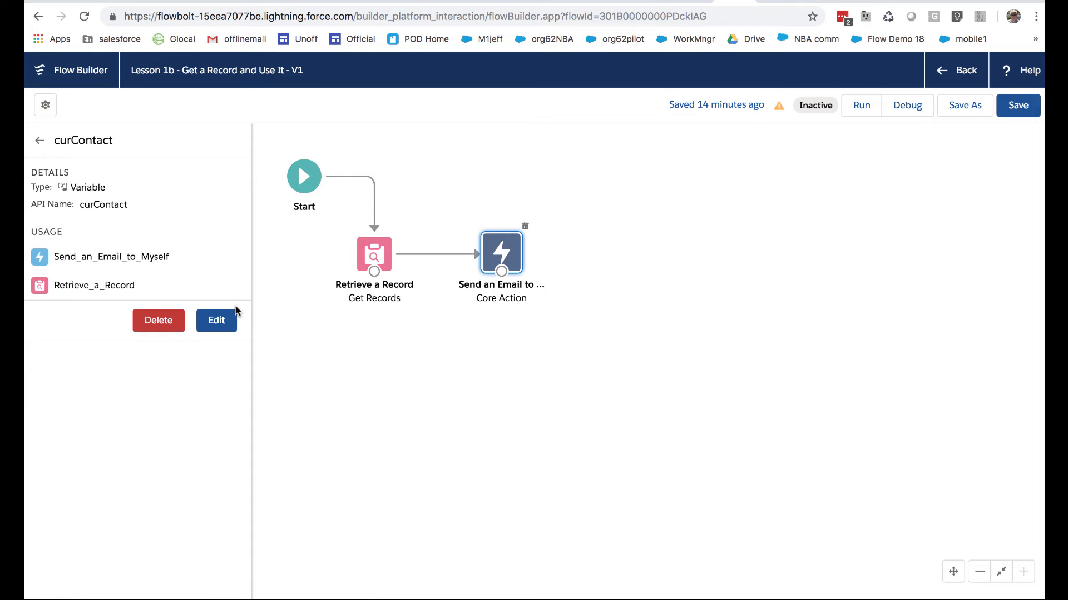
{"action": "left_click", "coordinate": [40, 140]}
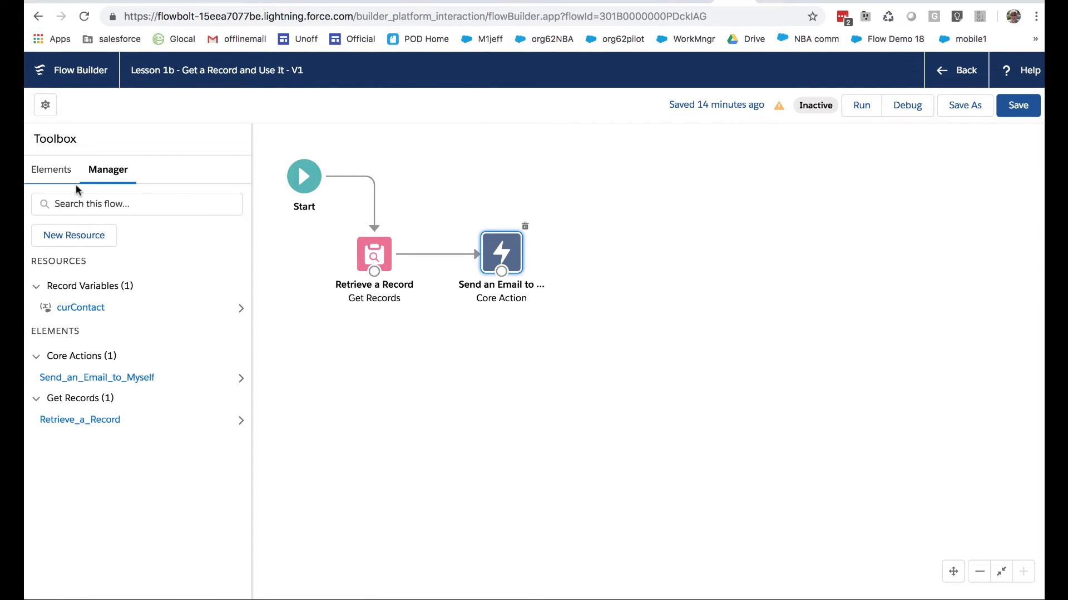
Create a new flow resource of type Text Template with the API name EmailBody
{"action": "left_click", "coordinate": [81, 236]}
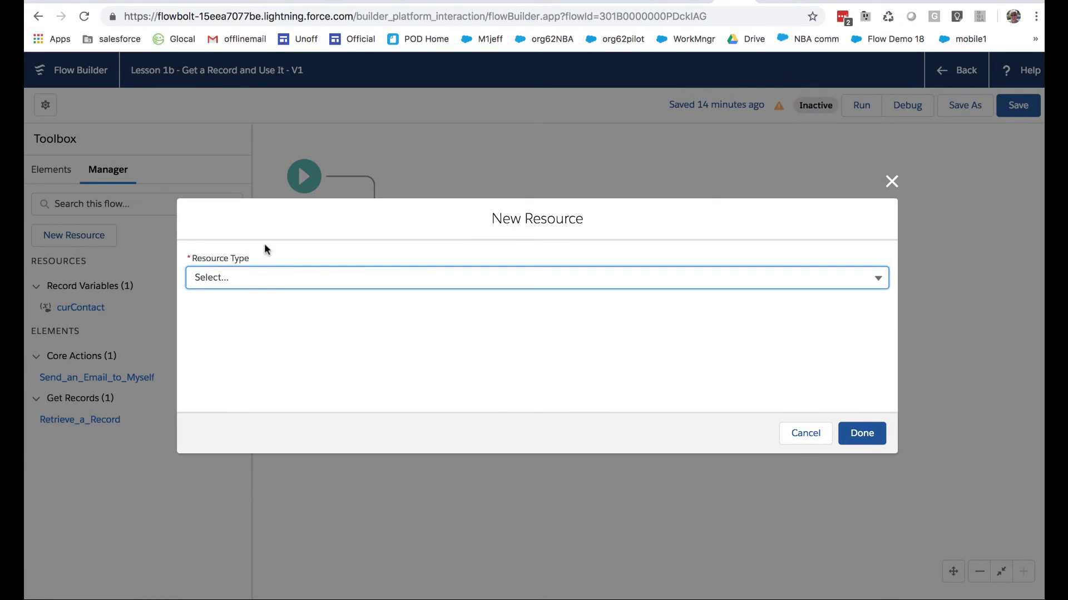
{"action": "left_click", "coordinate": [265, 283]}
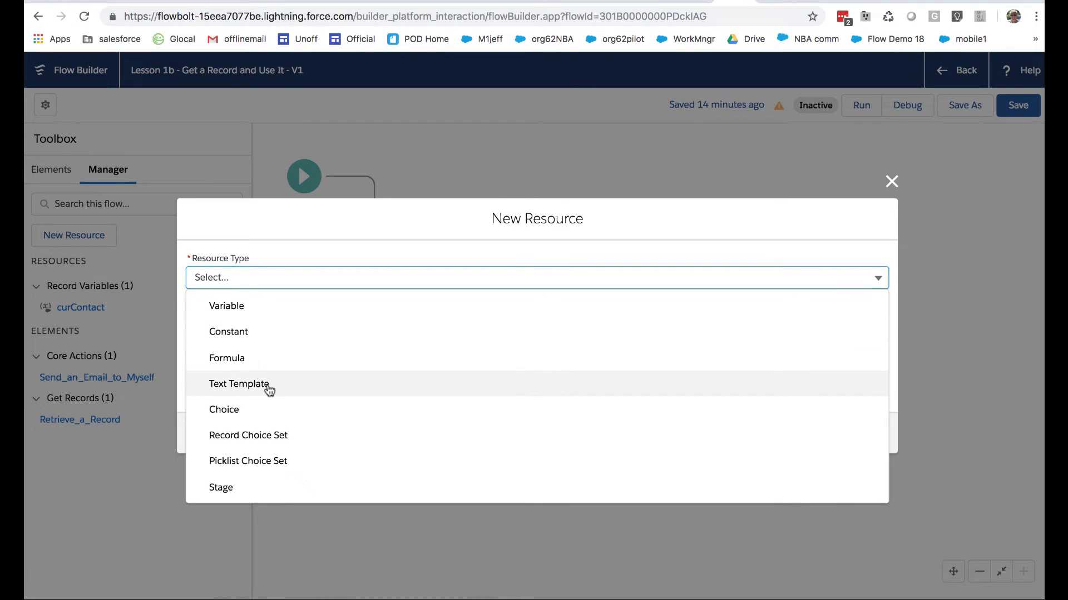
{"action": "left_click", "coordinate": [269, 383]}
{"action": "left_click", "coordinate": [257, 279]}
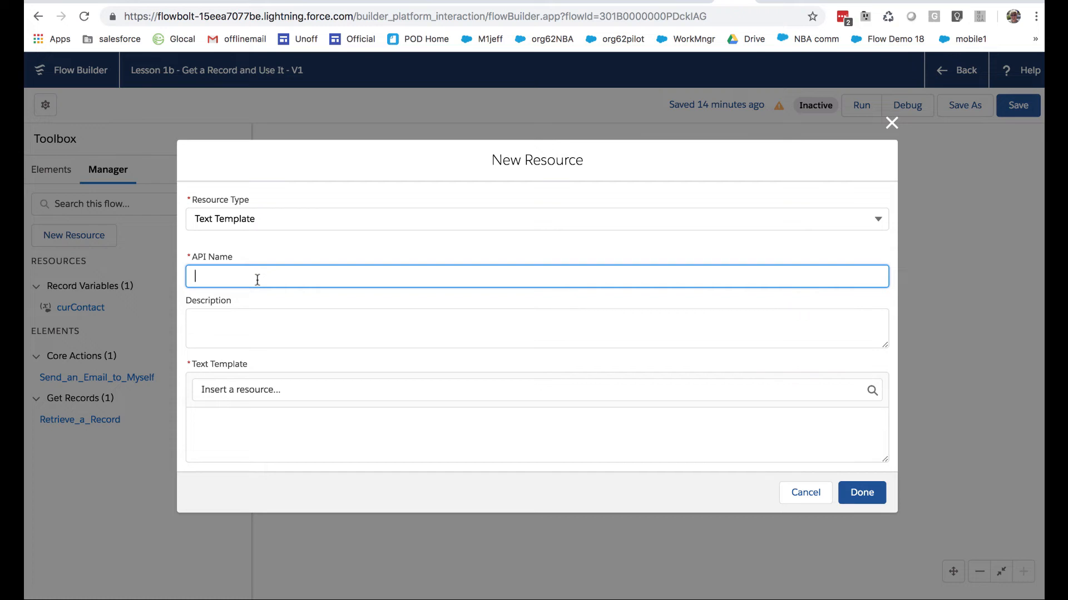
{"action": "type", "text": "EmailBody"}
Set the text template's description to "This is the text template used for merging in contact data."
{"action": "left_click", "coordinate": [288, 325]}
{"action": "type", "text": "This "}
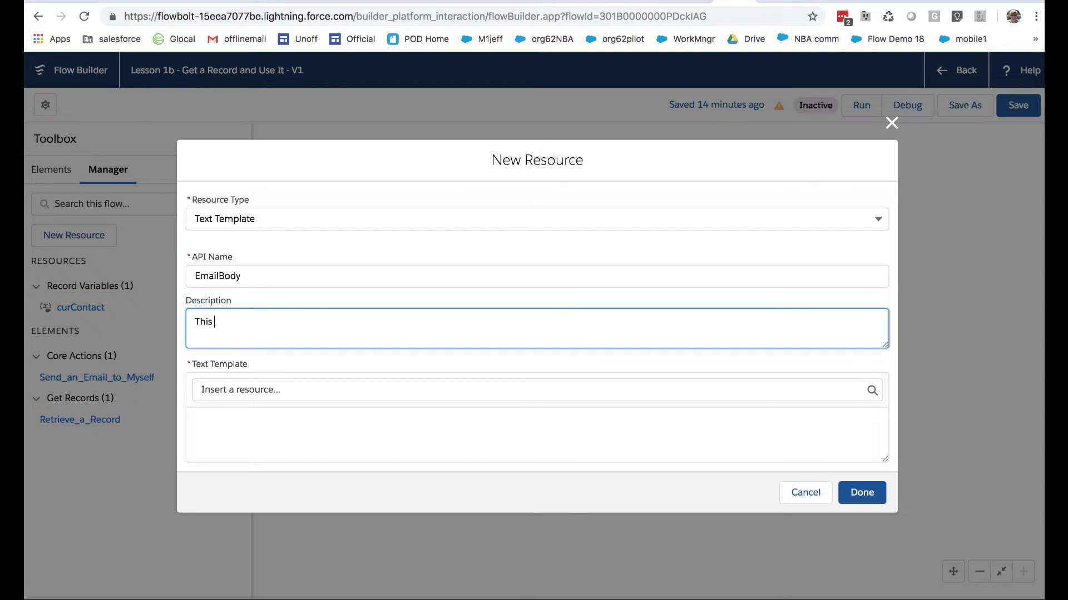
{"action": "type", "text": "is the text template use"}
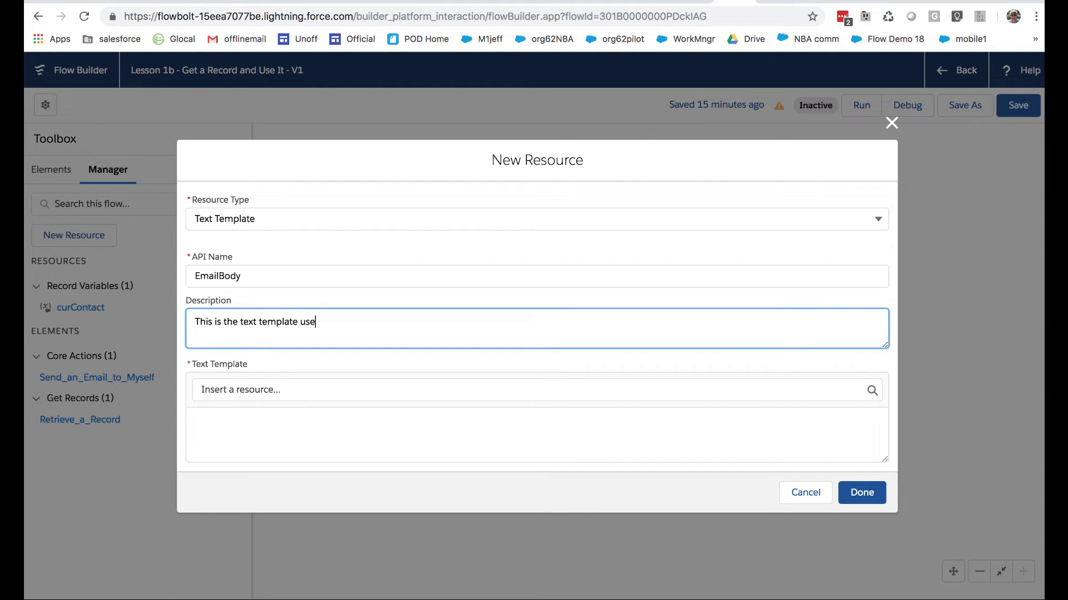
{"action": "type", "text": "d for merging in contact data."}
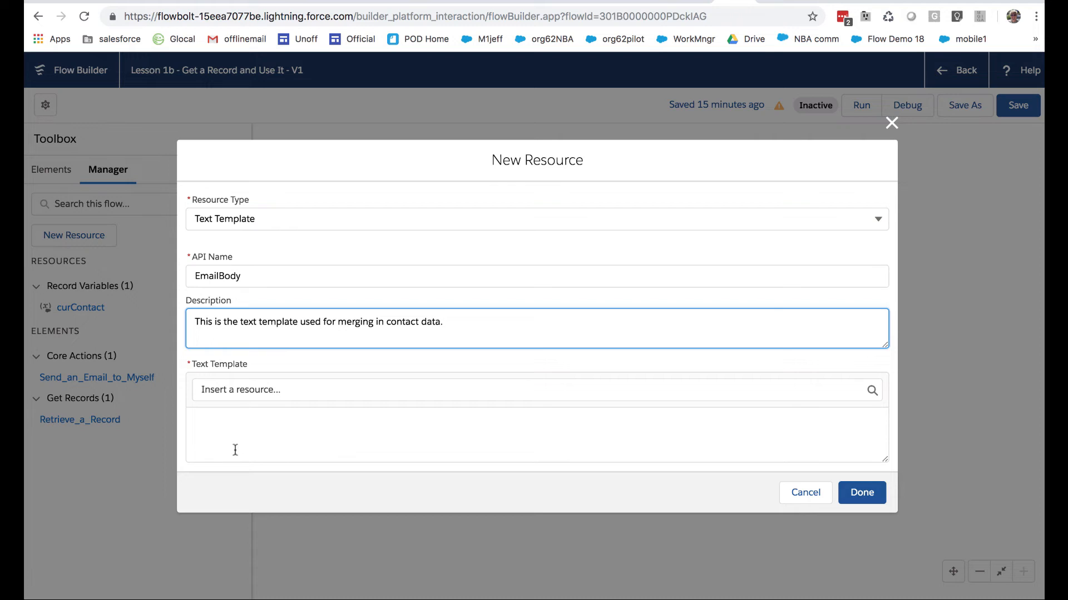
Write "Here's what we know about you:" and "You voted in the following way for the Winter 20 Salesforce Edition Icon:" as the template text
{"action": "left_click", "coordinate": [251, 436]}
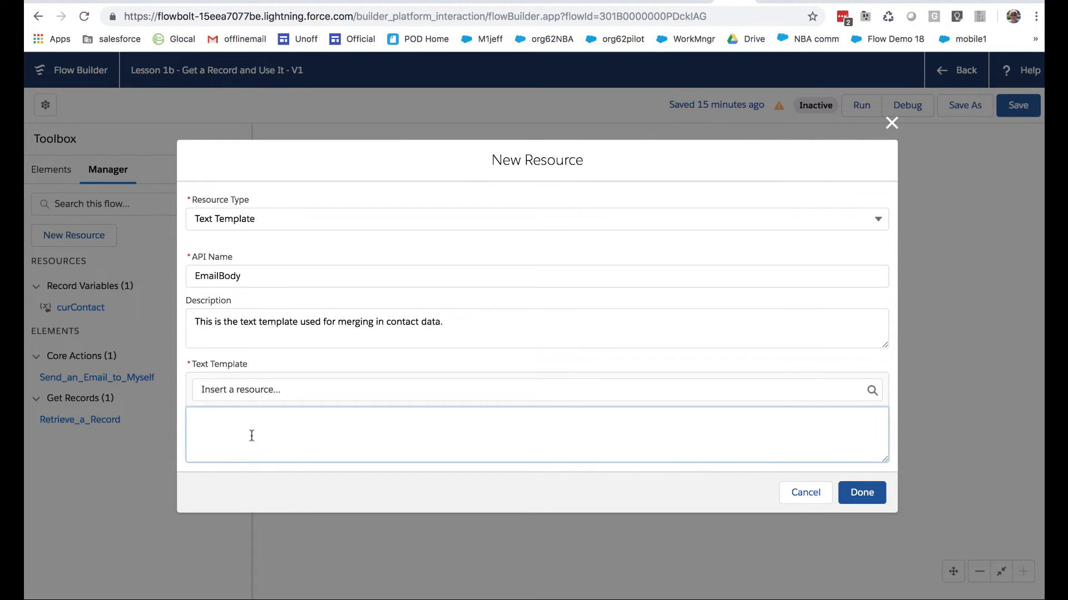
{"action": "type", "text": "Here'"}
{"action": "type", "text": "s what we know"}
{"action": "type", "text": " about you: "}
{"action": "type", "text": "You vote"}
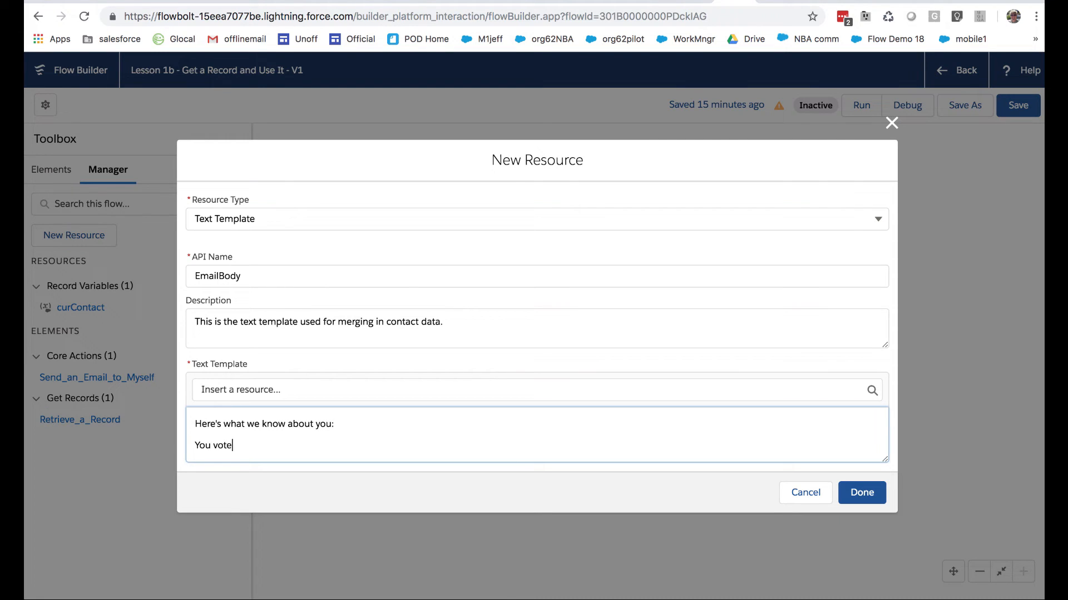
{"action": "type", "text": "d in the following way for the Winter 20"}
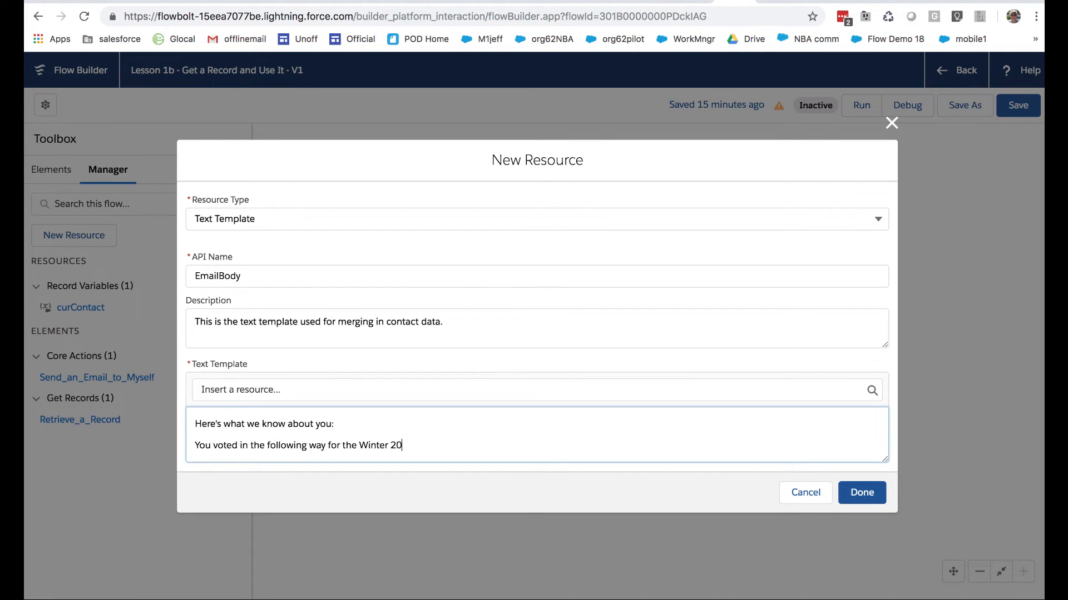
{"action": "type", "text": " Salesforce Edition Icon:"}
Insert the curContact field Vote_for_Winter_20_Icon__c at the end of the Winter 20 icon line
{"action": "left_click", "coordinate": [442, 390]}
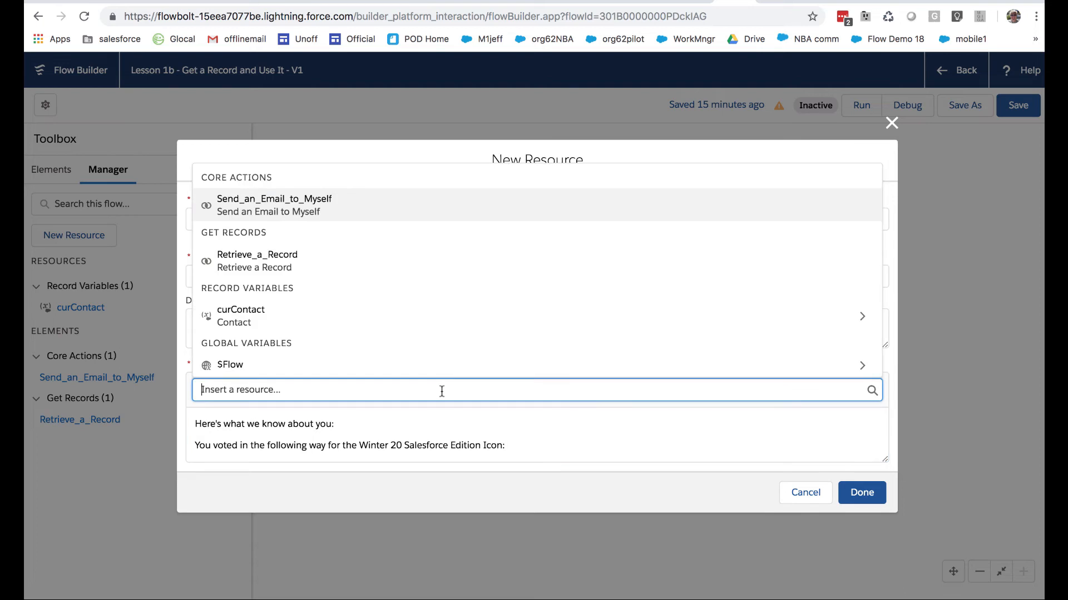
{"action": "left_click", "coordinate": [377, 326]}
{"action": "scroll", "coordinate": [377, 325], "scroll_direction": "down", "scroll_amount": 20}
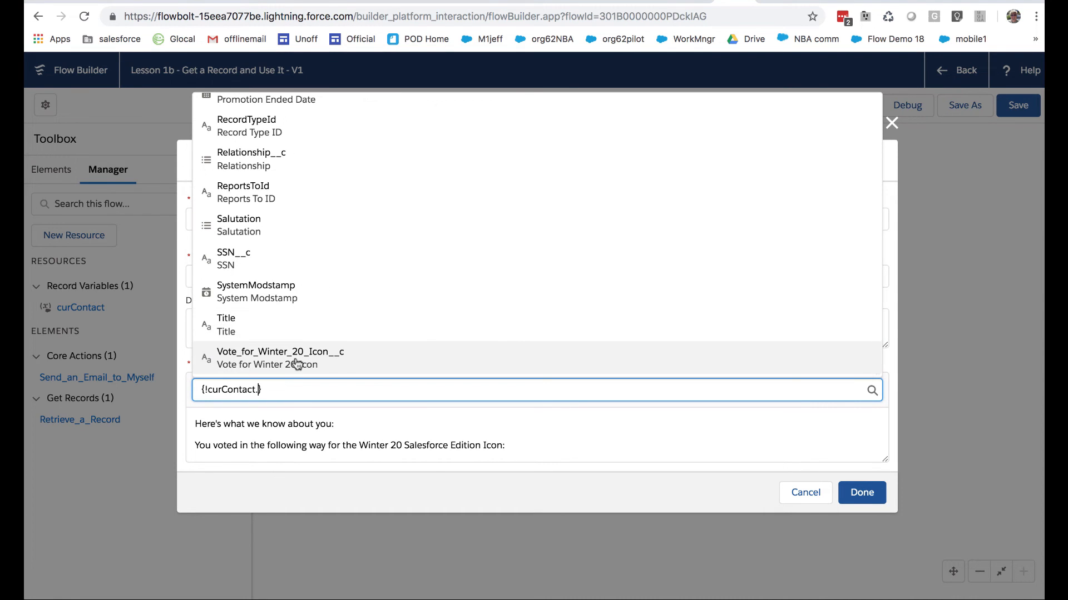
{"action": "left_click", "coordinate": [297, 362]}
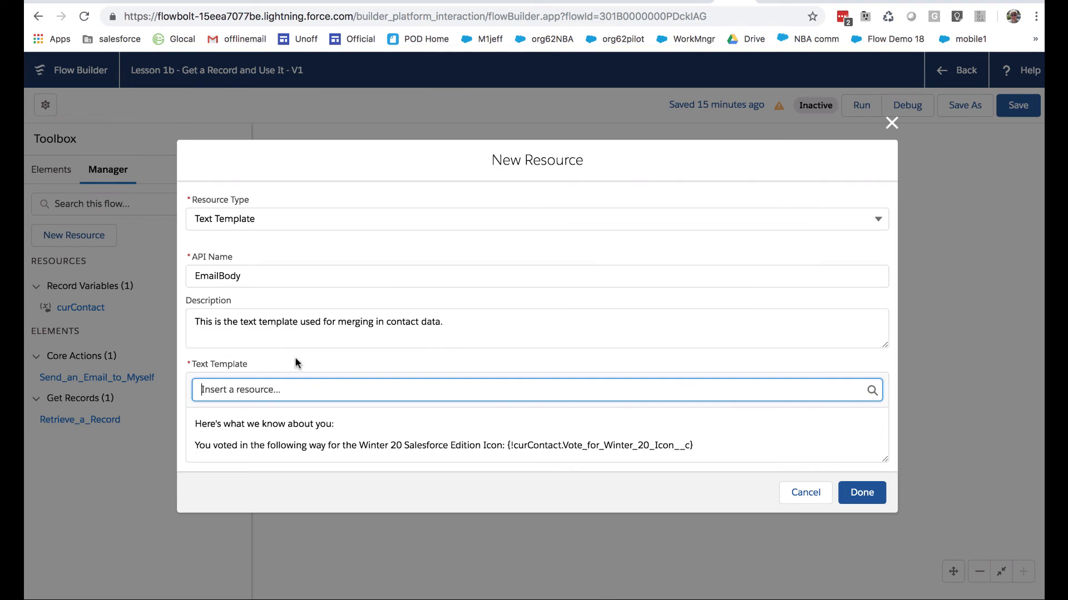
Add the line "You are most expert in the following Salesforce product:" below the vote line of the template
{"action": "left_click", "coordinate": [716, 444]}
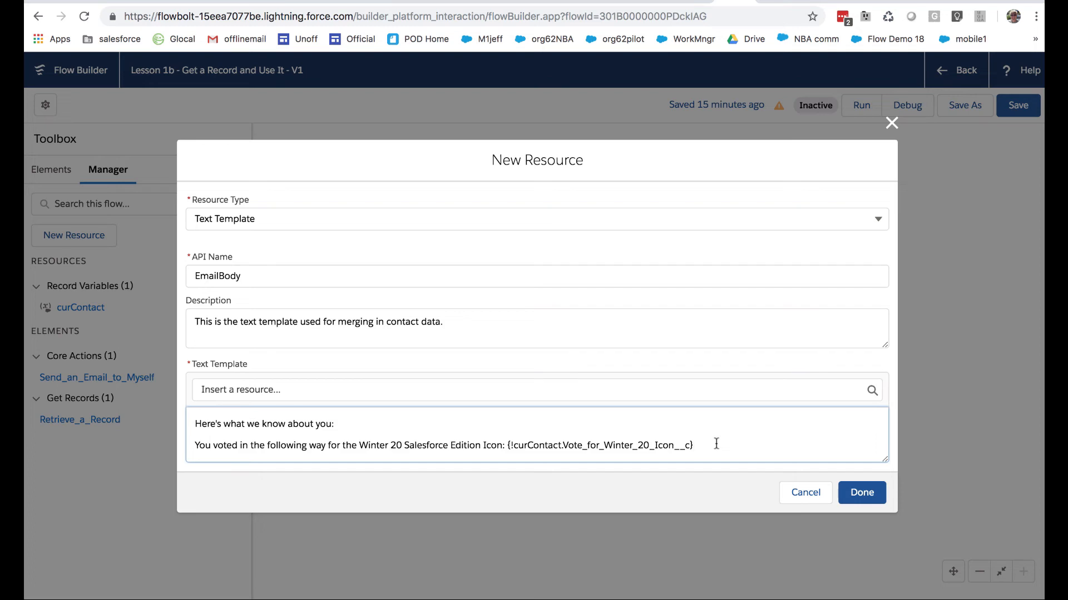
{"action": "key", "text": "Return"}
{"action": "key", "text": "Return"}
{"action": "type", "text": "Y"}
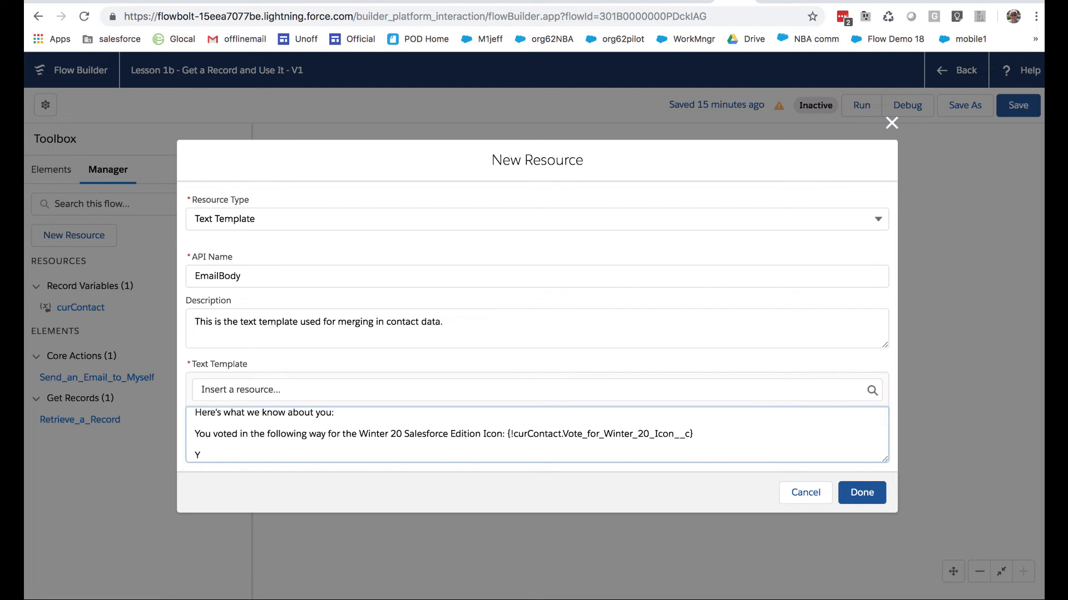
{"action": "type", "text": "ou are most expert in the following Sale"}
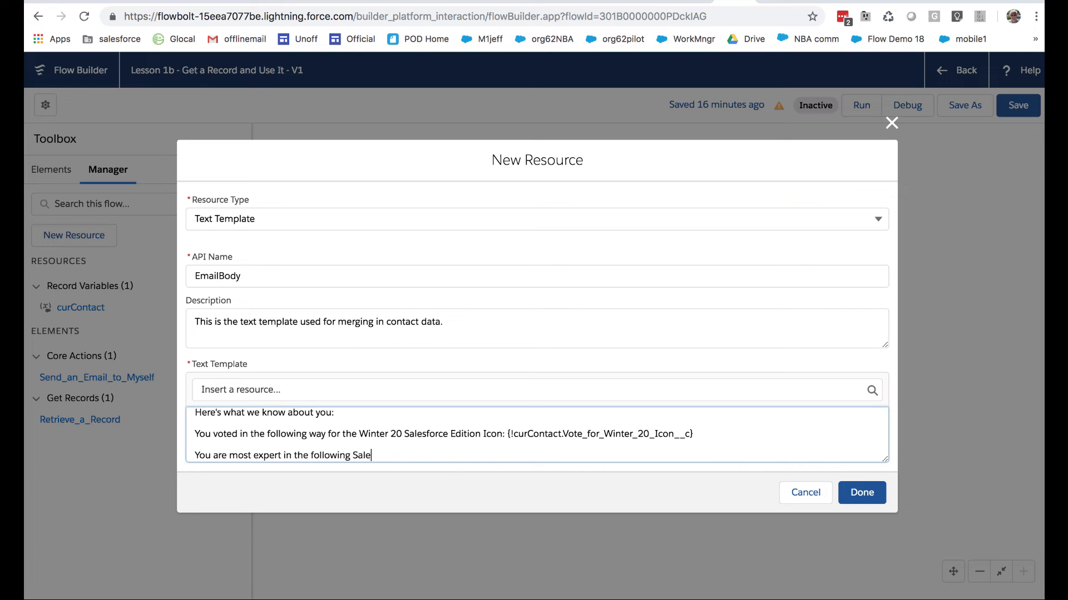
{"action": "type", "text": "sforce product:"}
Insert the curContact field Most_Expert_Product__c at the end of the Salesforce product line of the template
{"action": "left_click", "coordinate": [779, 389]}
{"action": "left_click", "coordinate": [476, 317]}
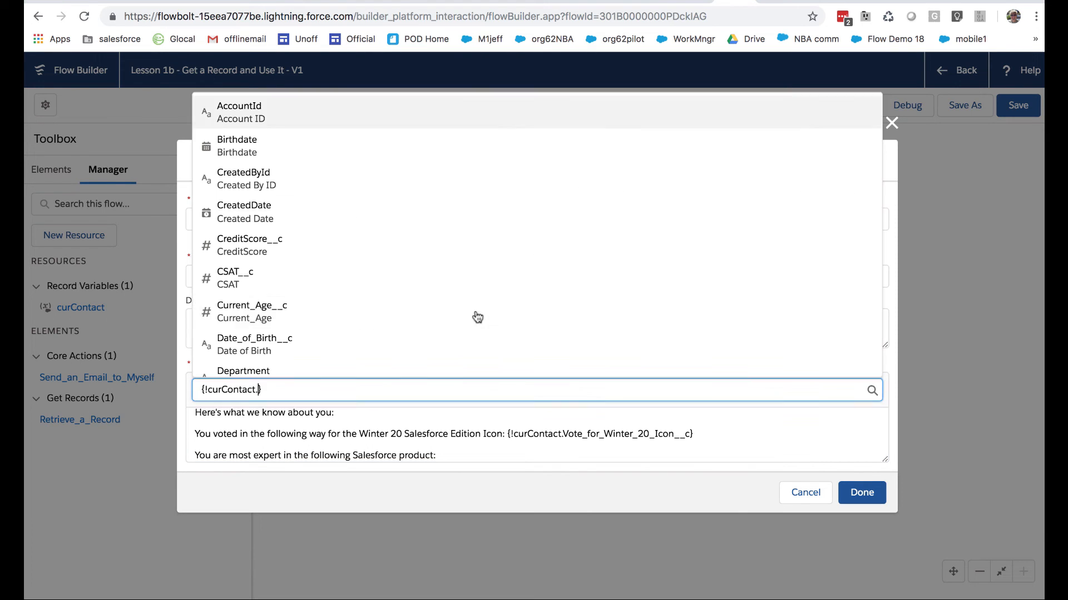
{"action": "scroll", "coordinate": [426, 333], "scroll_direction": "down", "scroll_amount": 1}
{"action": "scroll", "coordinate": [425, 333], "scroll_direction": "down", "scroll_amount": 20}
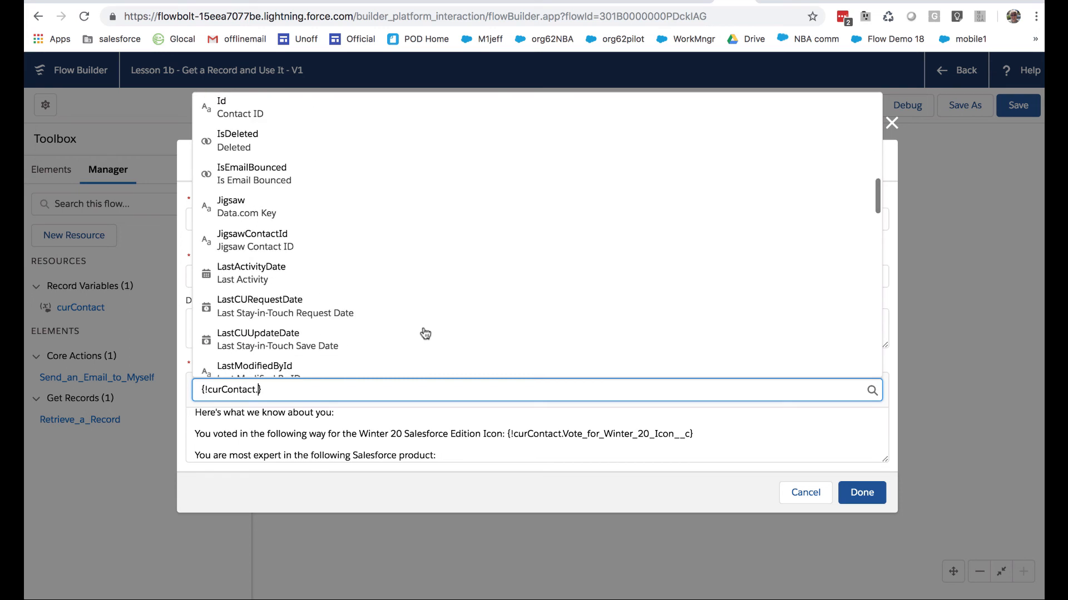
{"action": "scroll", "coordinate": [425, 334], "scroll_direction": "down", "scroll_amount": 10}
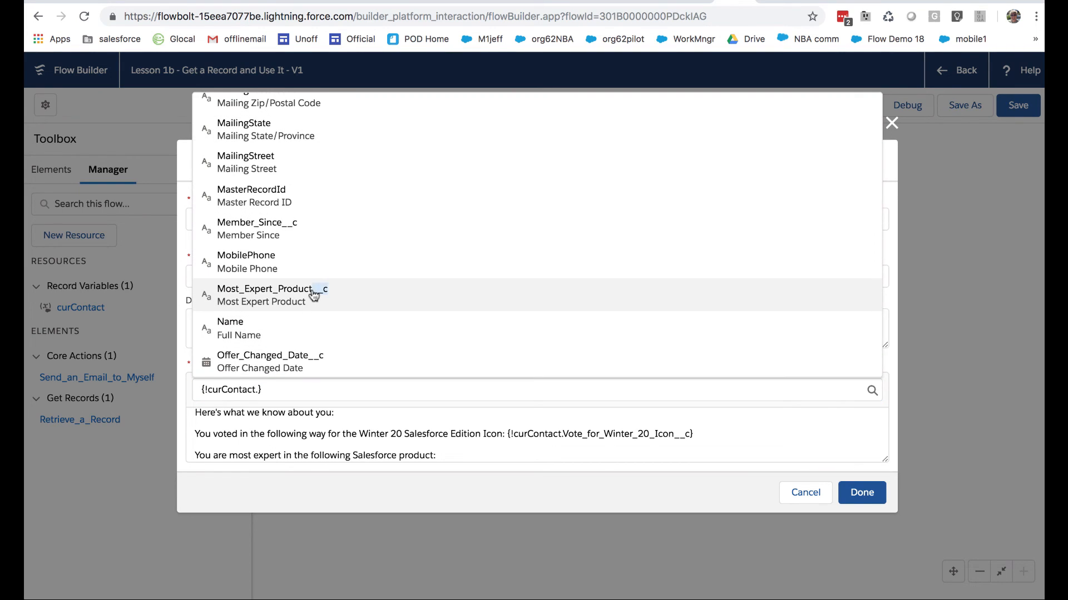
{"action": "left_click", "coordinate": [323, 292]}
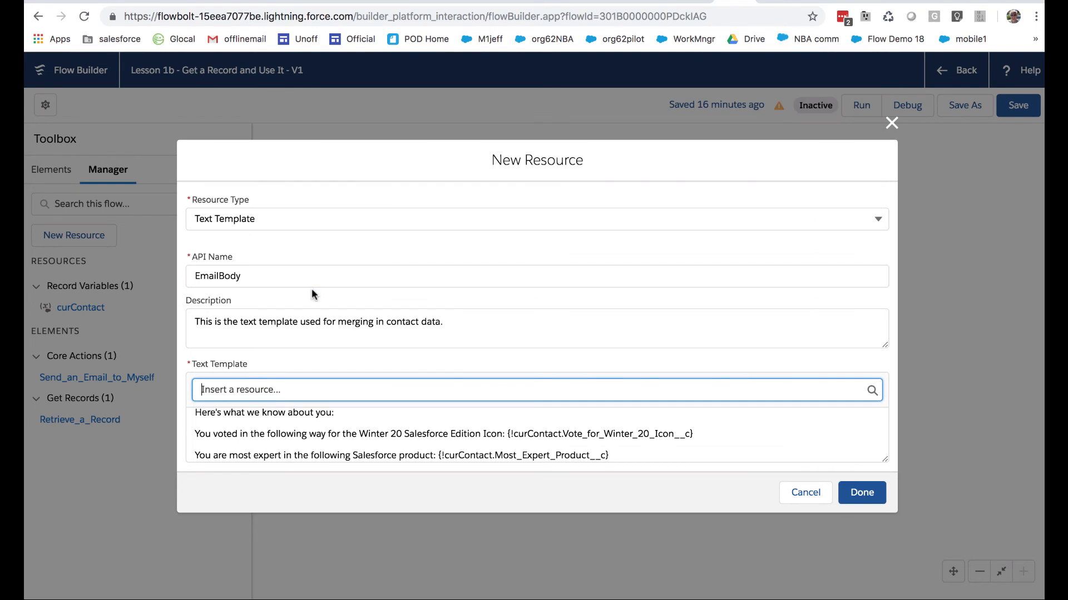
{"action": "left_click", "coordinate": [617, 452]}
{"action": "scroll", "coordinate": [642, 450], "scroll_direction": "down", "scroll_amount": 1}
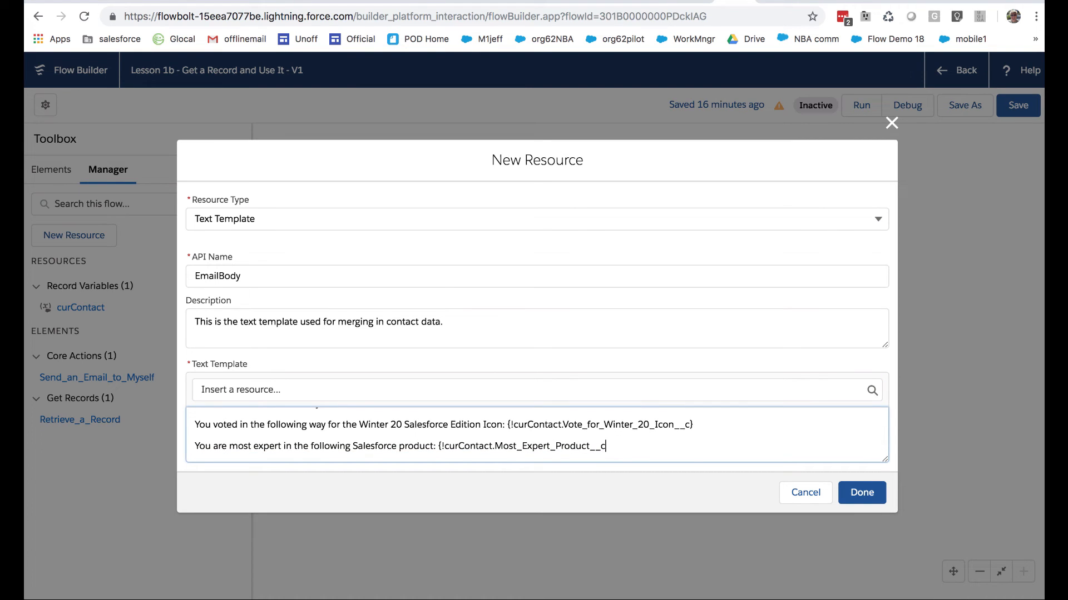
{"action": "type", "text": "}"}
Add the line "Your current on call status is" below the most expert product line of the template
{"action": "scroll", "coordinate": [670, 451], "scroll_direction": "down", "scroll_amount": 1}
{"action": "type", "text": "You"}
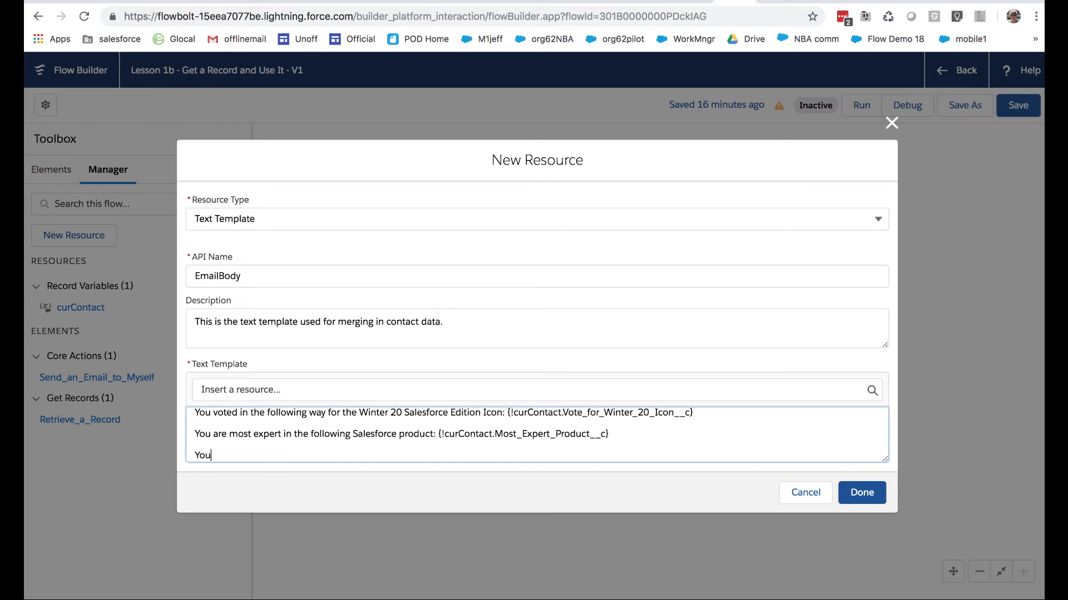
{"action": "type", "text": "r current on call status is"}
Insert the curContact field On_Call_Available__c at the end of the on call status line and finish the EmailBody resource
{"action": "left_click", "coordinate": [675, 396]}
{"action": "left_click", "coordinate": [426, 309]}
{"action": "scroll", "coordinate": [423, 317], "scroll_direction": "down", "scroll_amount": 15}
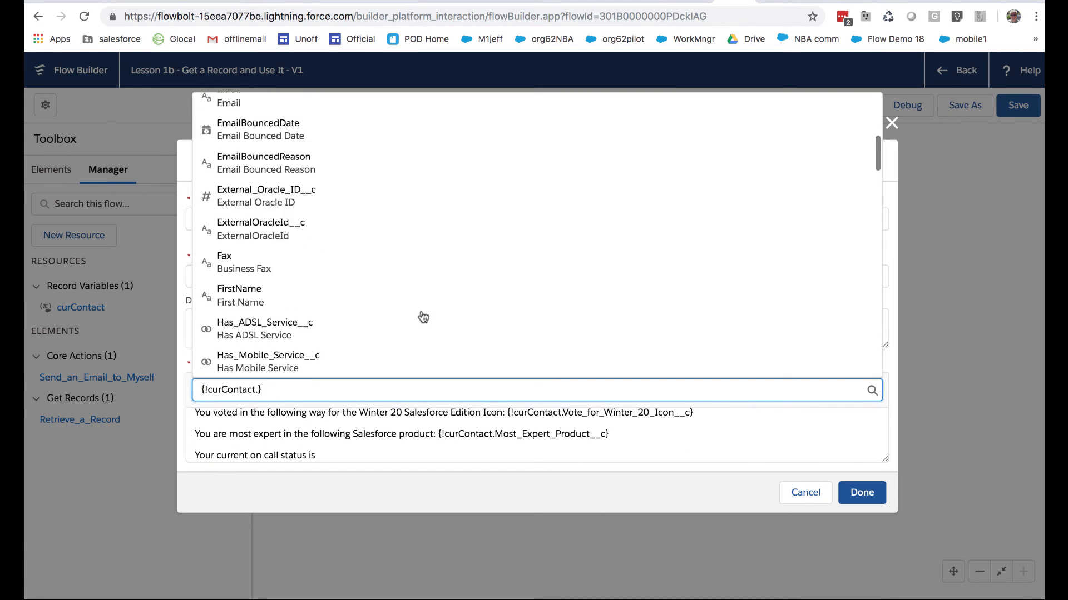
{"action": "scroll", "coordinate": [422, 315], "scroll_direction": "down", "scroll_amount": 12}
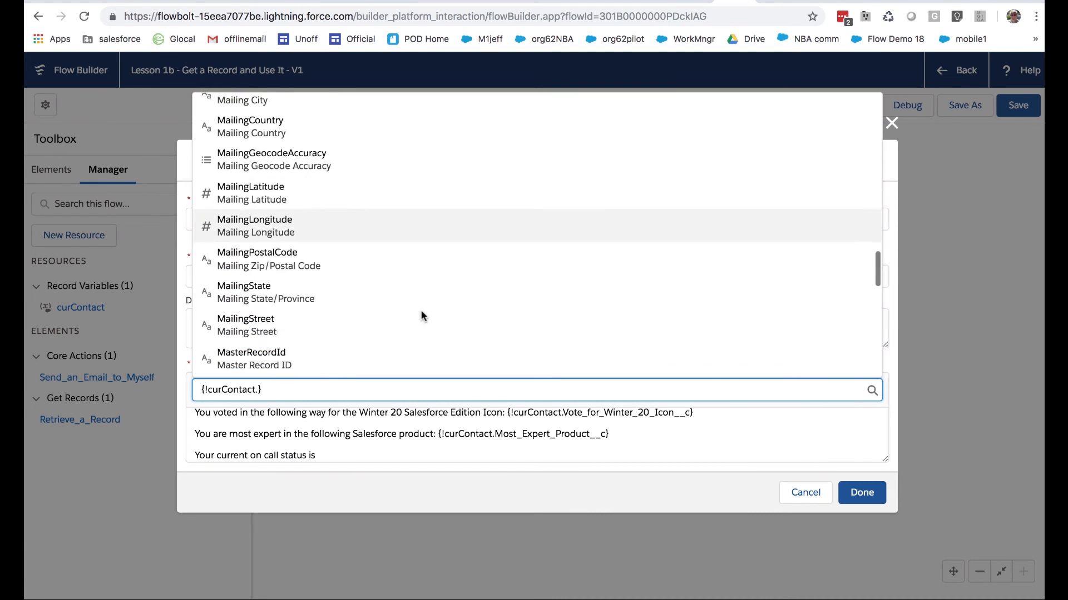
{"action": "left_click", "coordinate": [315, 262]}
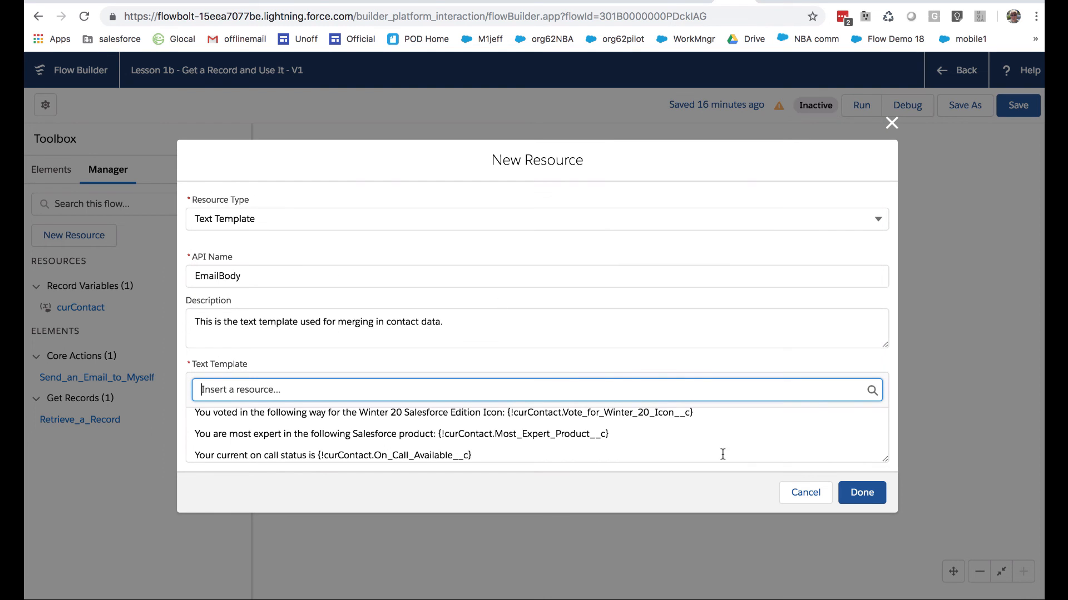
{"action": "left_click", "coordinate": [762, 440]}
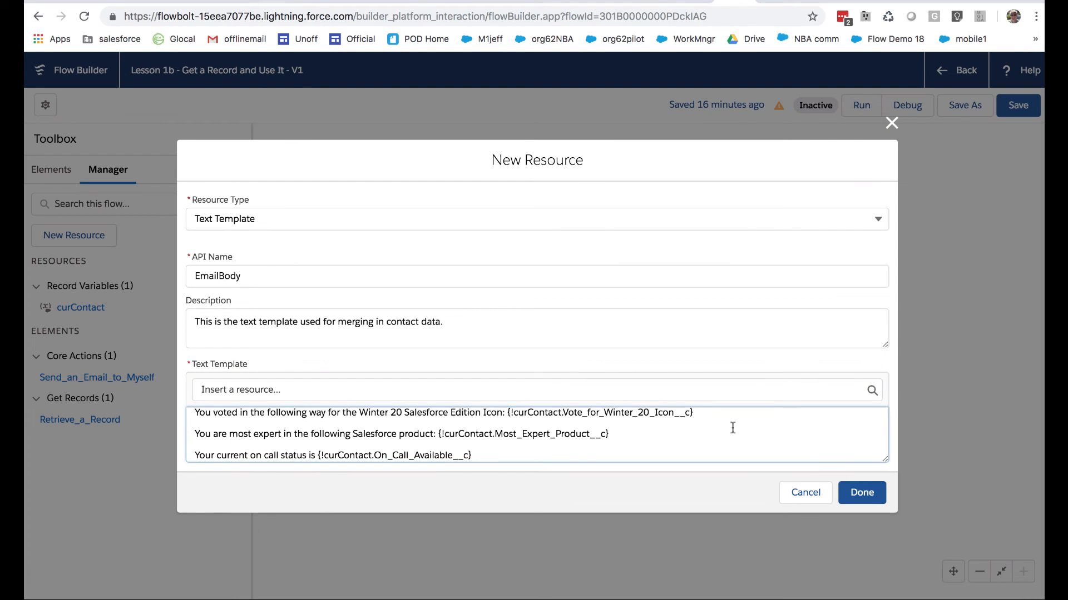
{"action": "left_click", "coordinate": [851, 486]}
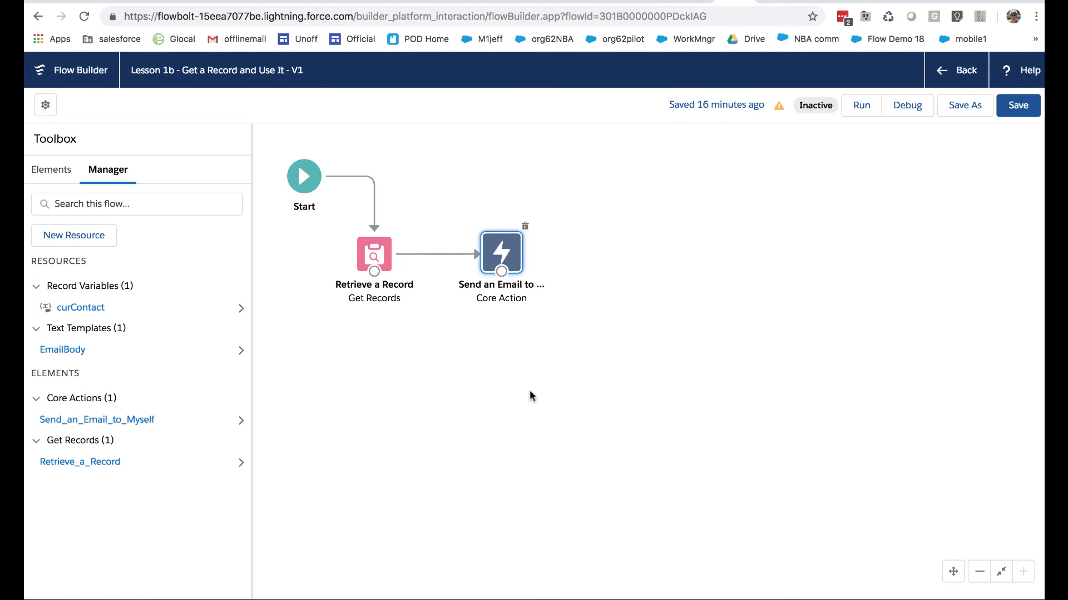
Replace the Subject of the Send an Email to Myself action with the EmailBody text template
{"action": "double_click", "coordinate": [500, 256]}
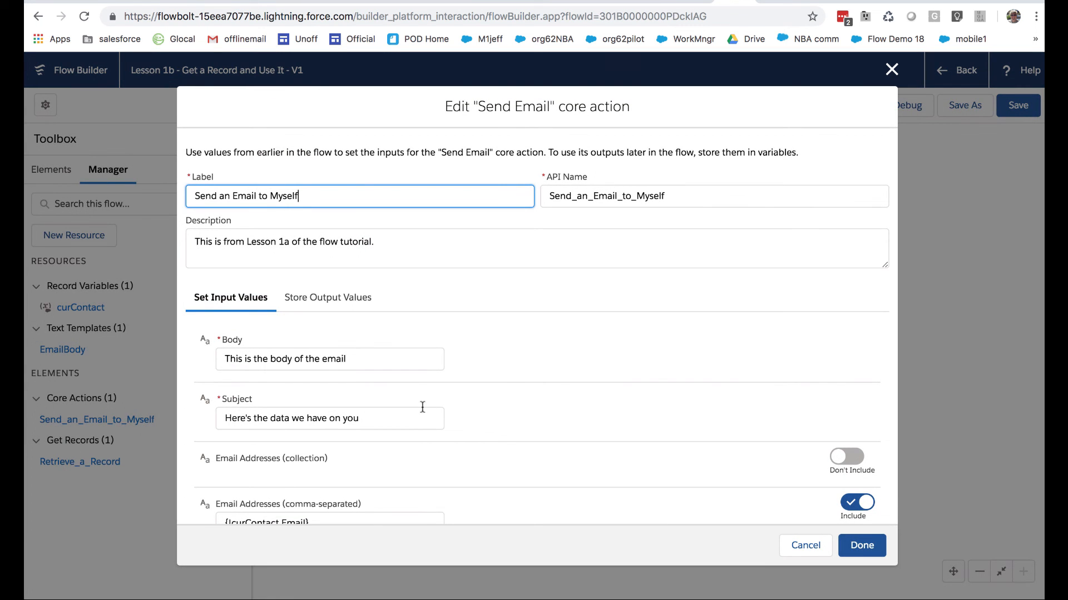
{"action": "left_click", "coordinate": [415, 418]}
{"action": "left_click_drag", "start_coordinate": [359, 418], "coordinate": [222, 418]}
{"action": "key", "text": "BackSpace"}
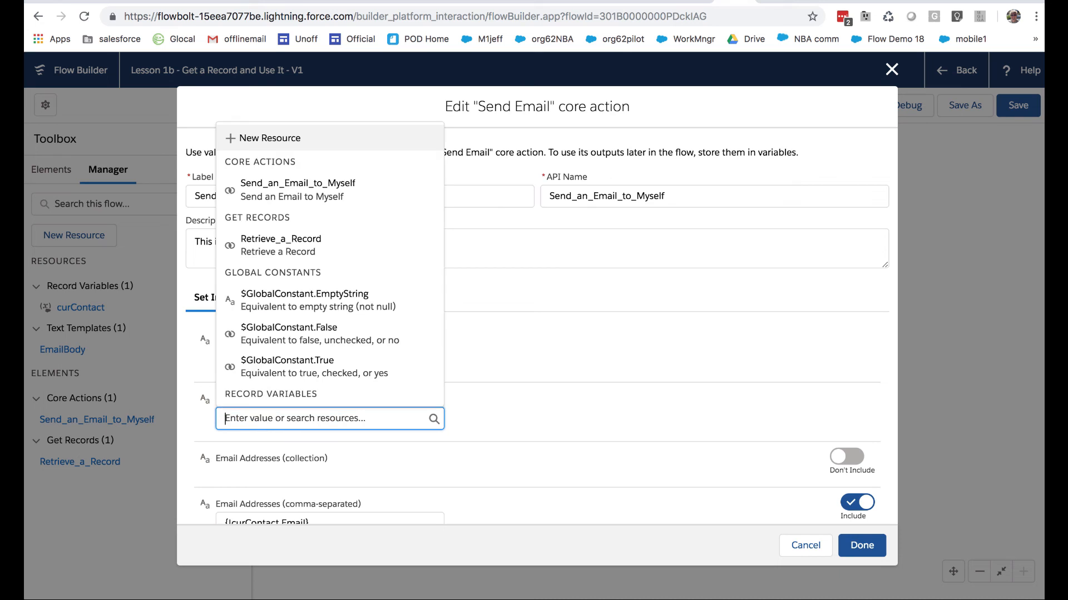
{"action": "scroll", "coordinate": [271, 381], "scroll_direction": "down", "scroll_amount": 5}
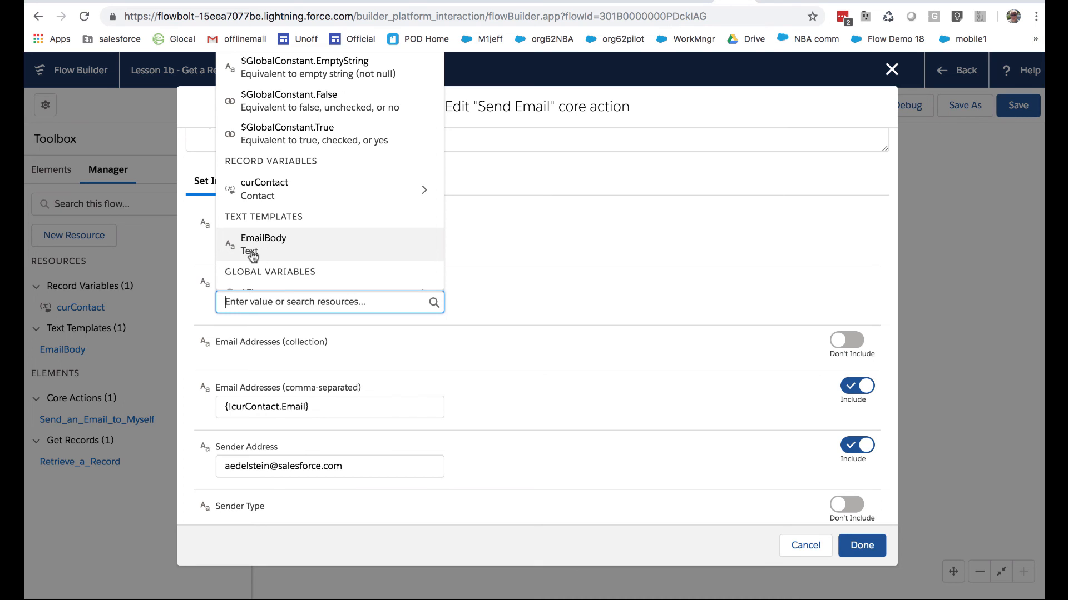
{"action": "left_click", "coordinate": [256, 250]}
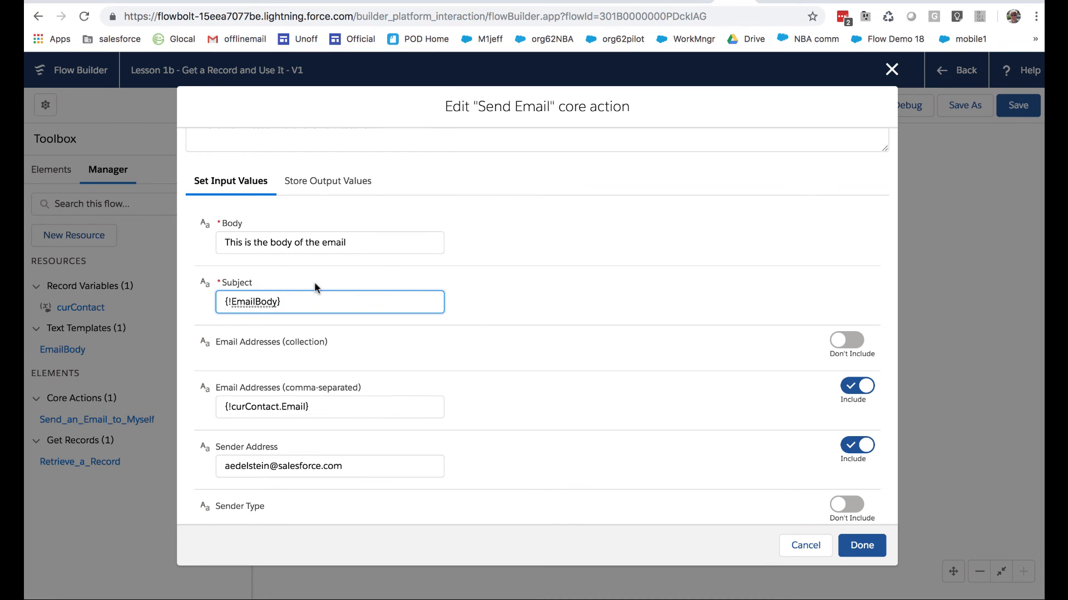
Re-enter {!EmailBody} as the Subject value and finish editing the Send Email action
{"action": "triple_click", "coordinate": [223, 301]}
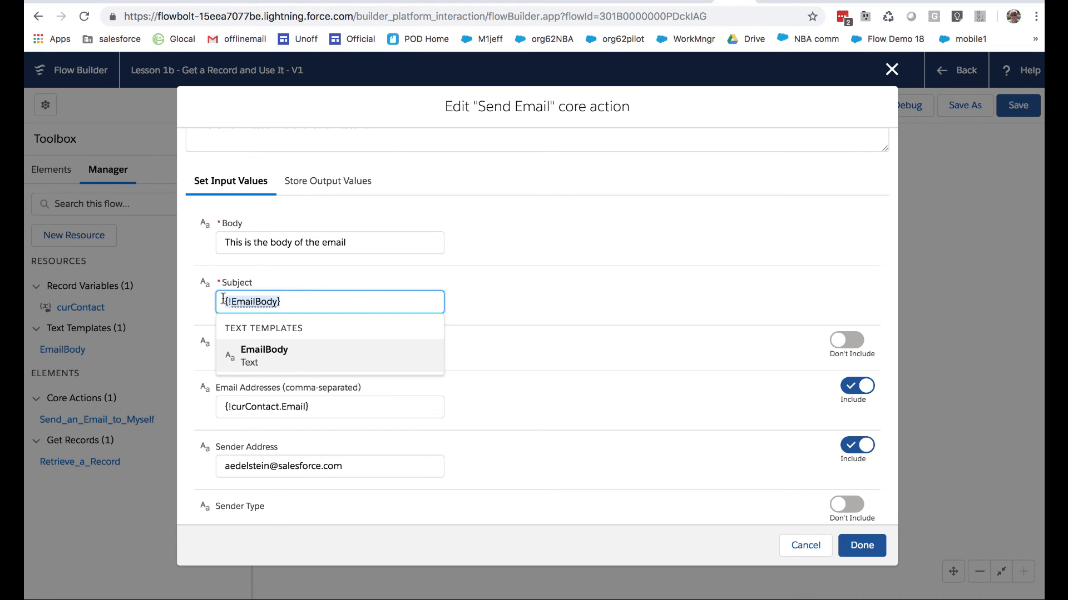
{"action": "type", "text": "{"}
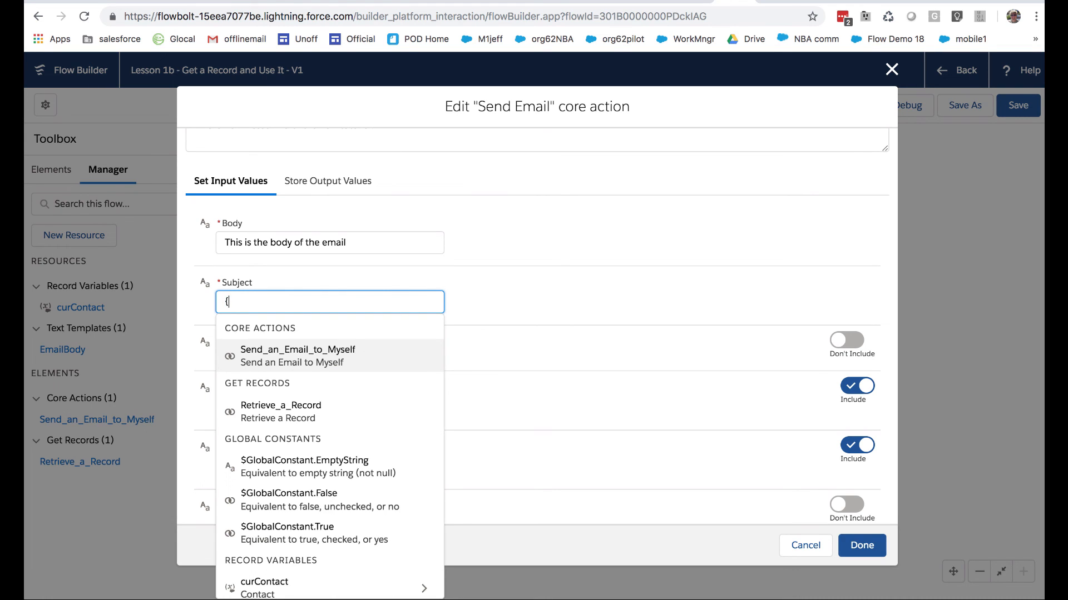
{"action": "type", "text": "!EmailB"}
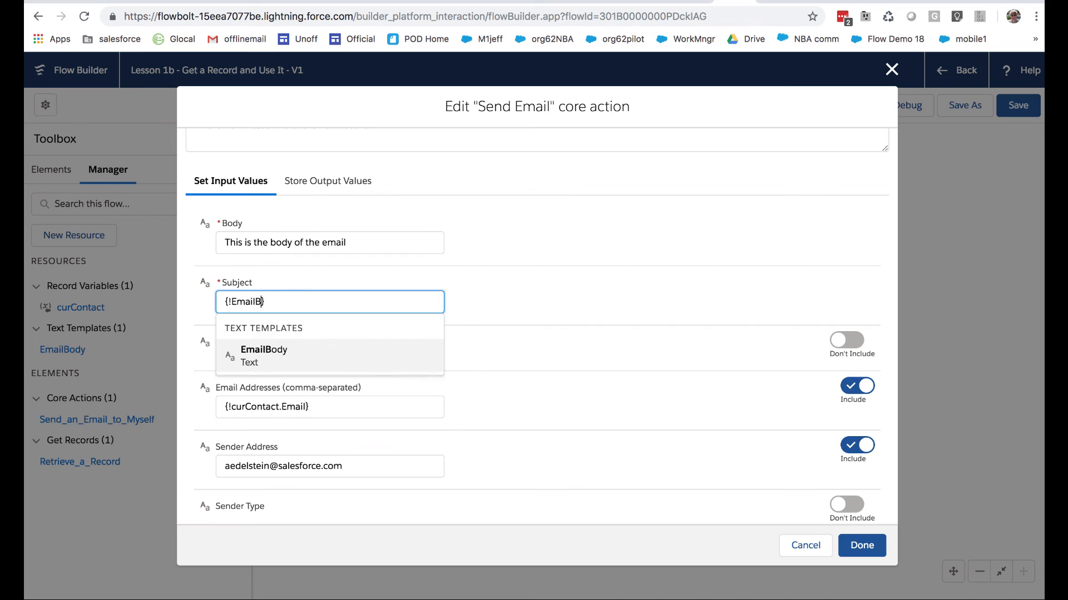
{"action": "type", "text": "ody"}
{"action": "left_click", "coordinate": [492, 300]}
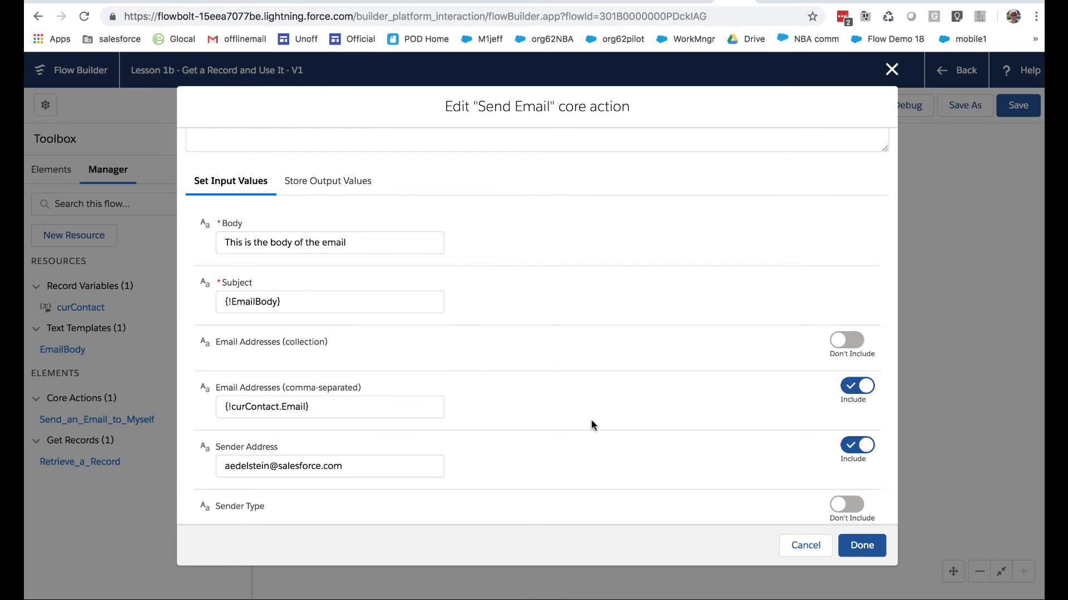
{"action": "left_click", "coordinate": [862, 545]}
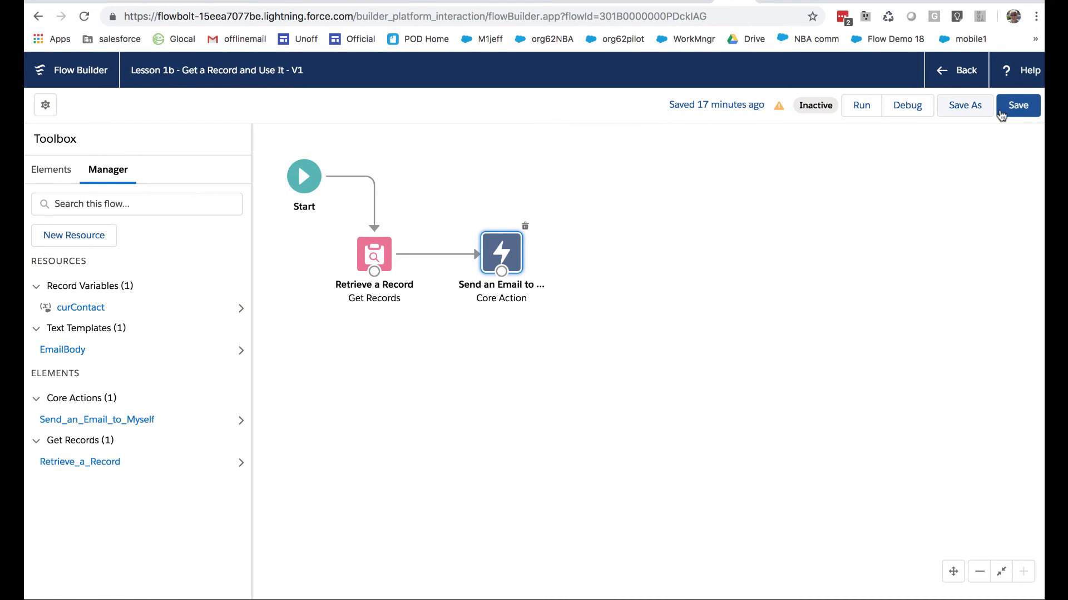
Save the flow and run it
{"action": "left_click", "coordinate": [1015, 105]}
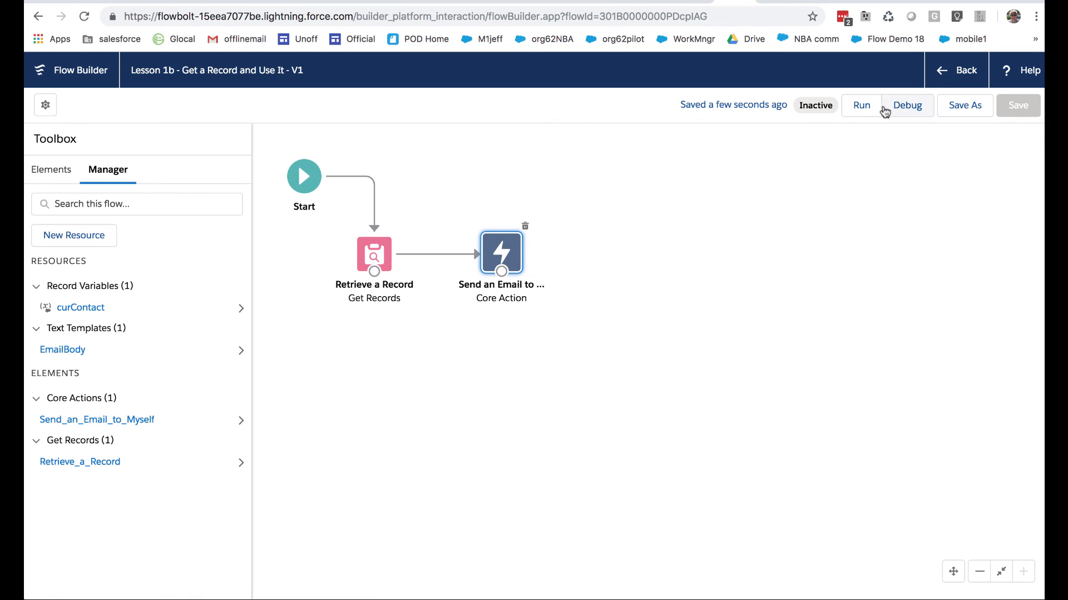
{"action": "left_click", "coordinate": [861, 106]}
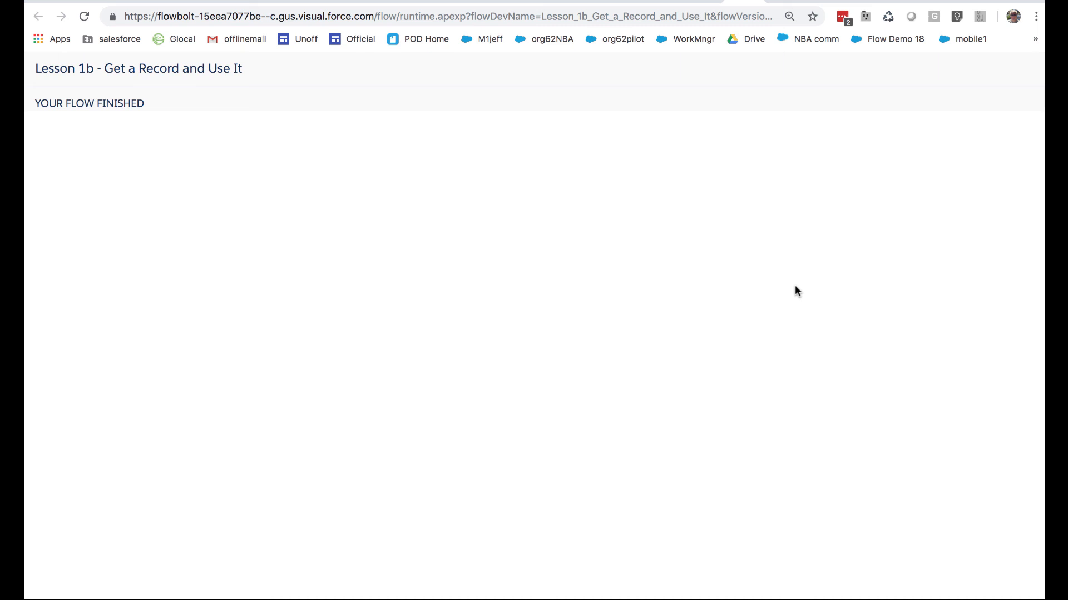
Switch to Gmail, return to the inbox and open the newest email, whose subject starts with "Here's what we know about you"
{"action": "key", "text": "ctrl+Right"}
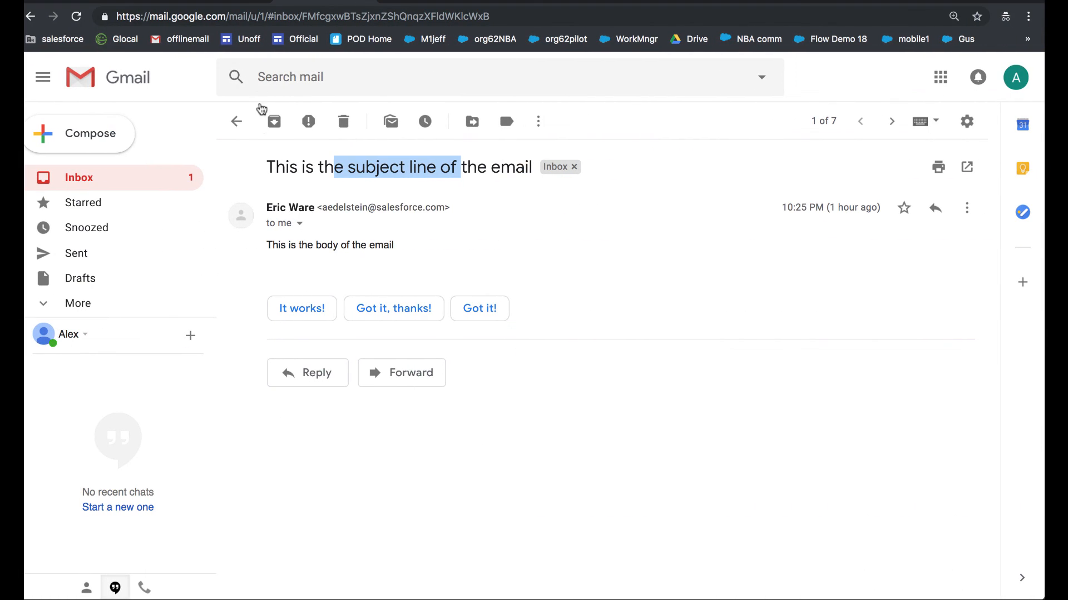
{"action": "left_click", "coordinate": [234, 123]}
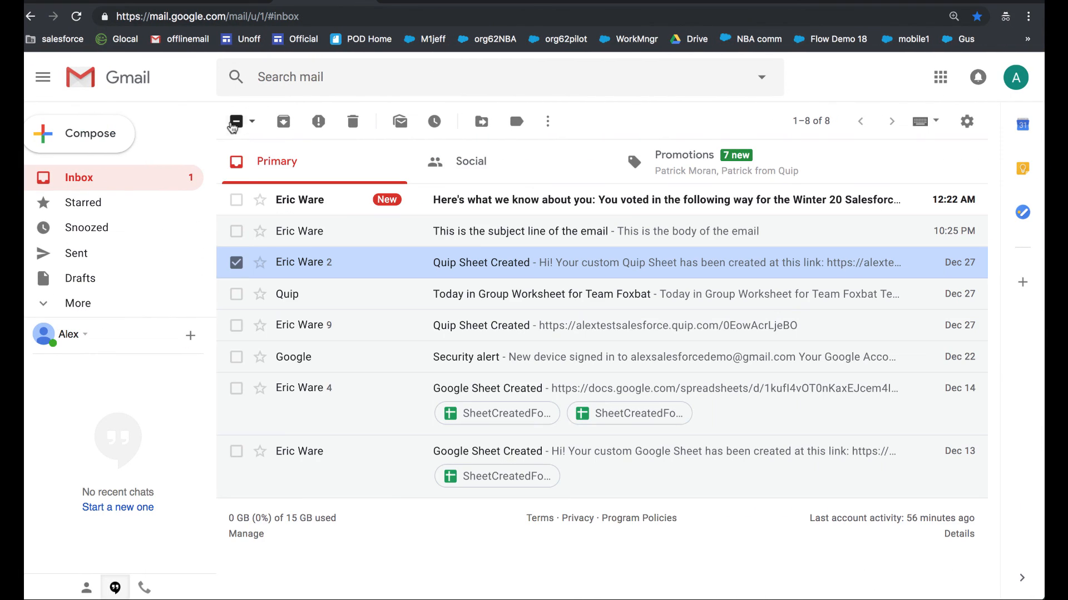
{"action": "left_click", "coordinate": [554, 207]}
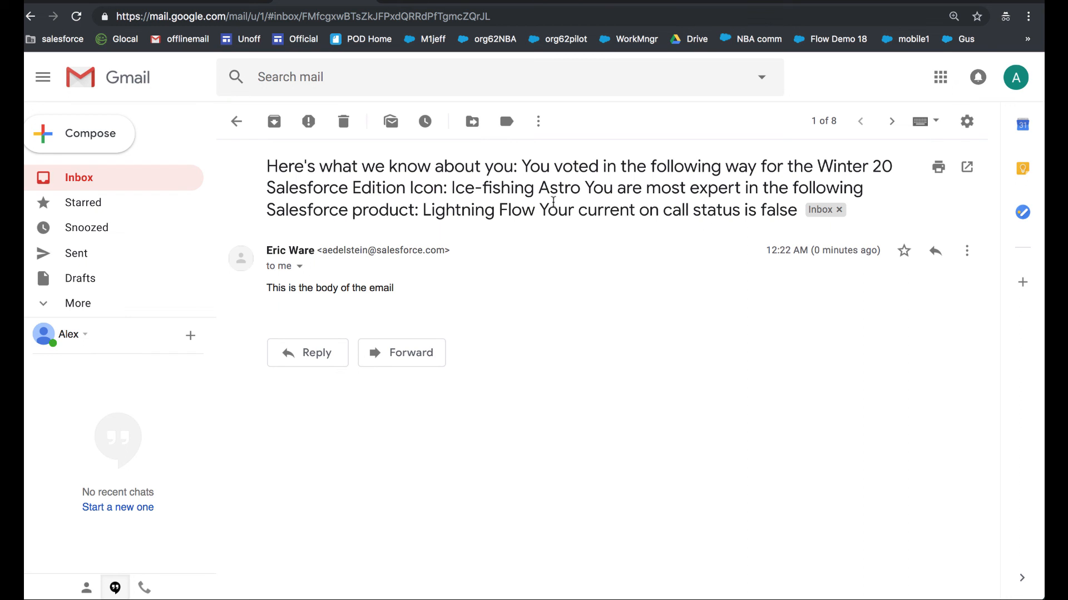
Return to Flow Builder and move {!EmailBody} from the Subject to the Body of the Send an Email to Myself action, replacing the old body text
{"action": "key", "text": "ctrl+Left"}
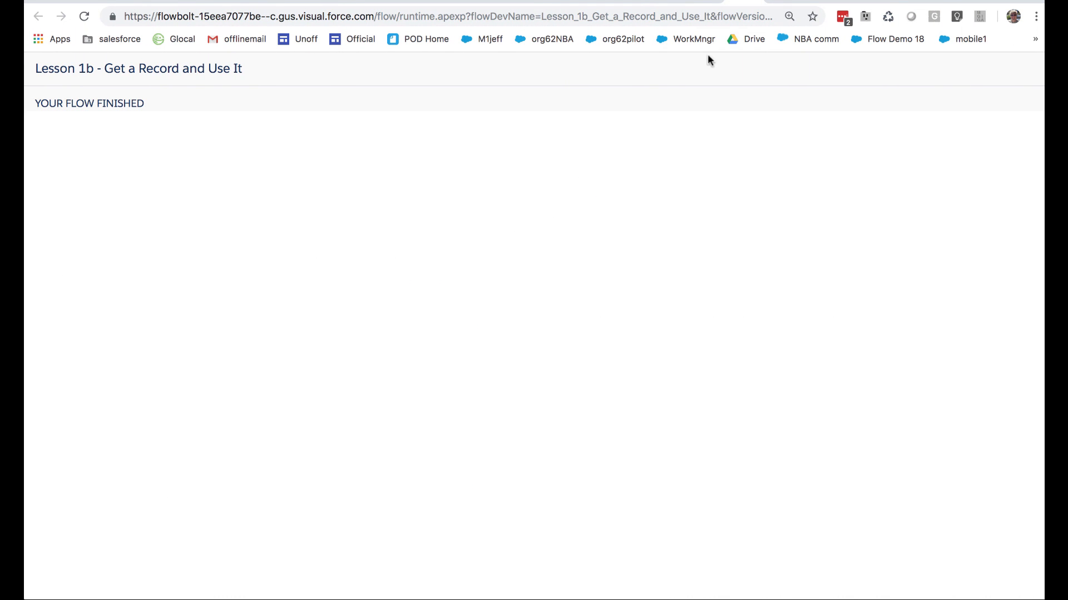
{"action": "left_click", "coordinate": [705, 1]}
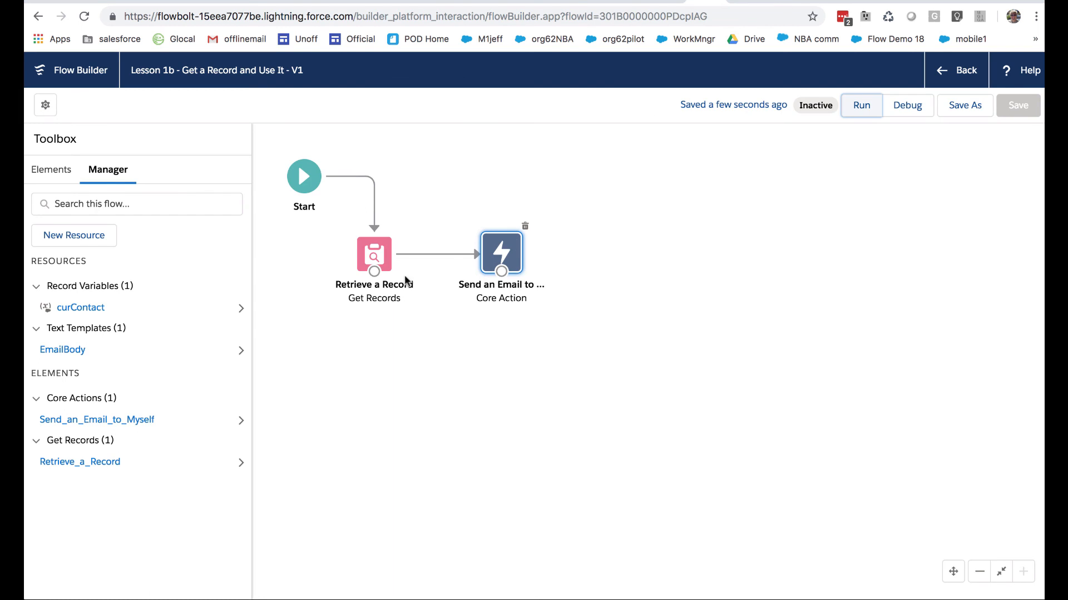
{"action": "double_click", "coordinate": [511, 263]}
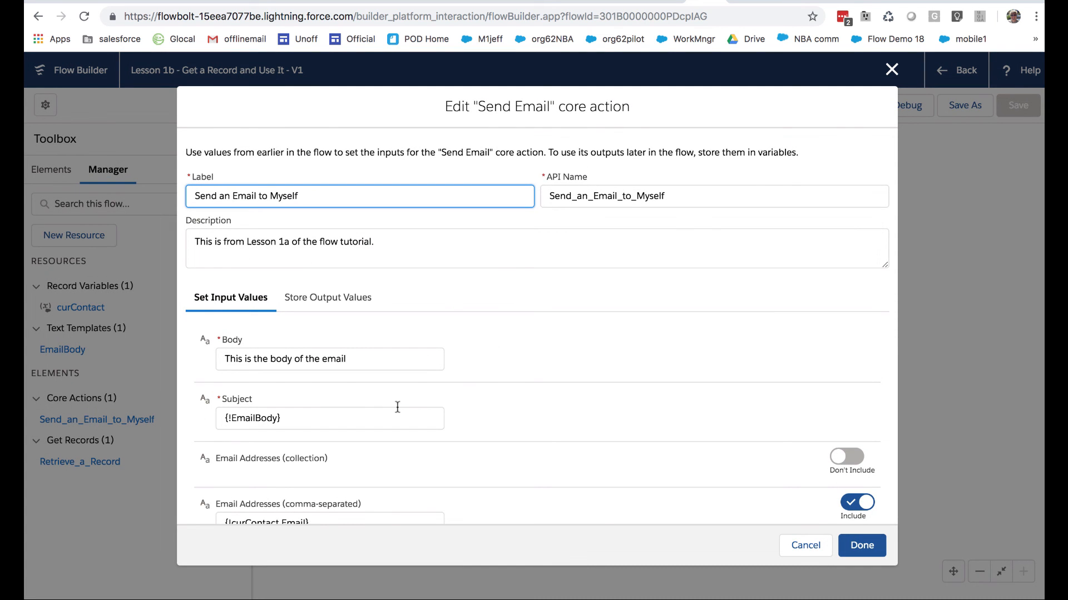
{"action": "left_click", "coordinate": [342, 423]}
{"action": "key", "text": "ctrl+a"}
{"action": "key", "text": "ctrl+c"}
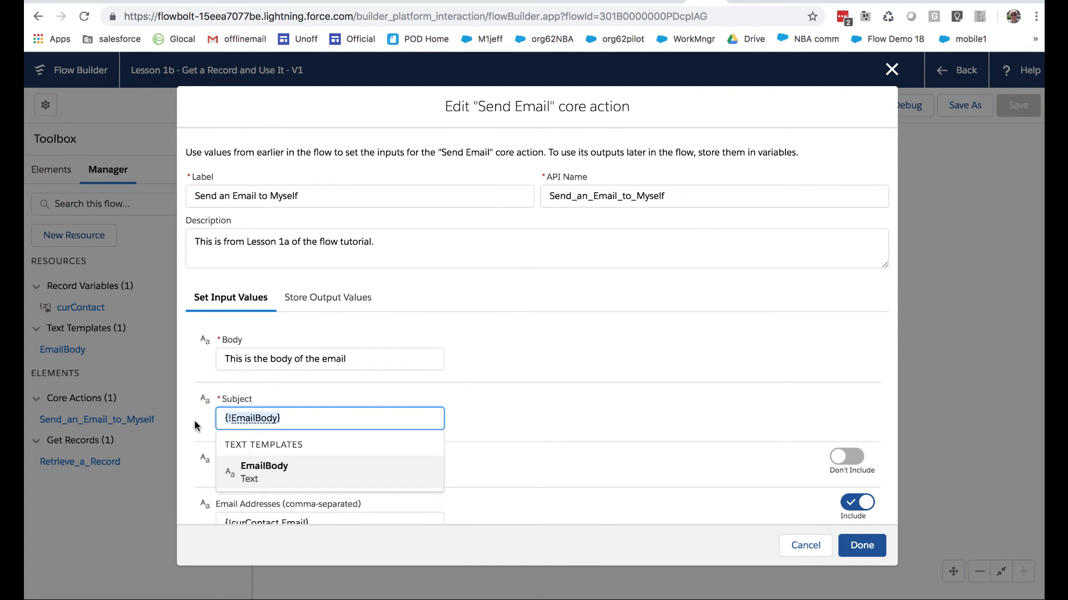
{"action": "key", "text": "BackSpace"}
{"action": "left_click", "coordinate": [363, 362]}
{"action": "key", "text": "ctrl+a"}
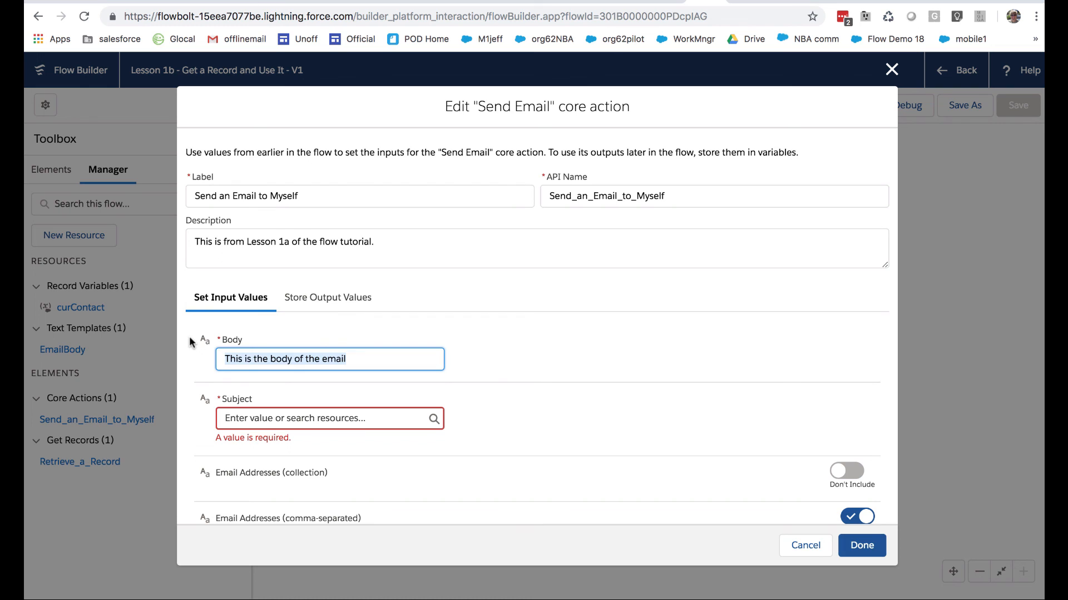
{"action": "key", "text": "ctrl+v"}
{"action": "left_click", "coordinate": [510, 350]}
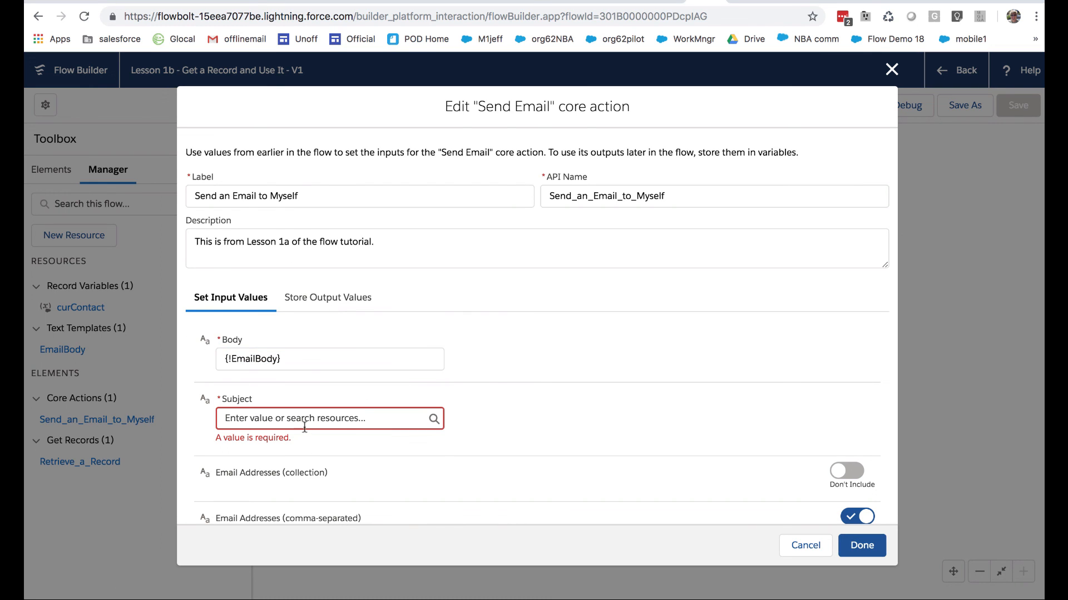
Set the Subject of the Send an Email to Myself action to "Here's what we know about you!"
{"action": "left_click", "coordinate": [305, 426]}
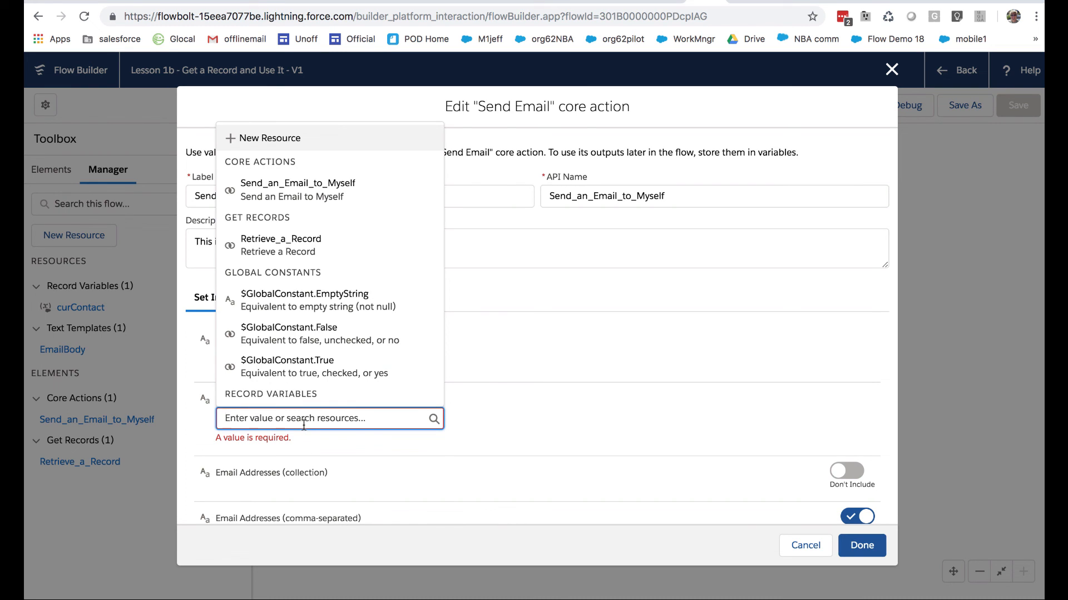
{"action": "type", "text": "Here's"}
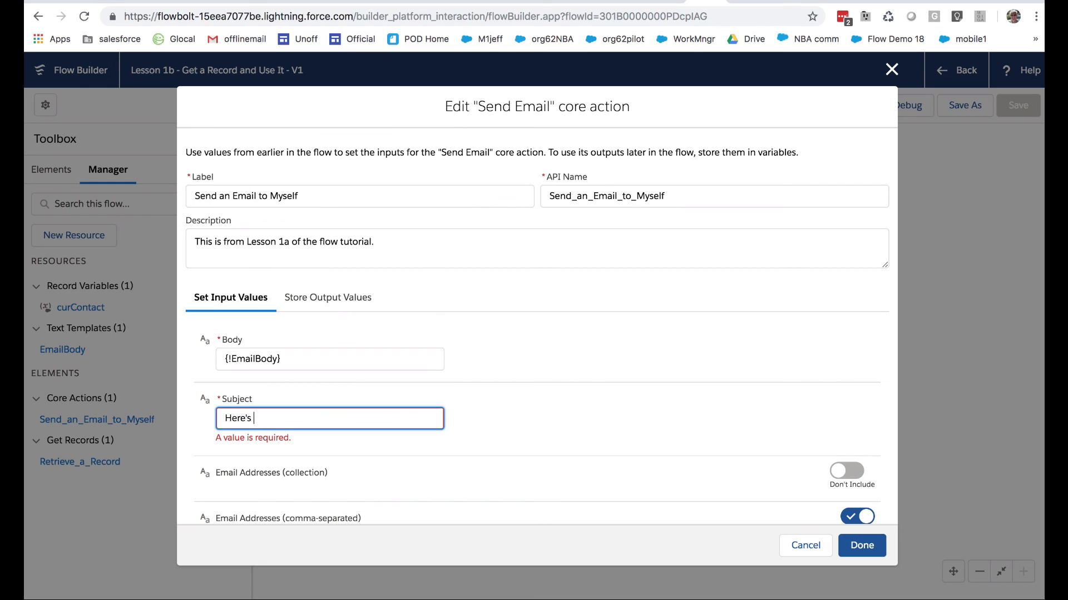
{"action": "type", "text": " what we know about you!"}
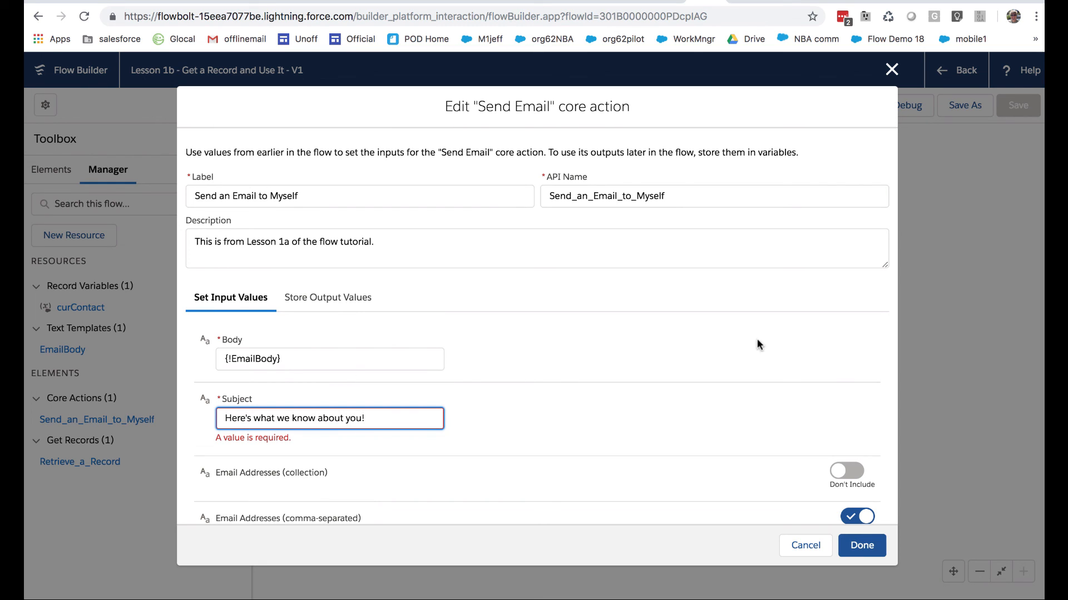
Save the flow with the updated Send an Email to Myself action, and run it
{"action": "left_click", "coordinate": [855, 540]}
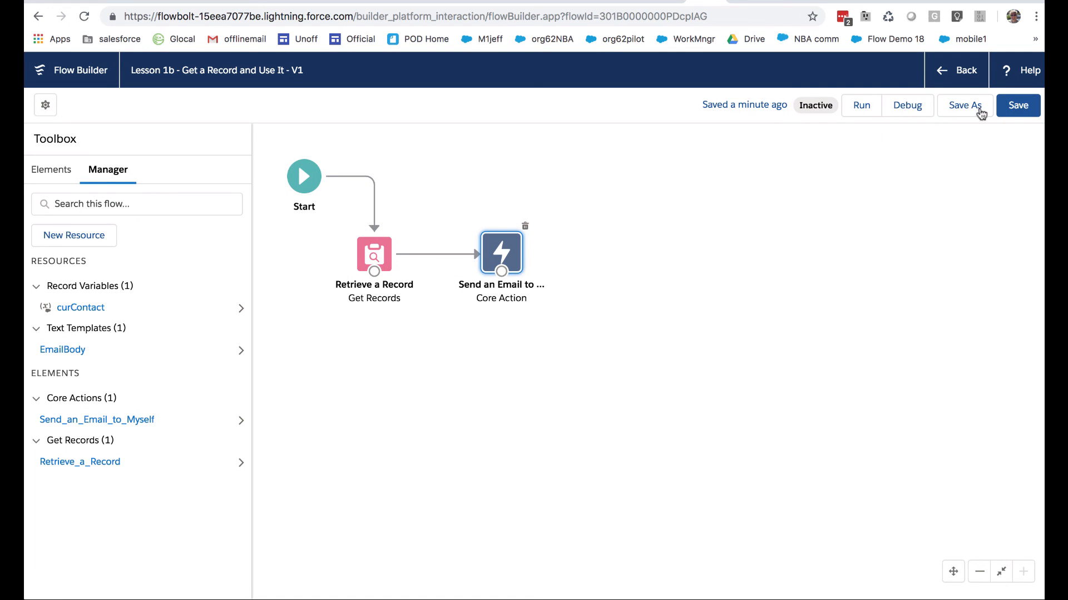
{"action": "left_click", "coordinate": [1018, 105]}
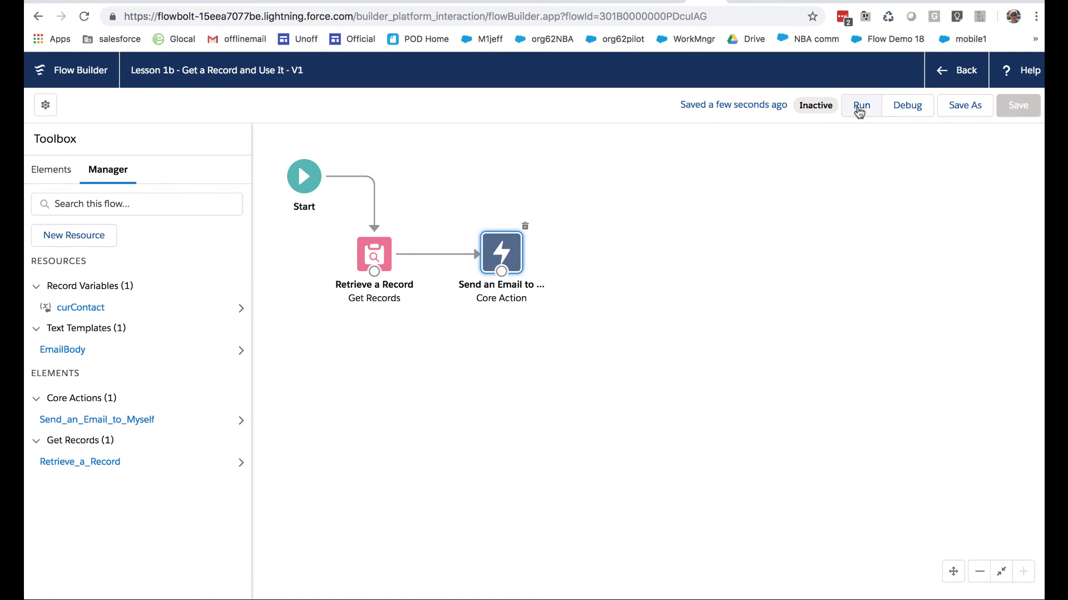
{"action": "left_click", "coordinate": [859, 107]}
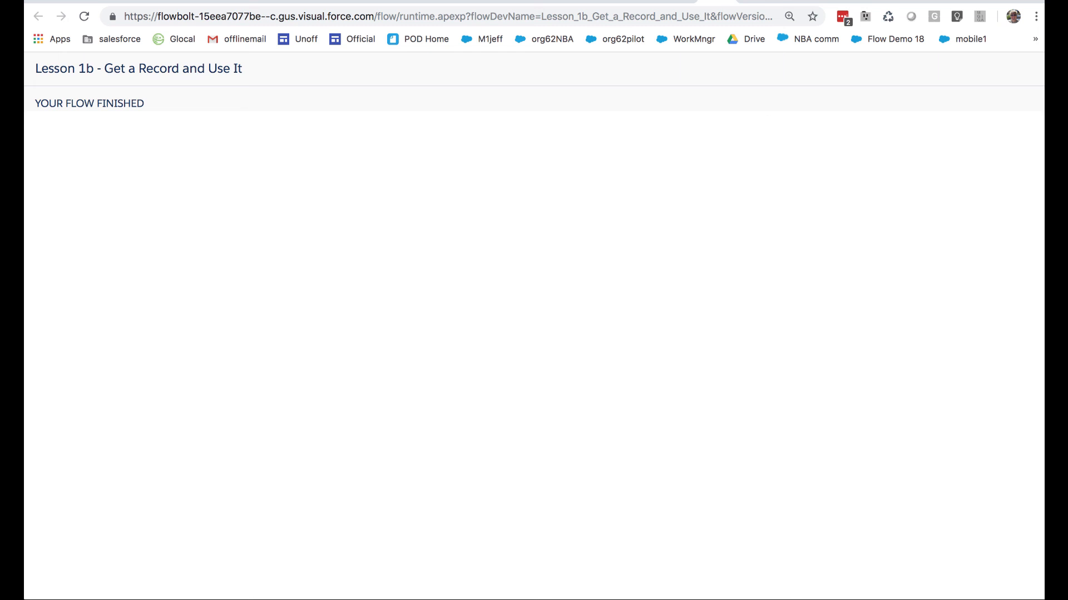
{"action": "left_click", "coordinate": [728, 0]}
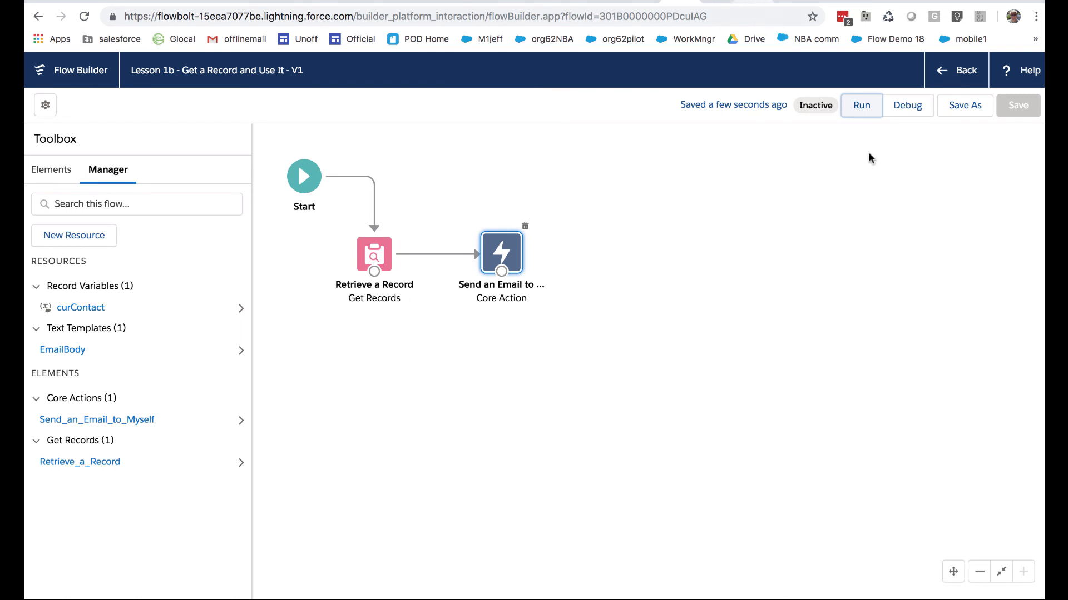
Switch to Gmail, return to the inbox and open the newest email, "Here's what we know about you!"
{"action": "key", "text": "ctrl+Right"}
{"action": "left_click", "coordinate": [229, 124]}
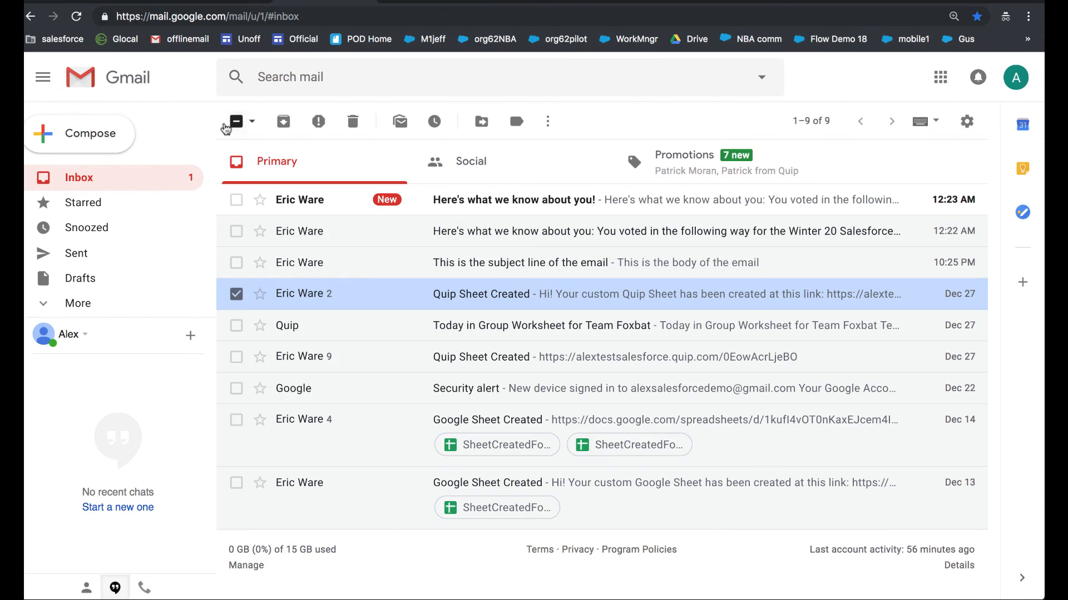
{"action": "left_click", "coordinate": [548, 199]}
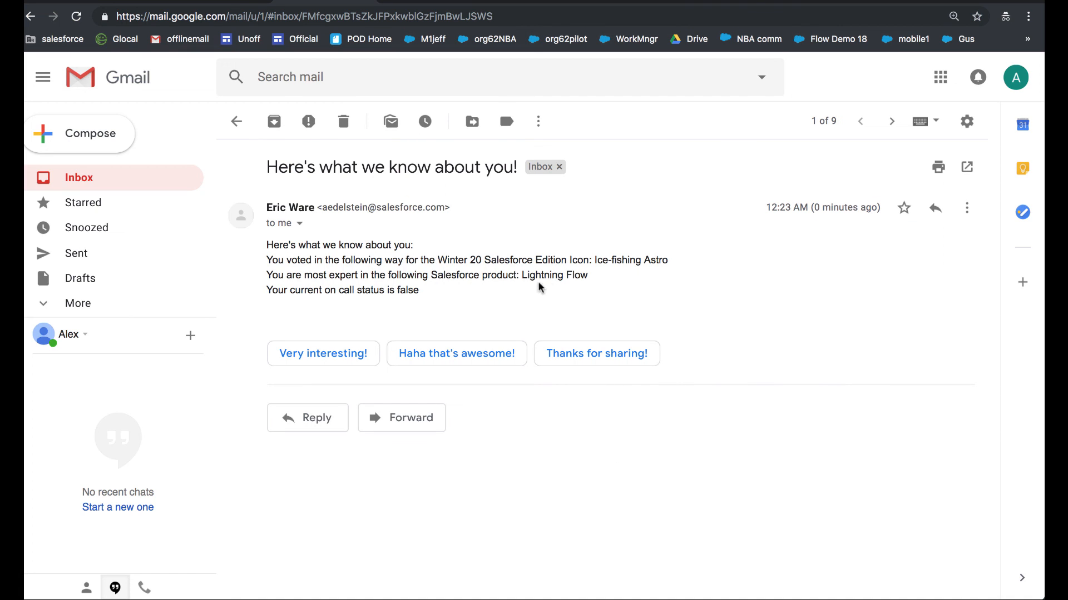